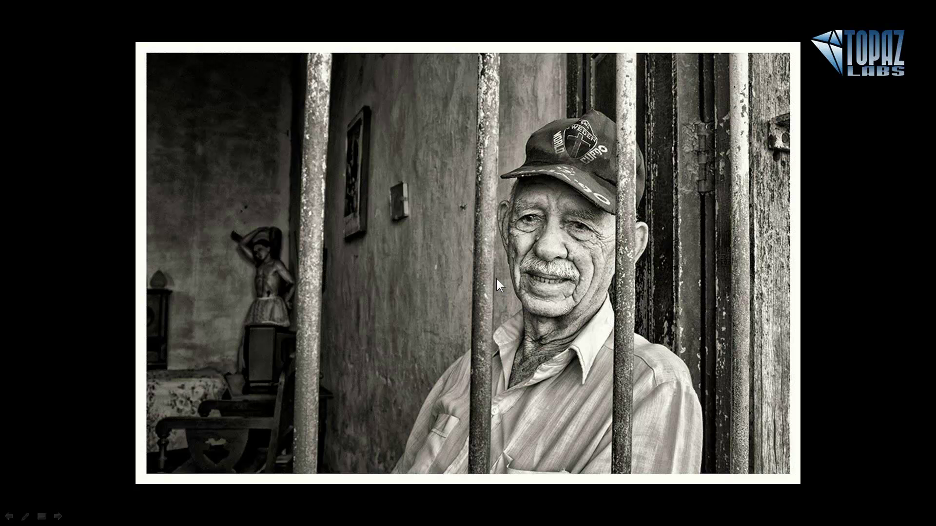
Step: Switch to Adobe Bridge, open 20120628_4012.jpg in Photoshop, and launch the Topaz photoFXlab filter on it
{"action": "key", "text": "super+Tab"}
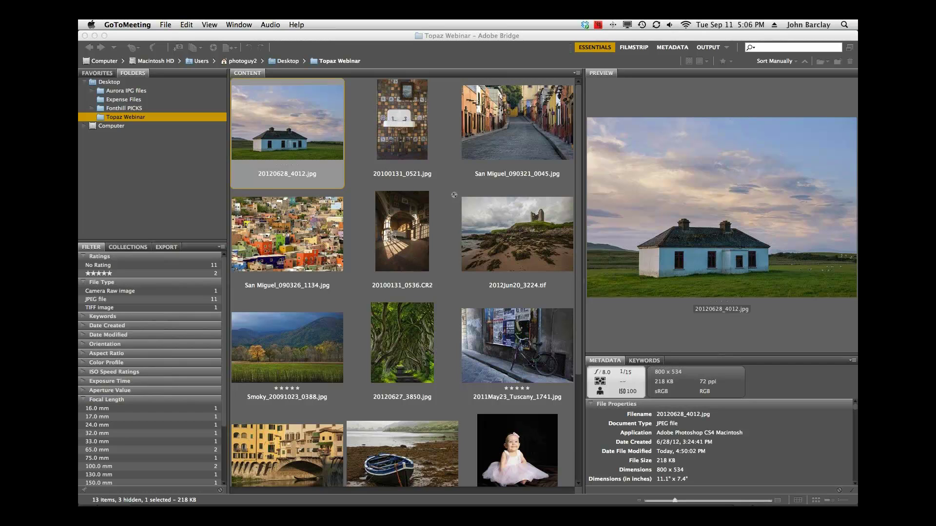
{"action": "double_click", "coordinate": [277, 131]}
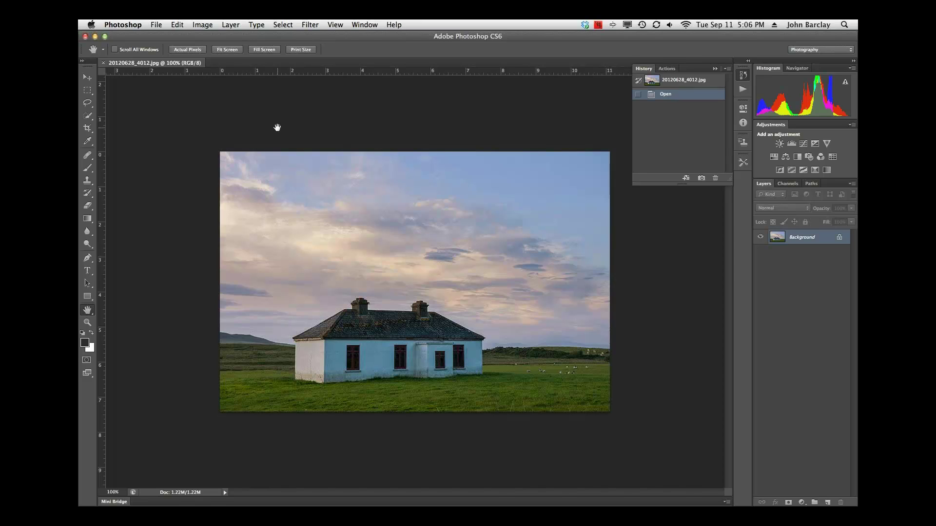
{"action": "left_click", "coordinate": [312, 26]}
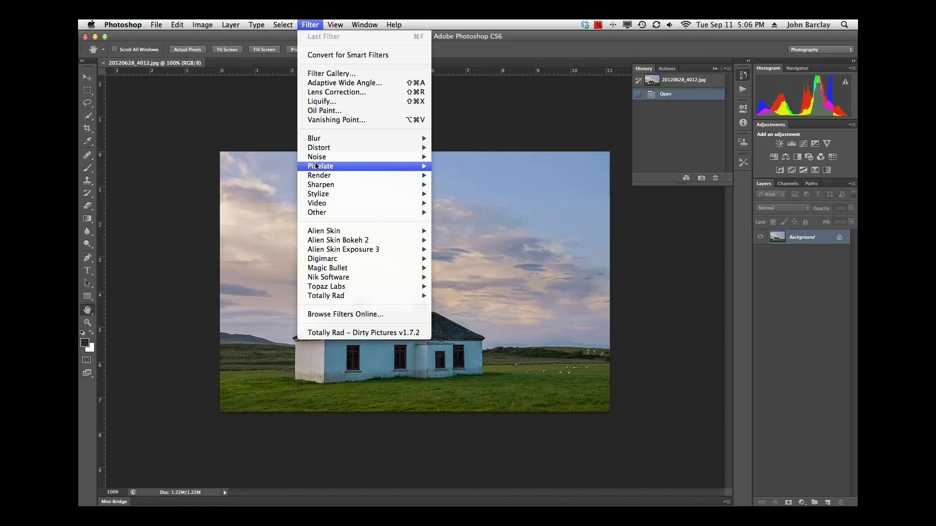
{"action": "mouse_move", "coordinate": [324, 289]}
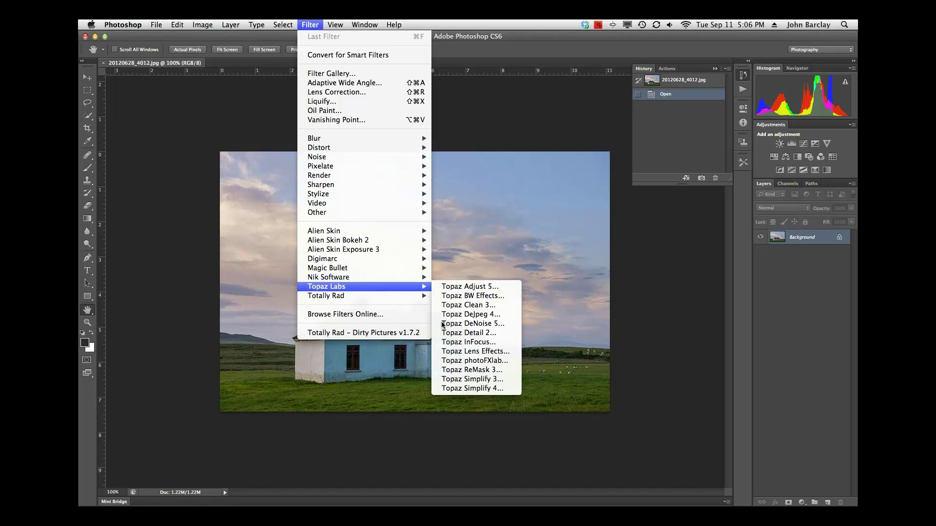
{"action": "left_click", "coordinate": [472, 361]}
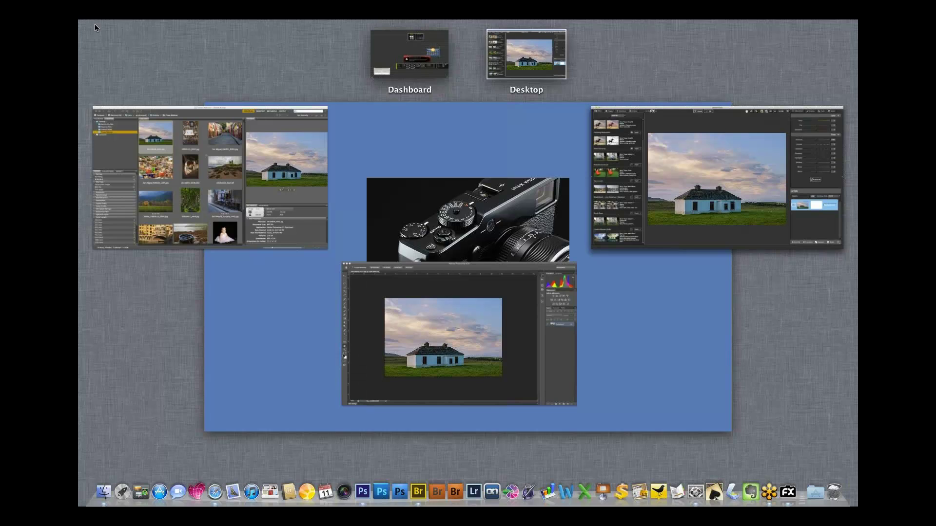
{"action": "left_click", "coordinate": [390, 144]}
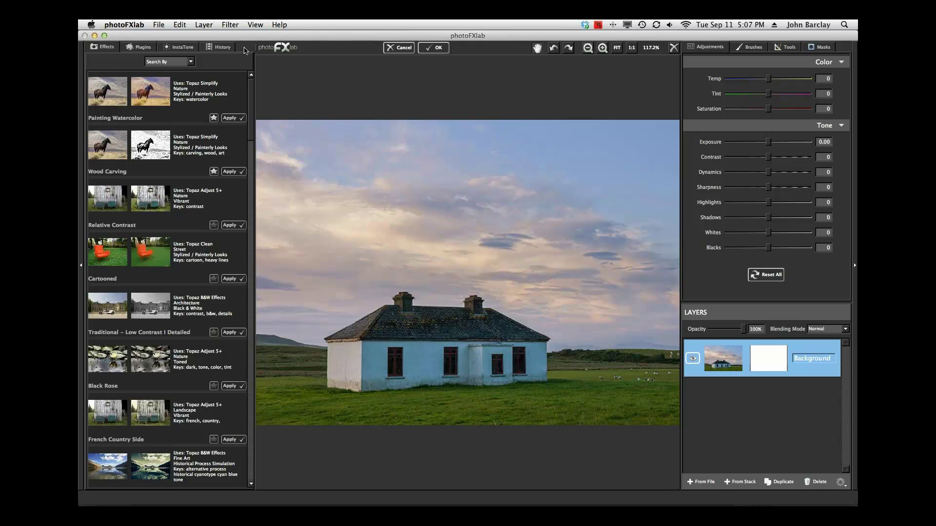
Step: Preview the tone of an image from the InstaTone Photo Library on the cottage photo
{"action": "left_click", "coordinate": [182, 49]}
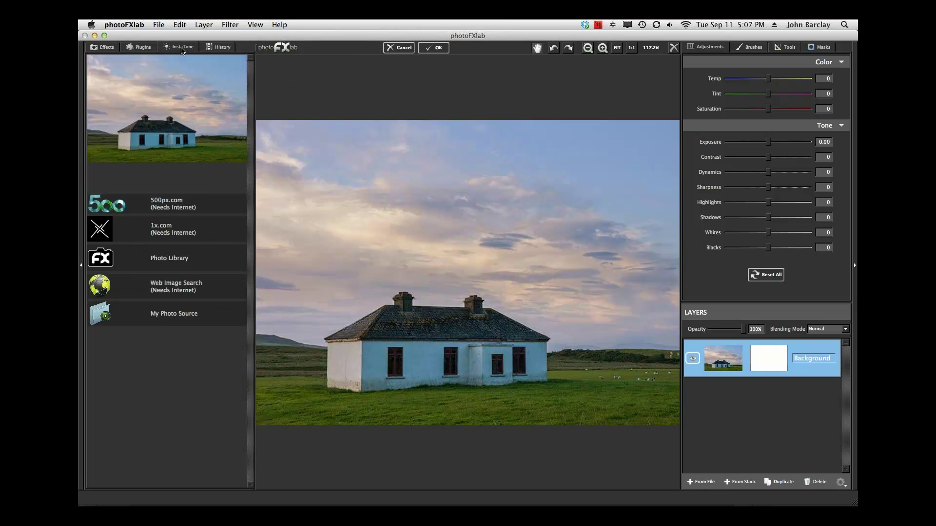
{"action": "left_click", "coordinate": [164, 260]}
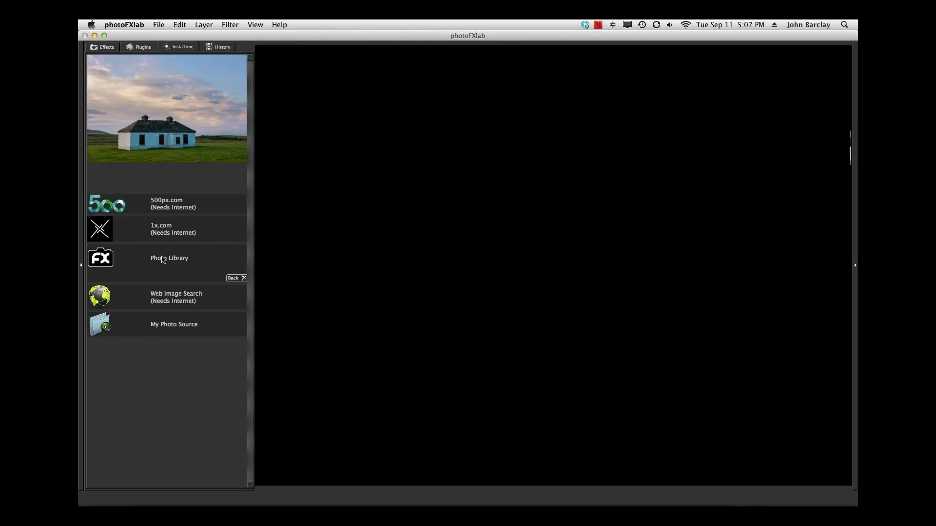
{"action": "left_click", "coordinate": [349, 97]}
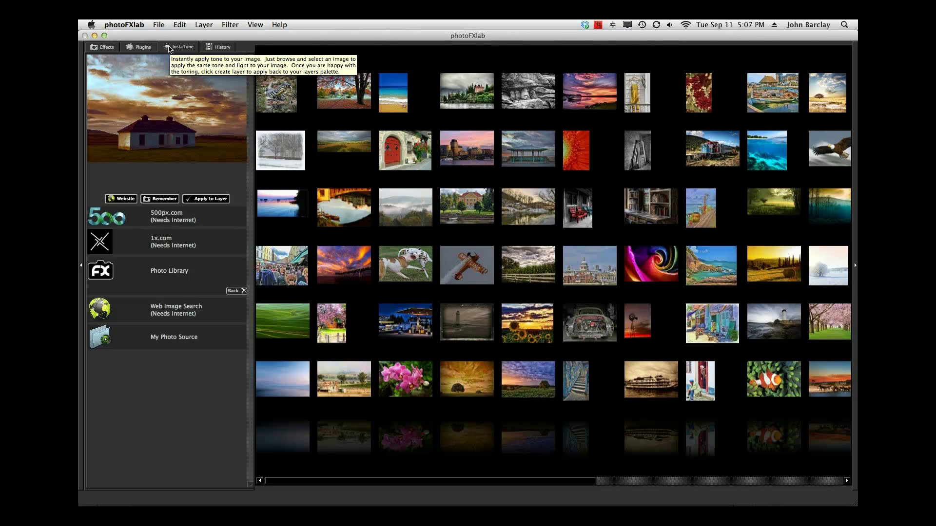
Step: Look at the available Topaz plugins, and filter the preset effects by category to HDR
{"action": "left_click", "coordinate": [146, 51]}
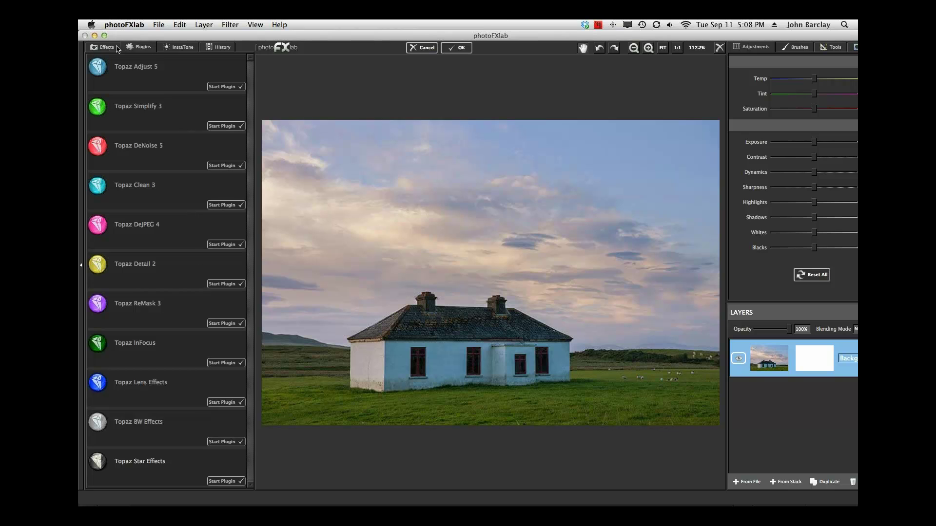
{"action": "left_click", "coordinate": [93, 49]}
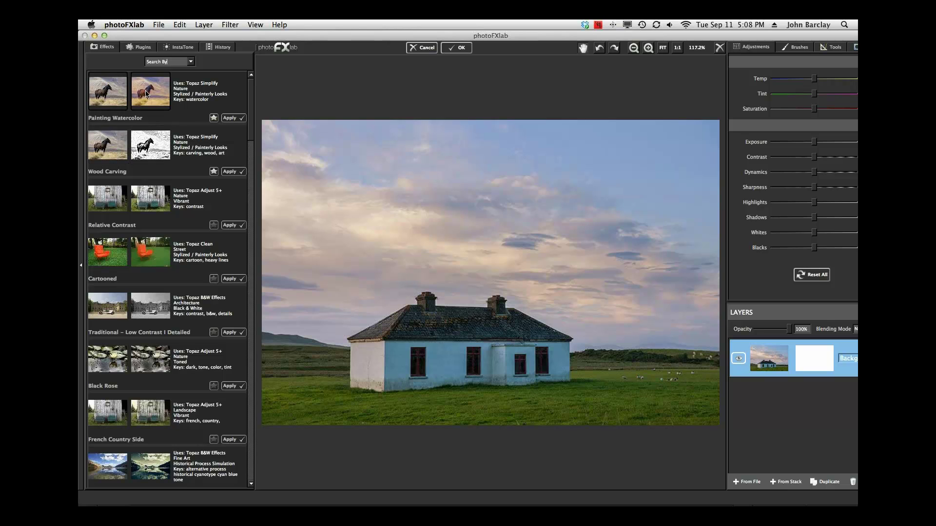
{"action": "left_click", "coordinate": [191, 62]}
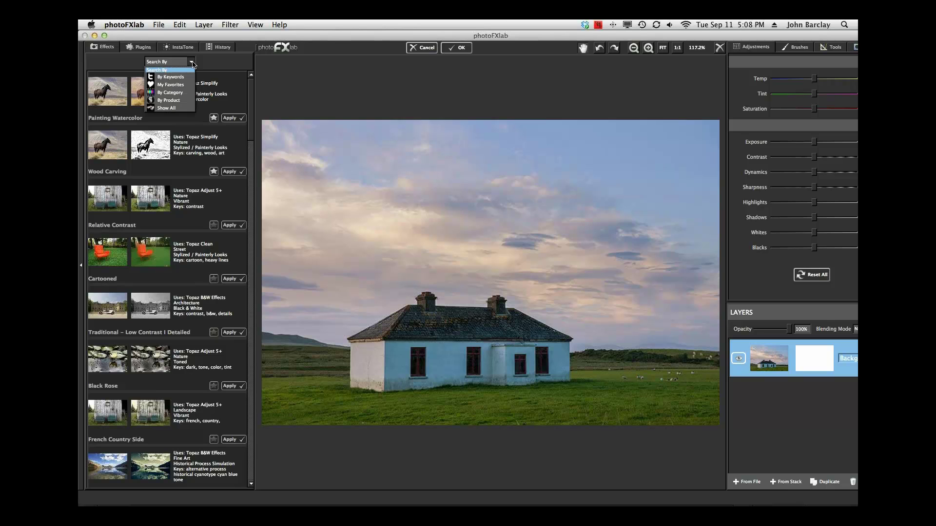
{"action": "left_click", "coordinate": [172, 92]}
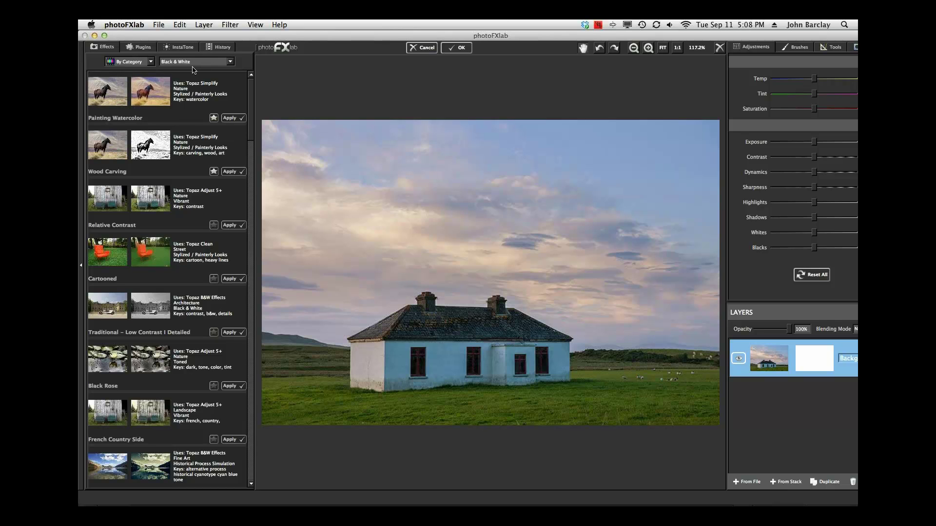
{"action": "left_click", "coordinate": [230, 63]}
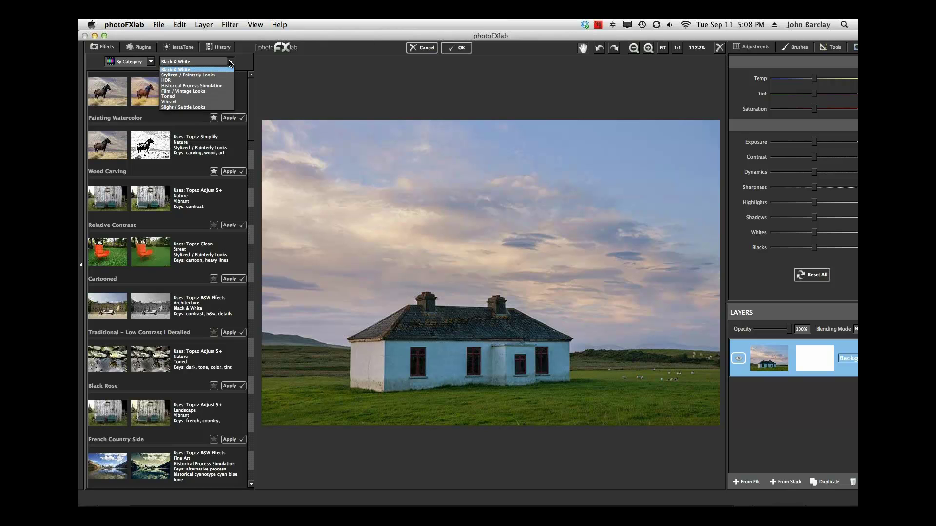
{"action": "left_click", "coordinate": [188, 69]}
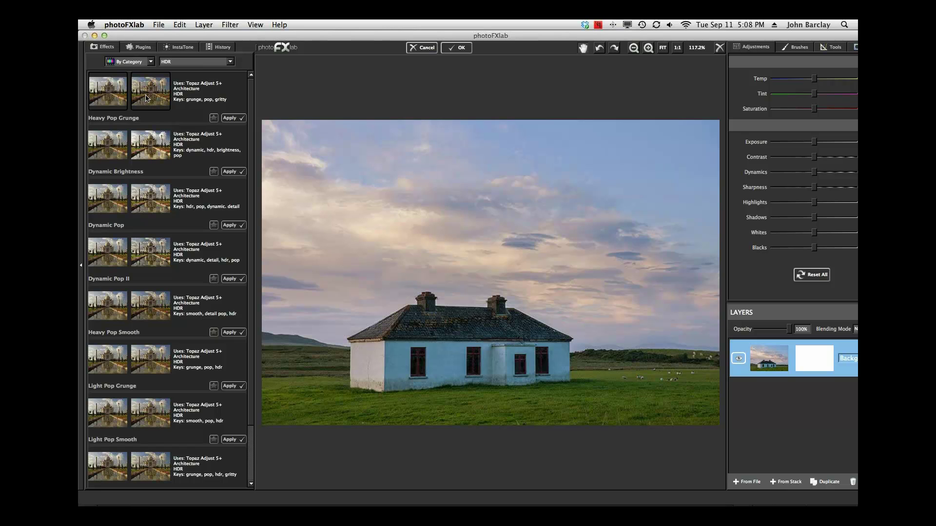
Step: Preview the Heavy Pop Grunge effect, comparing the sample images with the cottage photo, and close the preview
{"action": "left_click", "coordinate": [146, 98]}
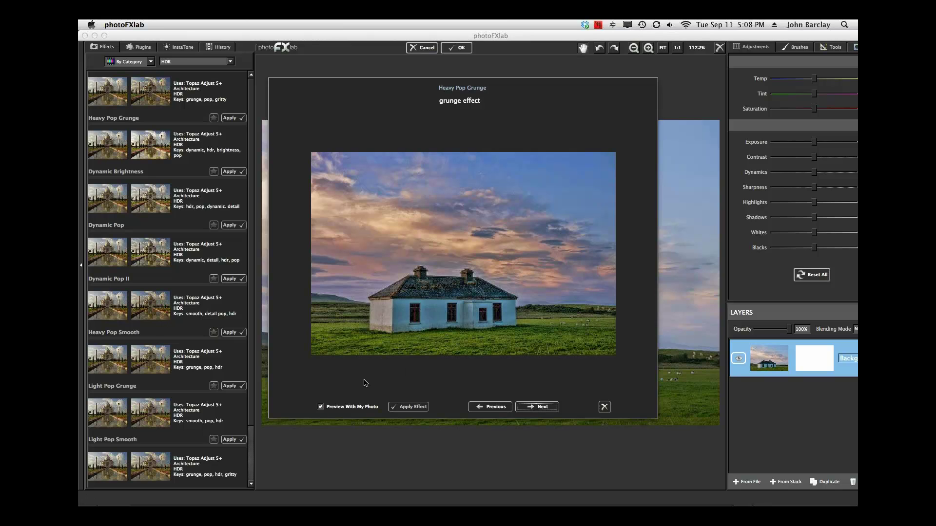
{"action": "left_click", "coordinate": [320, 407]}
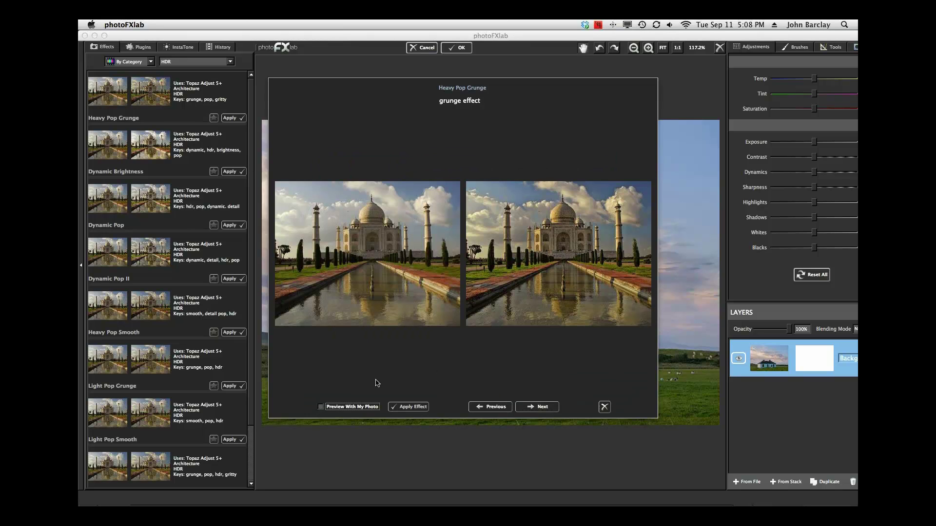
{"action": "left_click", "coordinate": [321, 407]}
{"action": "left_click", "coordinate": [320, 407]}
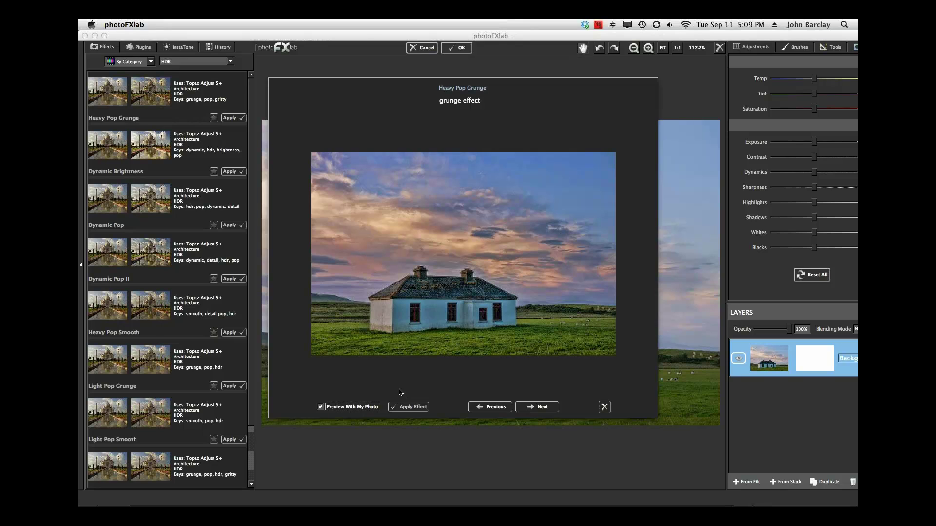
{"action": "left_click", "coordinate": [604, 406]}
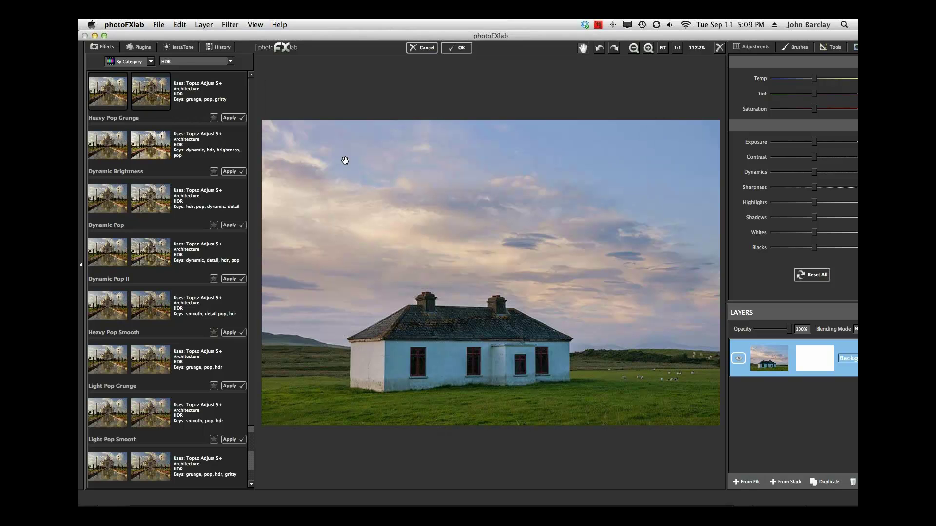
Step: Filter the preset effects to the Black & White category
{"action": "left_click", "coordinate": [231, 63]}
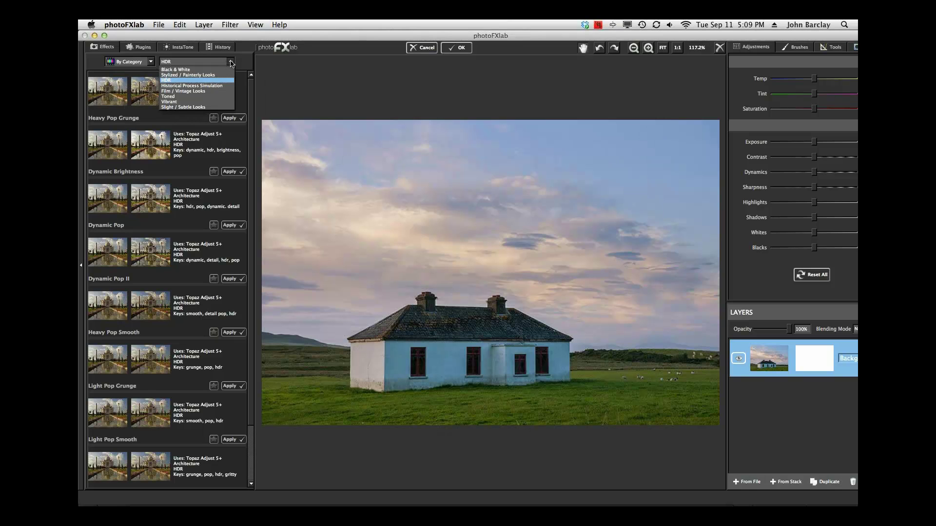
{"action": "left_click", "coordinate": [196, 73]}
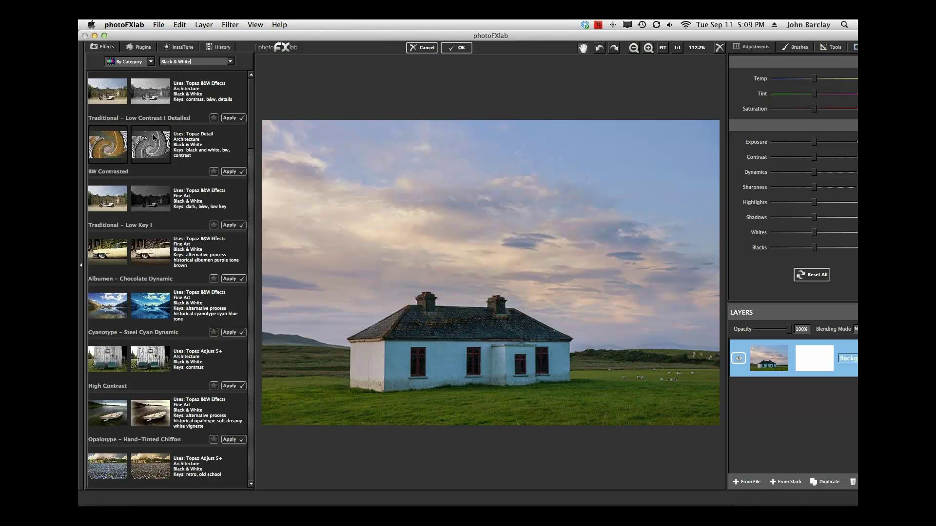
Step: Try the BW Contrasted effect directly on the Background layer and undo it
{"action": "left_click", "coordinate": [154, 138]}
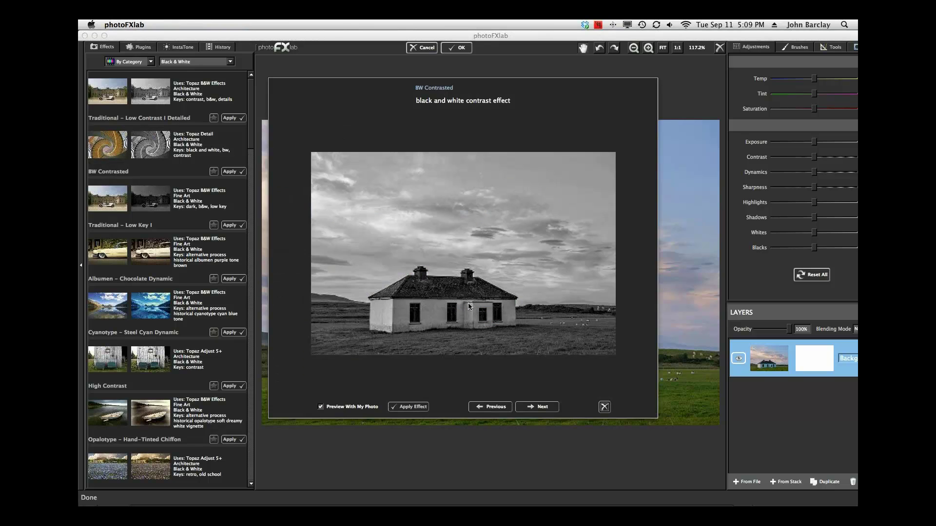
{"action": "left_click", "coordinate": [404, 409]}
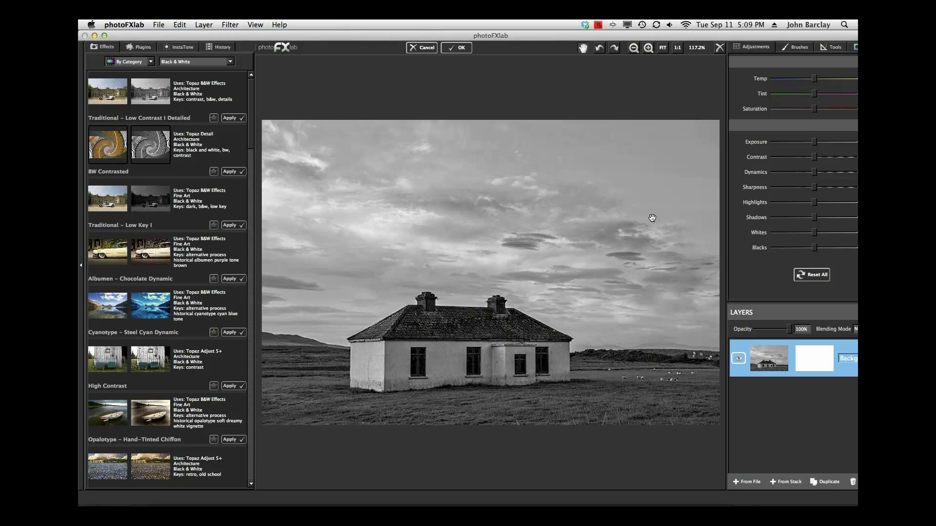
{"action": "left_click", "coordinate": [599, 49]}
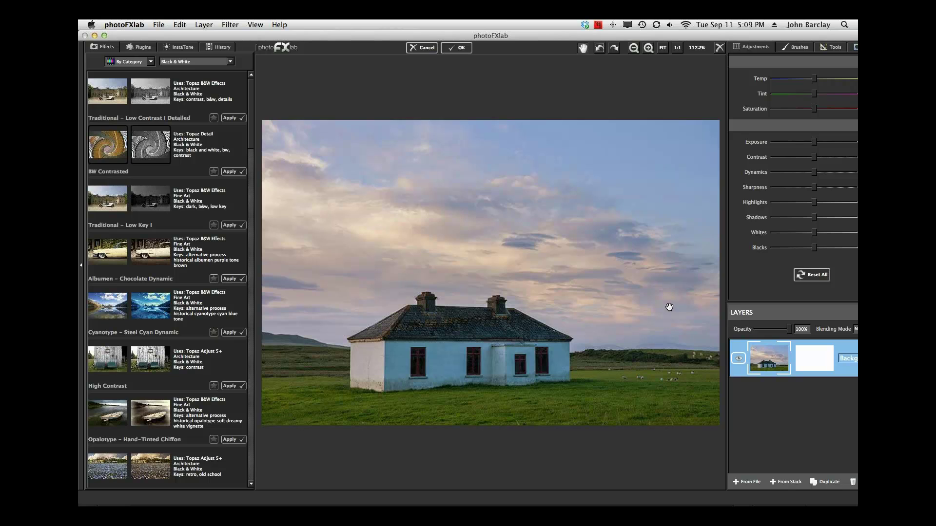
Step: Duplicate the Background layer and apply the BW Contrasted effect to the copy
{"action": "left_click", "coordinate": [824, 483]}
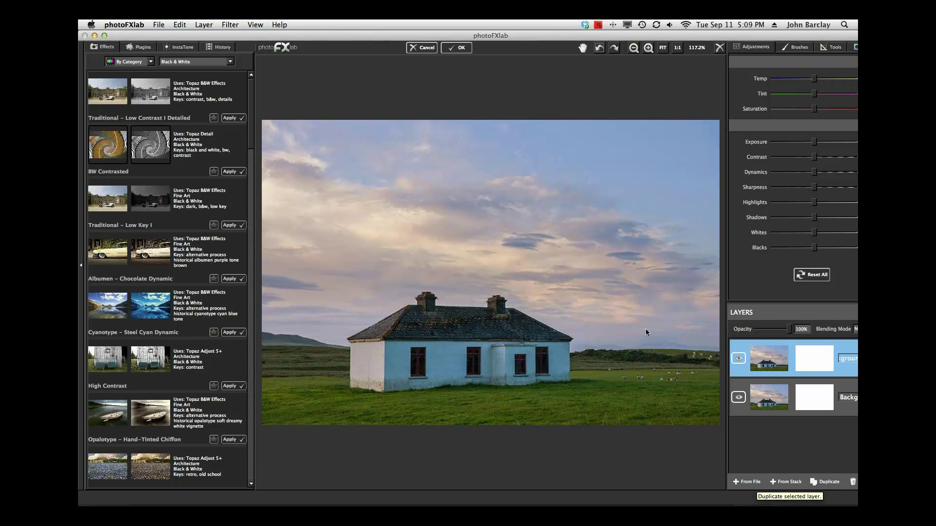
{"action": "left_click", "coordinate": [197, 149]}
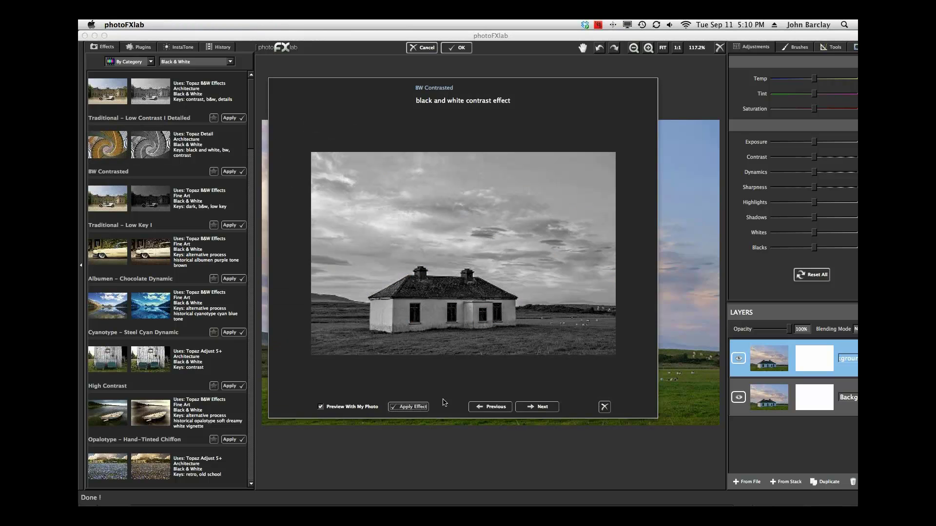
{"action": "left_click", "coordinate": [405, 408]}
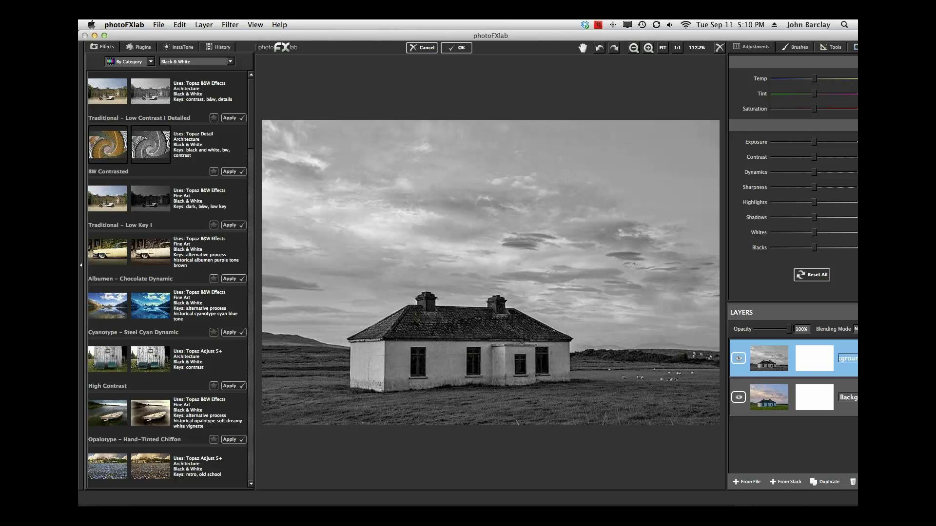
Step: Try the black-and-white layer's opacity at 0% and 100%, and set it to 51%
{"action": "left_click", "coordinate": [785, 328]}
{"action": "left_click_drag", "start_coordinate": [785, 331], "coordinate": [754, 332]}
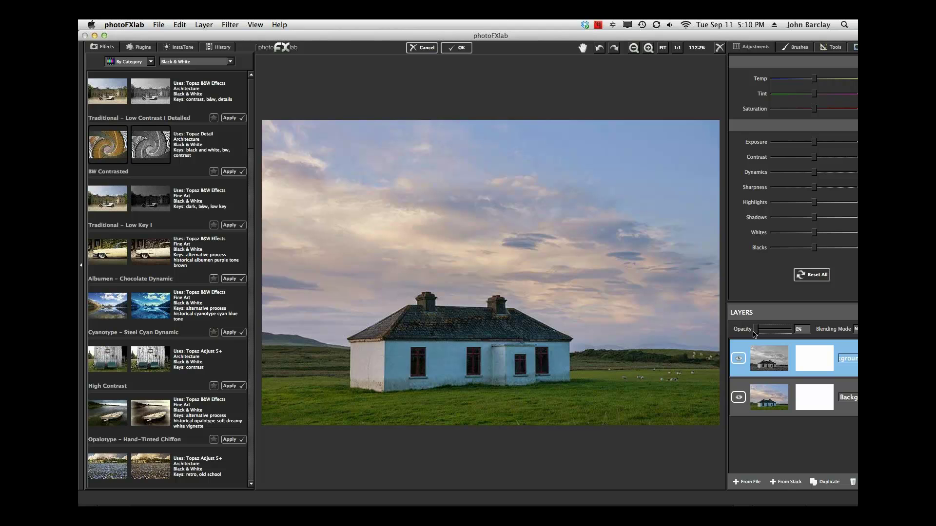
{"action": "left_click_drag", "start_coordinate": [757, 332], "coordinate": [785, 375]}
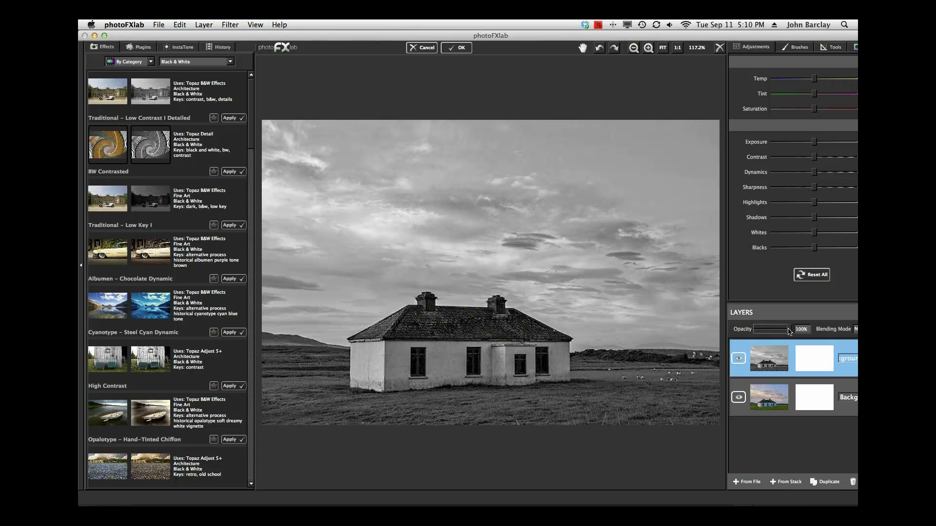
{"action": "left_click_drag", "start_coordinate": [789, 331], "coordinate": [774, 332]}
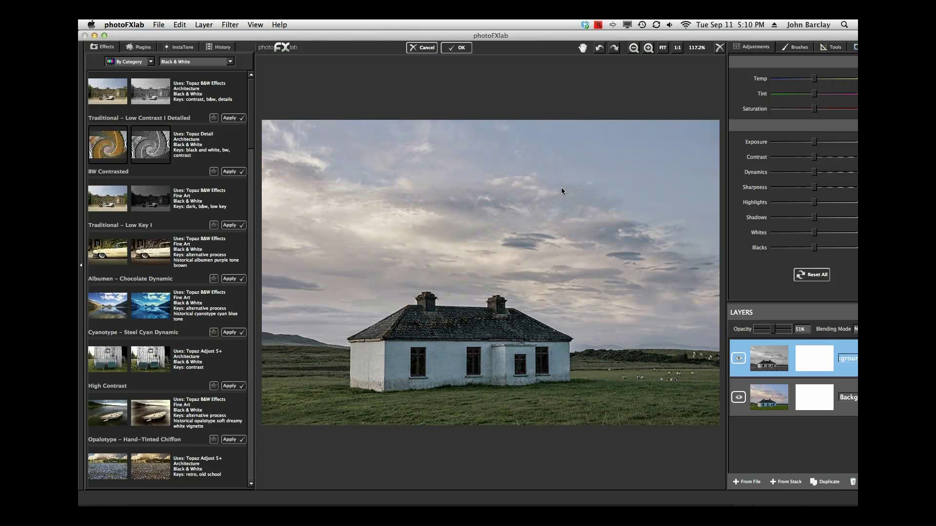
Step: Fit the photoFXlab window to the screen and set the black-and-white layer's blending mode to Overlay
{"action": "left_click", "coordinate": [105, 36]}
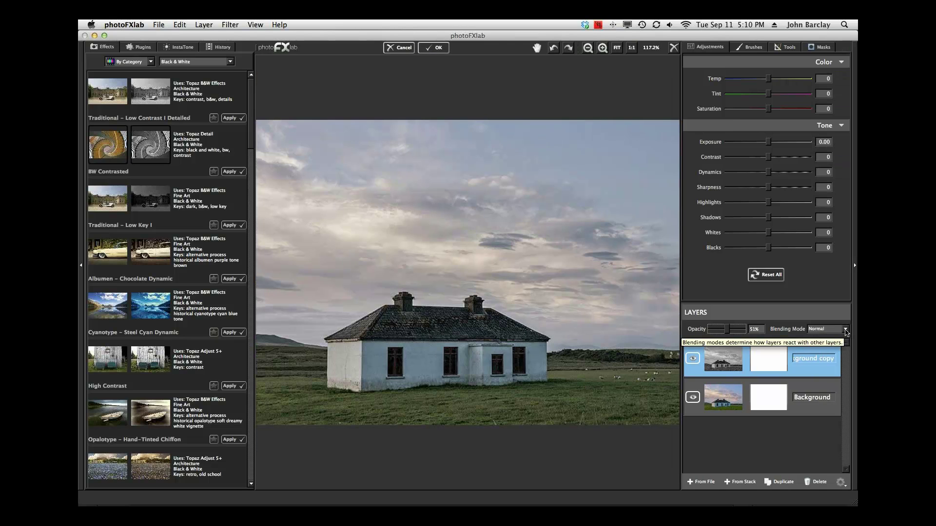
{"action": "left_click", "coordinate": [846, 331]}
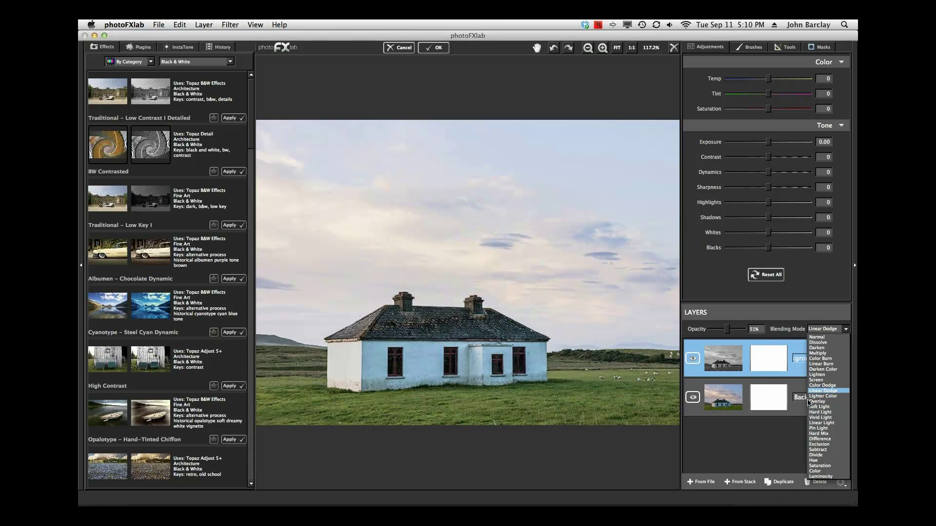
{"action": "left_click", "coordinate": [777, 439]}
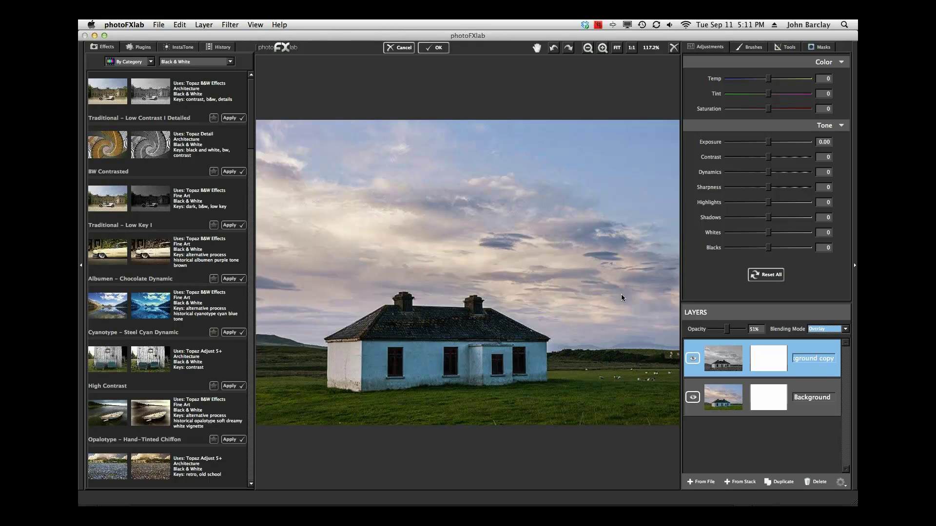
Step: Select the Background copy layer's mask and delete that layer
{"action": "left_click", "coordinate": [750, 347]}
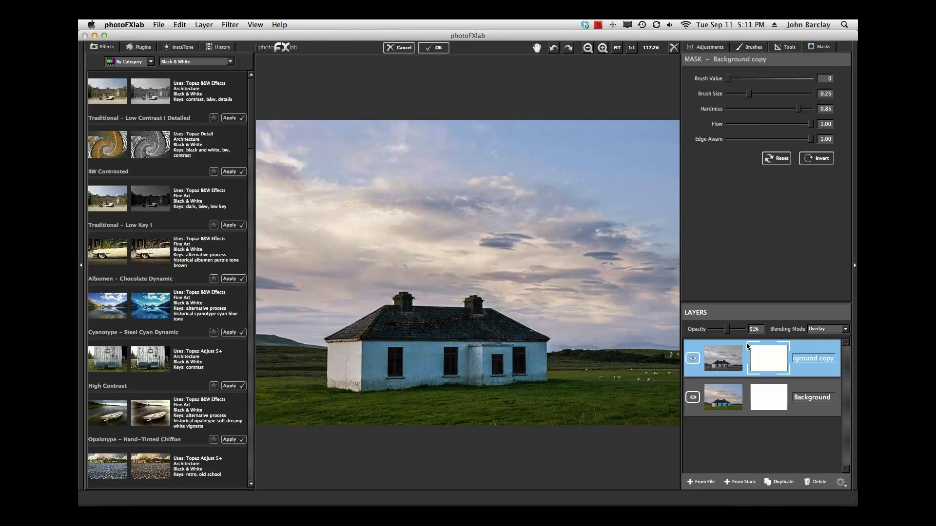
{"action": "left_click", "coordinate": [817, 483]}
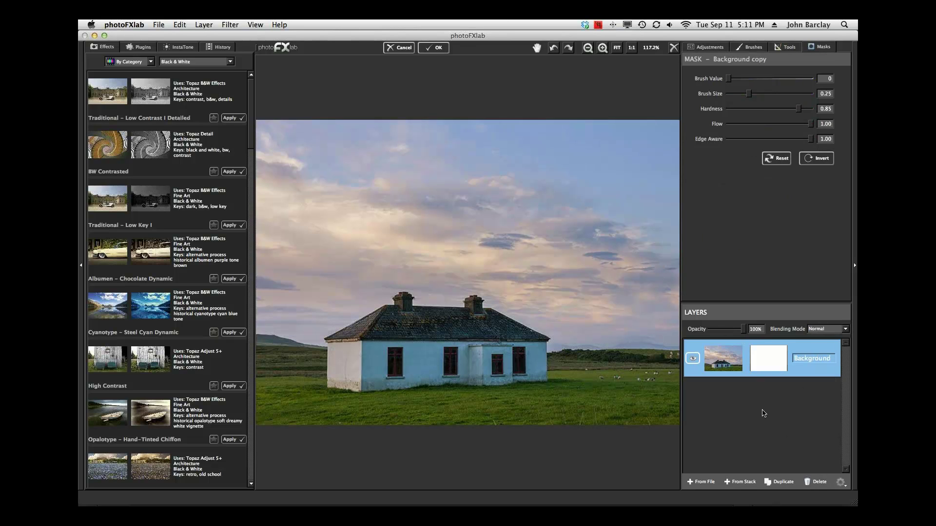
Step: Duplicate the Background layer and choose the Saturation brush for the copy
{"action": "left_click", "coordinate": [778, 482]}
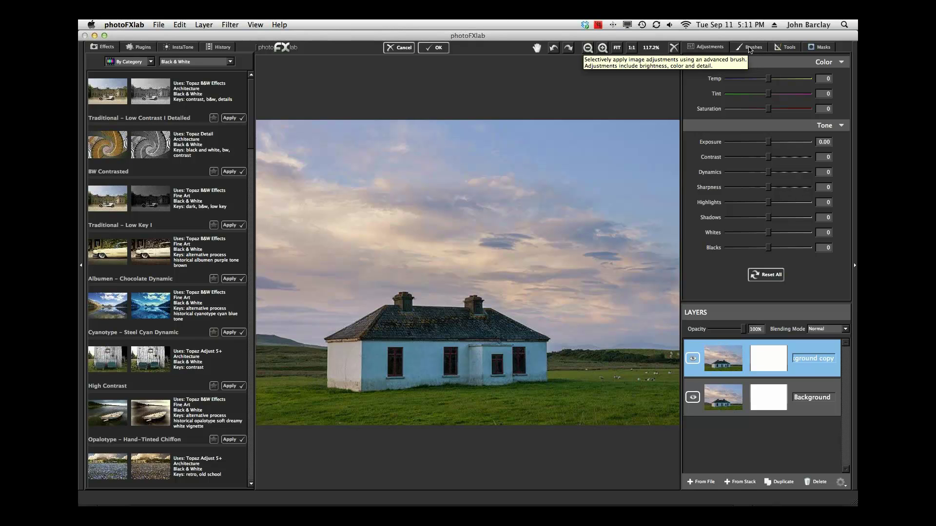
{"action": "left_click", "coordinate": [749, 49]}
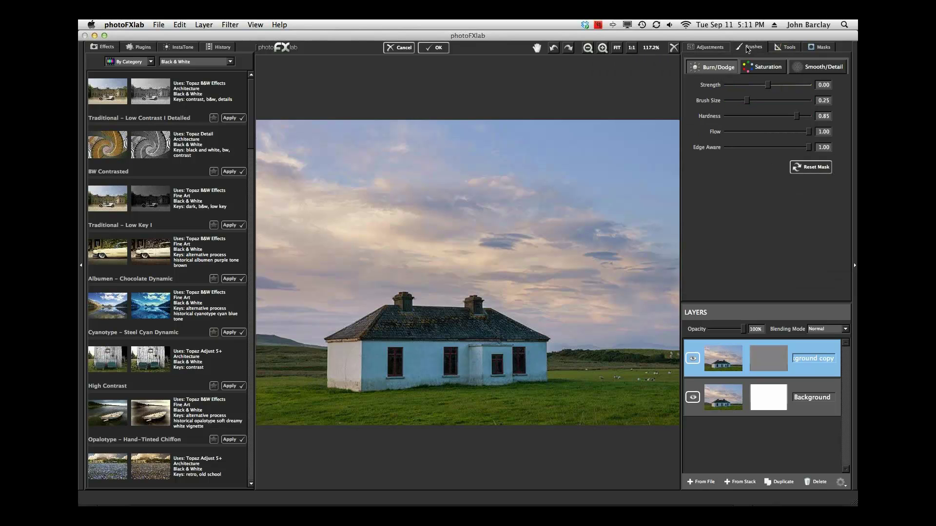
{"action": "left_click", "coordinate": [765, 68]}
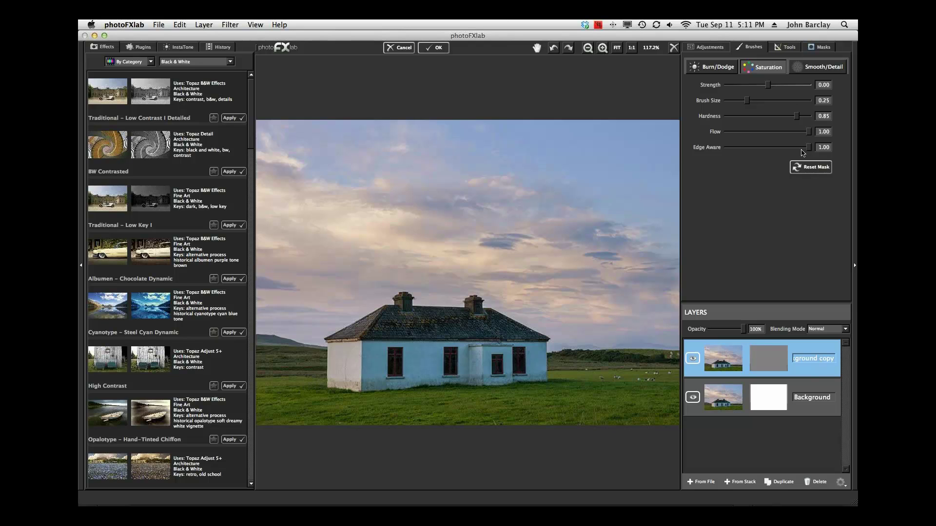
Step: Set the Saturation brush's Edge Aware to 0.95, Flow to 0.97 and Brush Size to 0.30
{"action": "mouse_move", "coordinate": [809, 148]}
{"action": "left_mouse_down"}
{"action": "mouse_move", "coordinate": [752, 149]}
{"action": "mouse_move", "coordinate": [805, 151]}
{"action": "left_mouse_up"}
{"action": "mouse_move", "coordinate": [810, 134]}
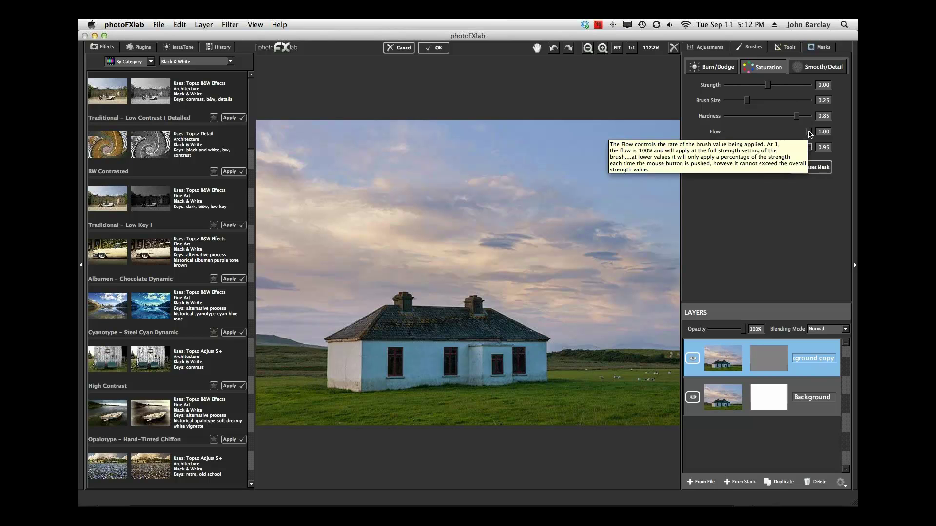
{"action": "mouse_move", "coordinate": [810, 135]}
{"action": "left_mouse_down"}
{"action": "mouse_move", "coordinate": [793, 136]}
{"action": "mouse_move", "coordinate": [803, 136]}
{"action": "left_mouse_up"}
{"action": "mouse_move", "coordinate": [803, 136]}
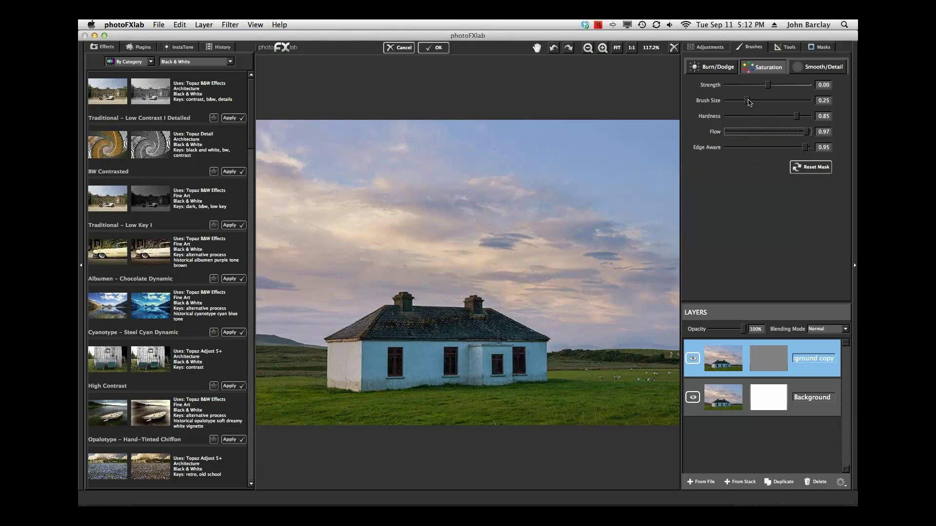
{"action": "left_click_drag", "start_coordinate": [749, 100], "coordinate": [760, 100]}
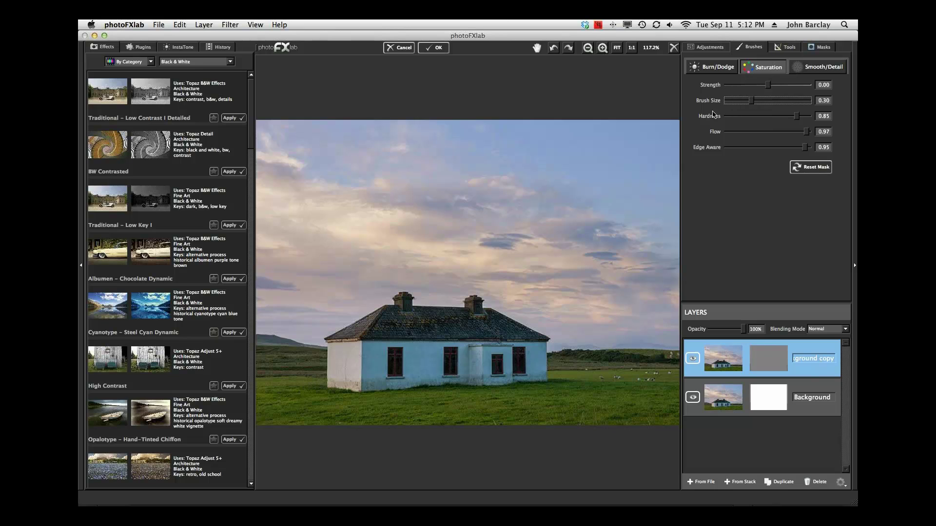
{"action": "key", "text": "bracketleft"}
{"action": "key", "text": "bracketright"}
{"action": "key", "text": "bracketleft"}
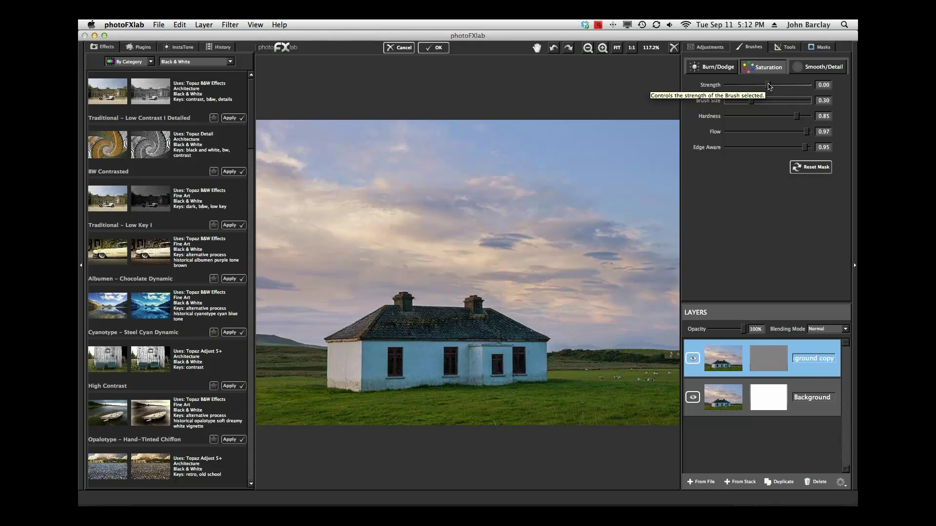
Step: Set the brush Strength to 0.51 and paint over the blue sky to boost its saturation
{"action": "left_click_drag", "start_coordinate": [769, 86], "coordinate": [789, 87]}
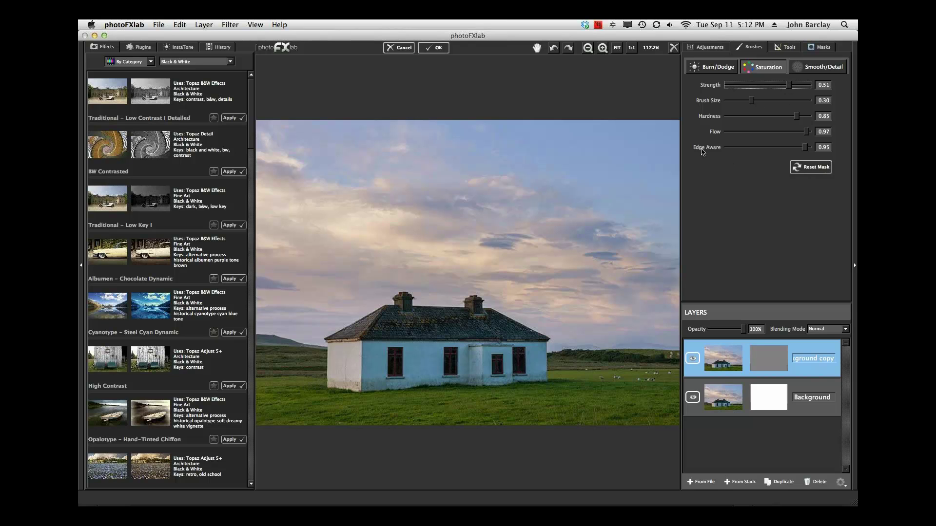
{"action": "mouse_move", "coordinate": [589, 146]}
{"action": "left_mouse_down"}
{"action": "mouse_move", "coordinate": [621, 155]}
{"action": "mouse_move", "coordinate": [564, 144]}
{"action": "mouse_move", "coordinate": [664, 142]}
{"action": "mouse_move", "coordinate": [664, 158]}
{"action": "mouse_move", "coordinate": [668, 116]}
{"action": "mouse_move", "coordinate": [665, 237]}
{"action": "mouse_move", "coordinate": [643, 205]}
{"action": "mouse_move", "coordinate": [605, 185]}
{"action": "mouse_move", "coordinate": [470, 143]}
{"action": "mouse_move", "coordinate": [530, 134]}
{"action": "mouse_move", "coordinate": [241, 119]}
{"action": "mouse_move", "coordinate": [323, 163]}
{"action": "mouse_move", "coordinate": [384, 176]}
{"action": "mouse_move", "coordinate": [342, 167]}
{"action": "mouse_move", "coordinate": [310, 130]}
{"action": "mouse_move", "coordinate": [519, 132]}
{"action": "mouse_move", "coordinate": [659, 148]}
{"action": "mouse_move", "coordinate": [680, 230]}
{"action": "left_mouse_up"}
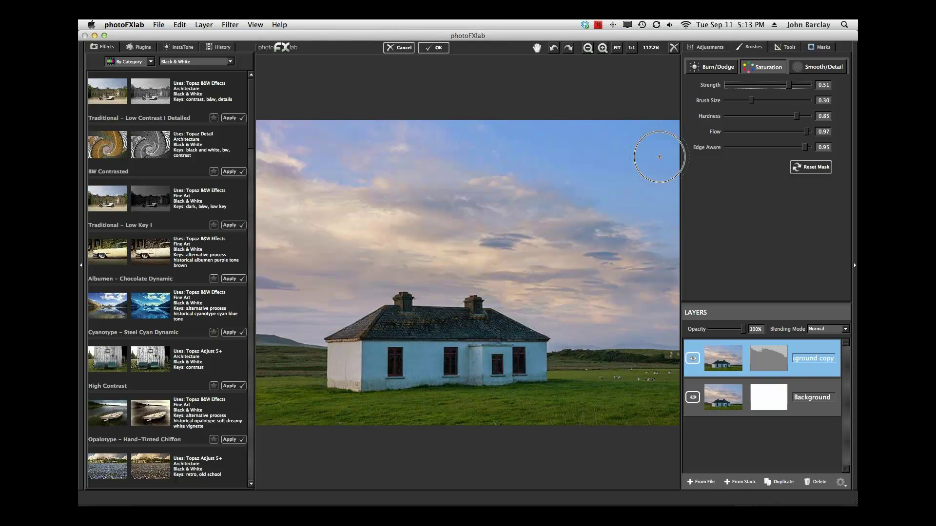
Step: Dodge the cottage's front wall with the Burn/Dodge brush at Strength 0.25
{"action": "left_click", "coordinate": [716, 68]}
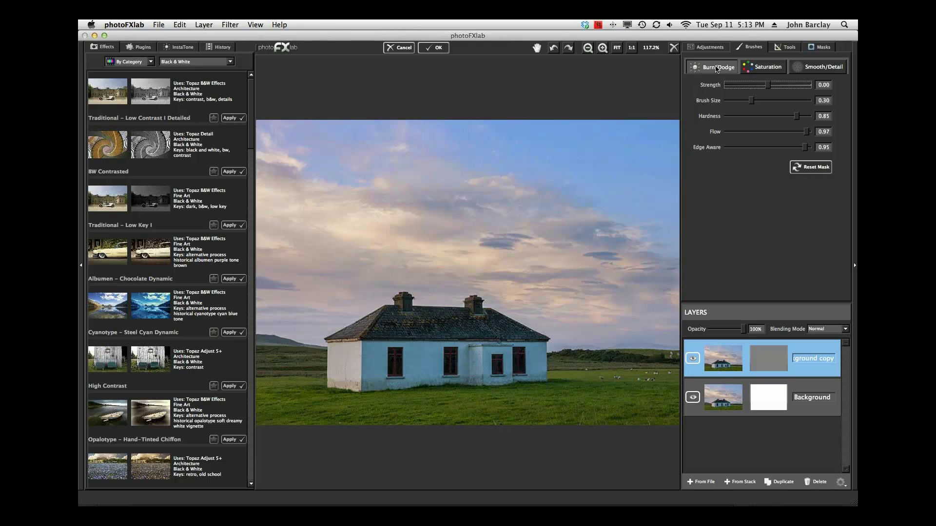
{"action": "left_click_drag", "start_coordinate": [769, 86], "coordinate": [779, 88]}
{"action": "mouse_move", "coordinate": [365, 364]}
{"action": "left_mouse_down"}
{"action": "mouse_move", "coordinate": [388, 388]}
{"action": "mouse_move", "coordinate": [412, 383]}
{"action": "mouse_move", "coordinate": [417, 360]}
{"action": "mouse_move", "coordinate": [436, 352]}
{"action": "mouse_move", "coordinate": [496, 353]}
{"action": "mouse_move", "coordinate": [465, 350]}
{"action": "mouse_move", "coordinate": [469, 376]}
{"action": "mouse_move", "coordinate": [485, 383]}
{"action": "mouse_move", "coordinate": [510, 379]}
{"action": "mouse_move", "coordinate": [509, 350]}
{"action": "left_mouse_up"}
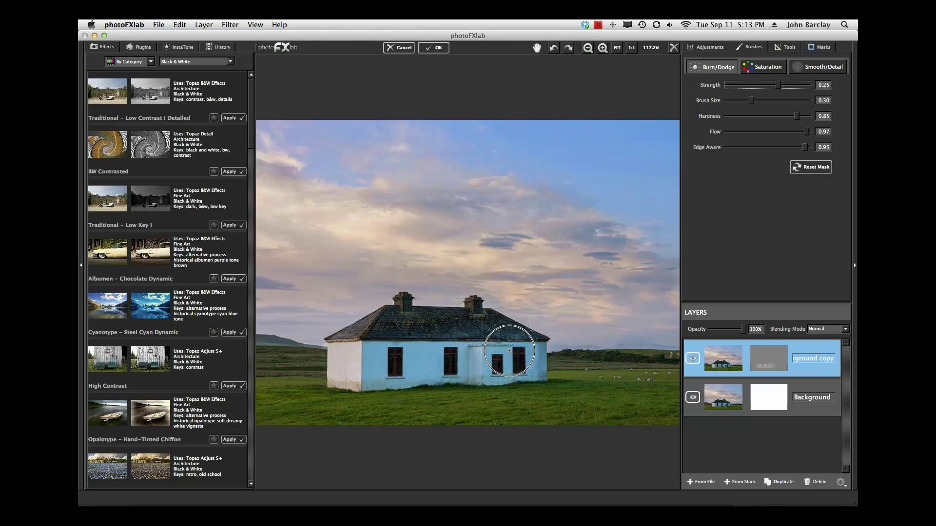
Step: Burn the far end of the front wall at Strength -0.15, and dodge the wall further at Strength 0.35 with Brush Size 0.33
{"action": "key", "text": "shift+bracketleft"}
{"action": "key", "text": "shift+bracketleft"}
{"action": "key", "text": "shift+bracketleft"}
{"action": "key", "text": "shift+bracketleft"}
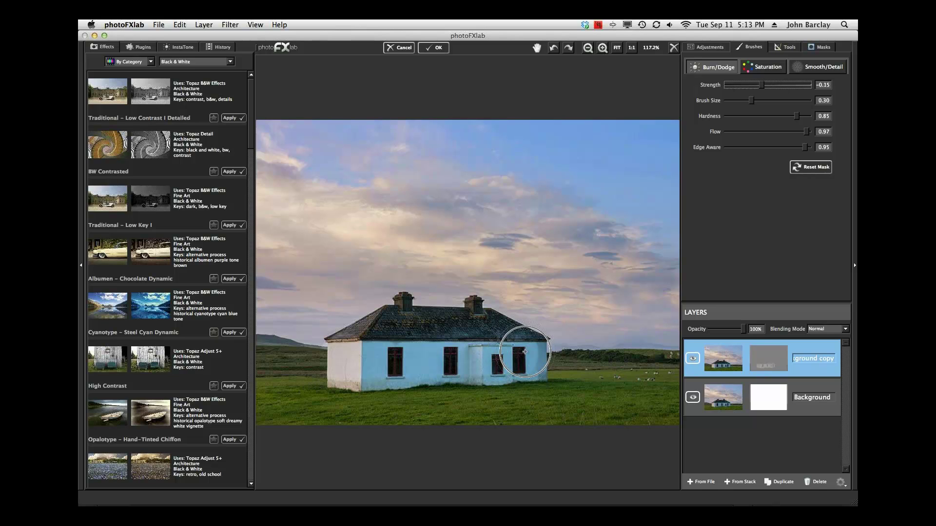
{"action": "left_click_drag", "start_coordinate": [540, 351], "coordinate": [540, 358]}
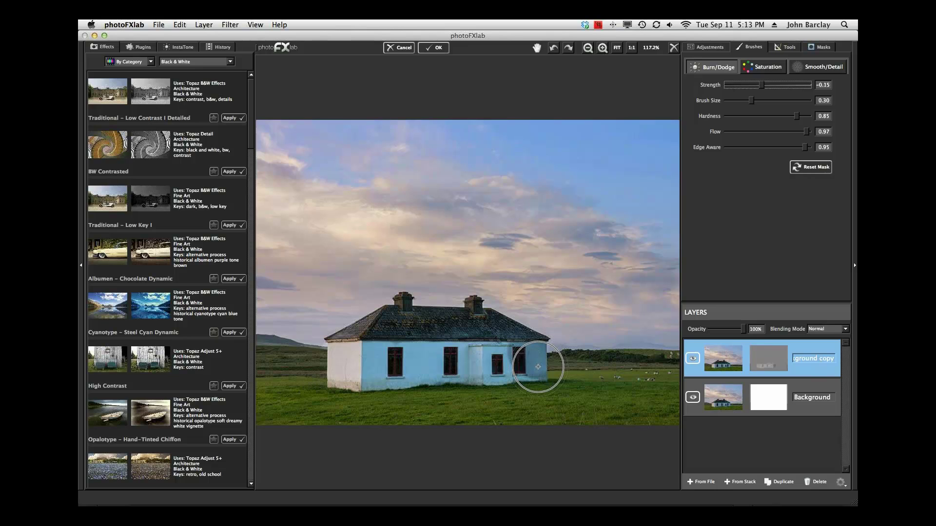
{"action": "left_click", "coordinate": [822, 68]}
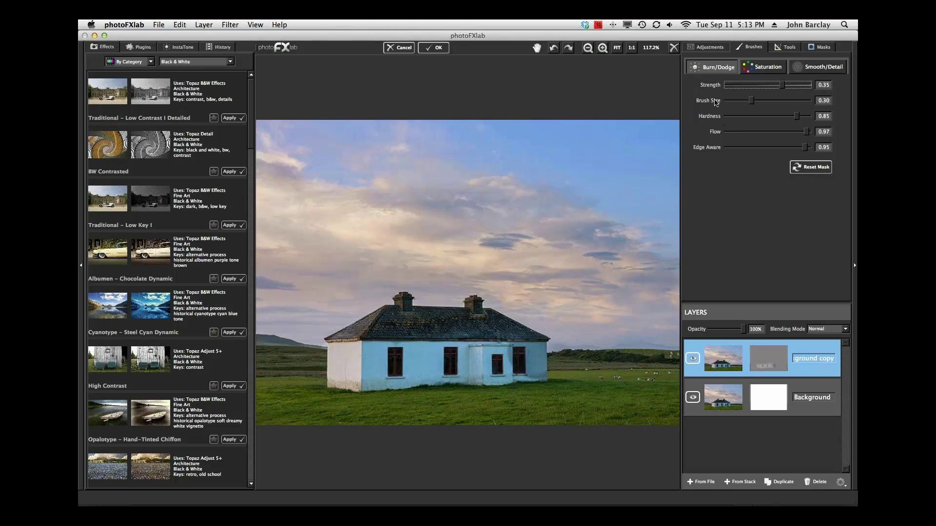
{"action": "left_click_drag", "start_coordinate": [754, 103], "coordinate": [757, 103]}
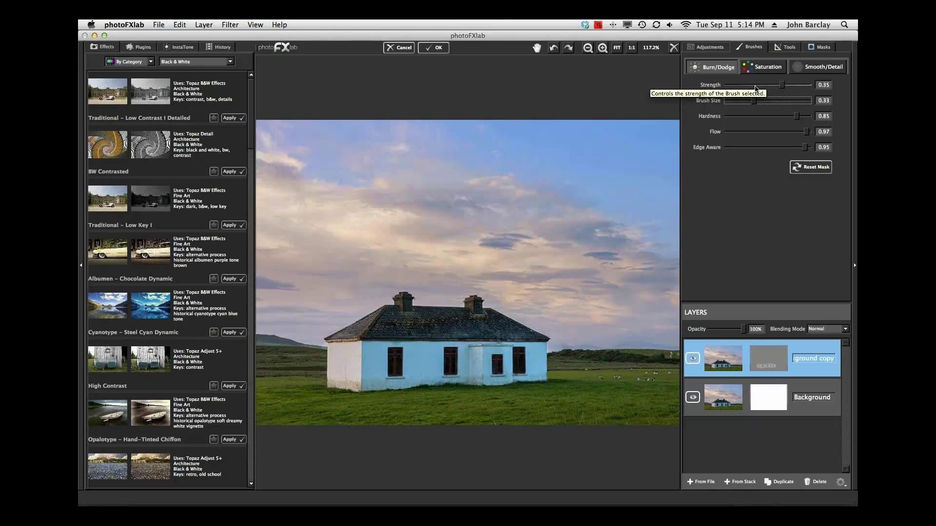
Step: Bring out detail in the cottage roof with the Smooth/Detail brush at Brush Size 0.26 and Strength 0.28
{"action": "left_click", "coordinate": [815, 71]}
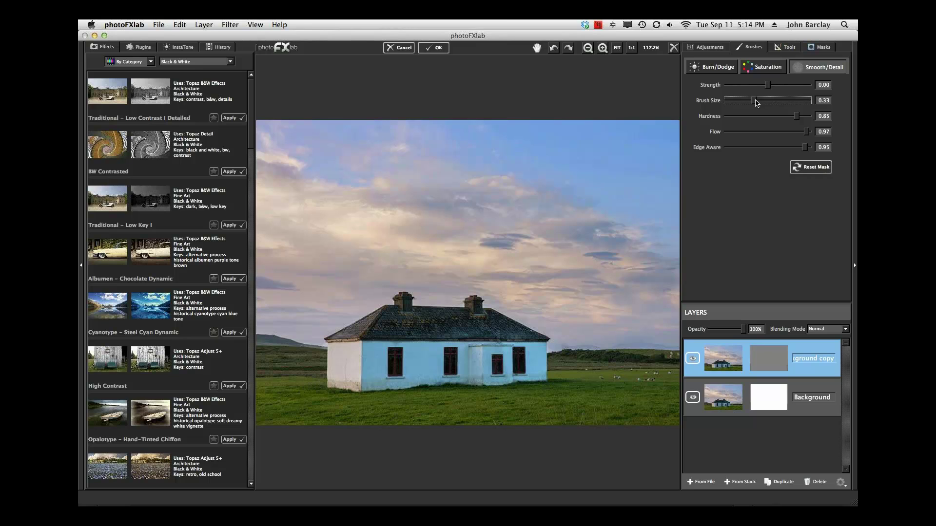
{"action": "left_click_drag", "start_coordinate": [755, 102], "coordinate": [765, 102]}
{"action": "key", "text": "bracketleft"}
{"action": "key", "text": "bracketleft"}
{"action": "key", "text": "bracketleft"}
{"action": "key", "text": "bracketleft"}
{"action": "left_click_drag", "start_coordinate": [769, 85], "coordinate": [779, 86]}
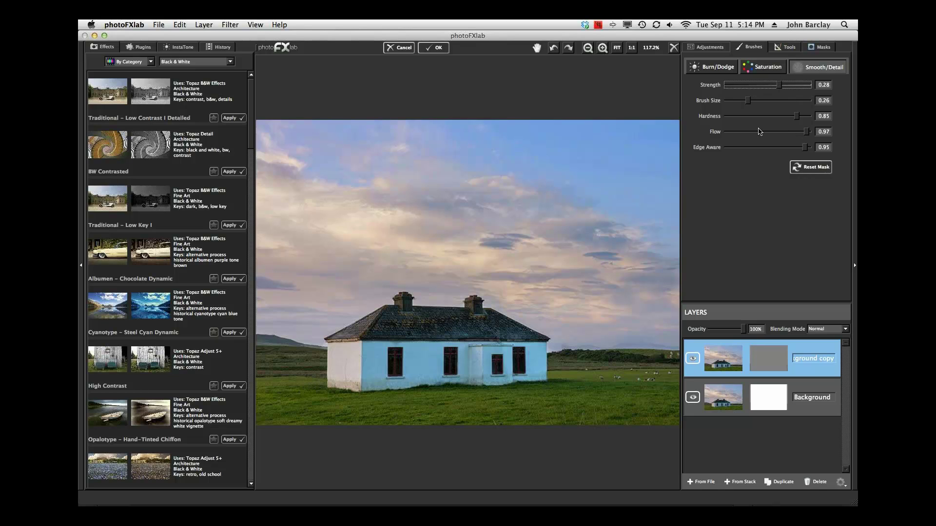
{"action": "mouse_move", "coordinate": [468, 325]}
{"action": "left_mouse_down"}
{"action": "mouse_move", "coordinate": [352, 330]}
{"action": "mouse_move", "coordinate": [404, 305]}
{"action": "mouse_move", "coordinate": [462, 319]}
{"action": "mouse_move", "coordinate": [474, 306]}
{"action": "mouse_move", "coordinate": [520, 332]}
{"action": "mouse_move", "coordinate": [495, 324]}
{"action": "left_mouse_up"}
Step: Compare the brushed layer at 0% and 100% opacity, and set its opacity to 80%
{"action": "left_click_drag", "start_coordinate": [744, 332], "coordinate": [706, 332]}
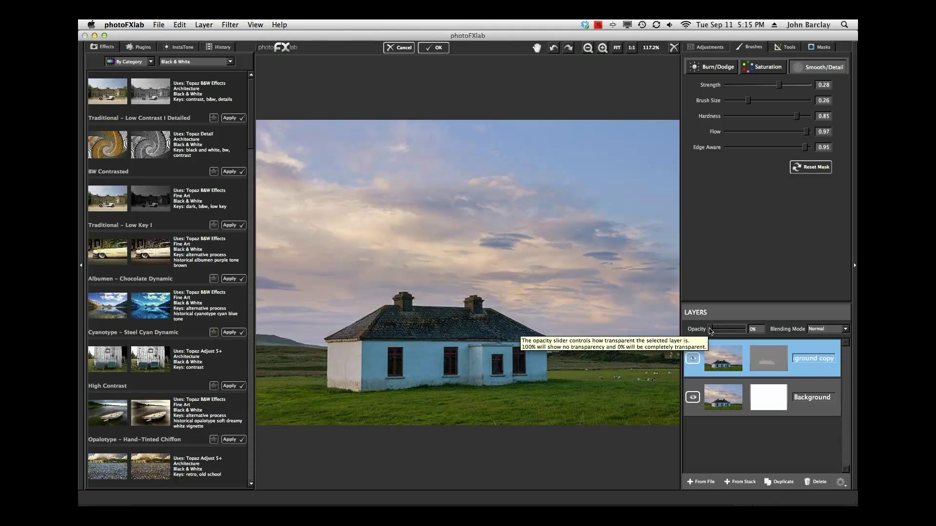
{"action": "left_click_drag", "start_coordinate": [711, 332], "coordinate": [749, 332]}
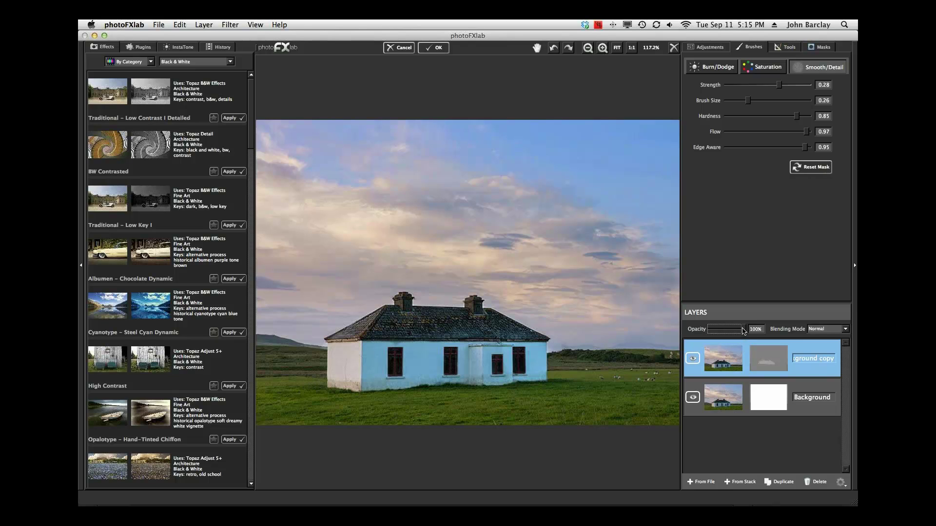
{"action": "left_click_drag", "start_coordinate": [743, 330], "coordinate": [738, 330]}
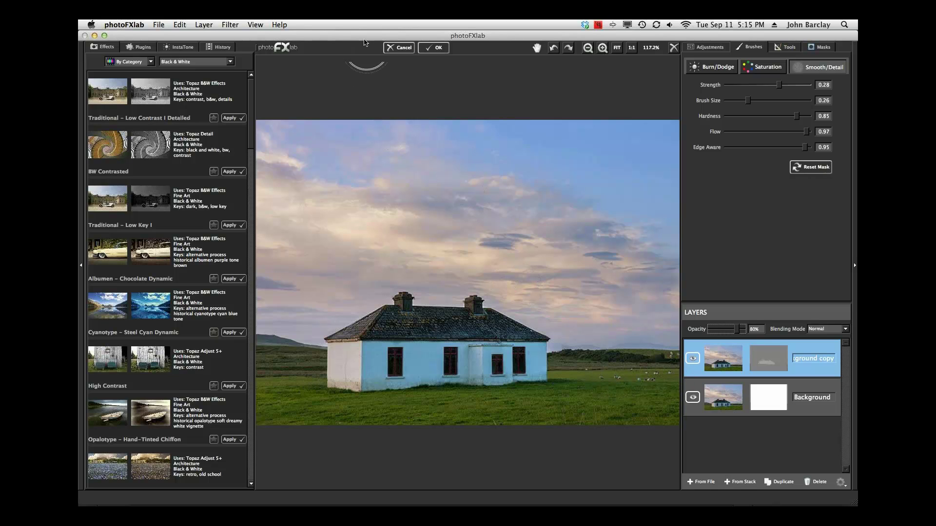
Step: Cancel the photoFXlab edits and close the cottage photo in Photoshop
{"action": "left_click", "coordinate": [401, 49]}
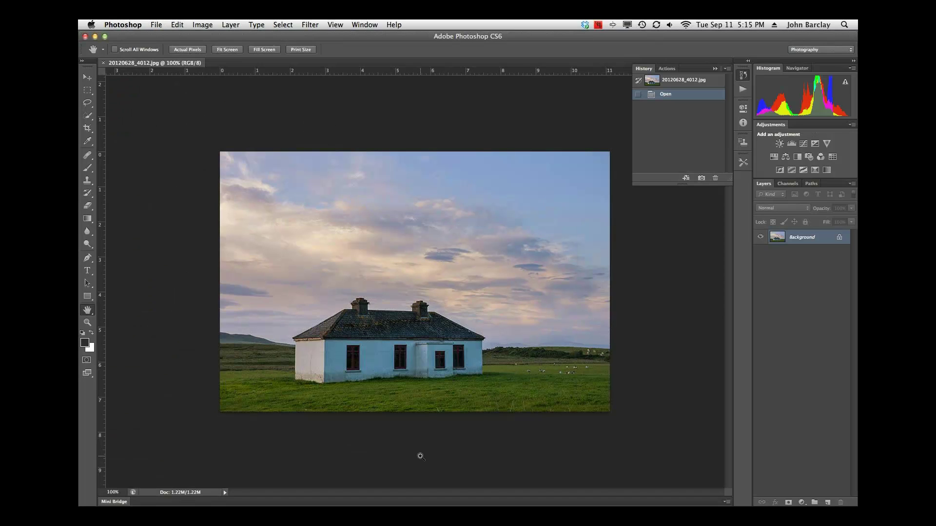
{"action": "key", "text": "super+w"}
Step: Switch to Adobe Bridge and open the sink photo 20100131_0521.jpg in Photoshop
{"action": "mouse_move", "coordinate": [400, 488]}
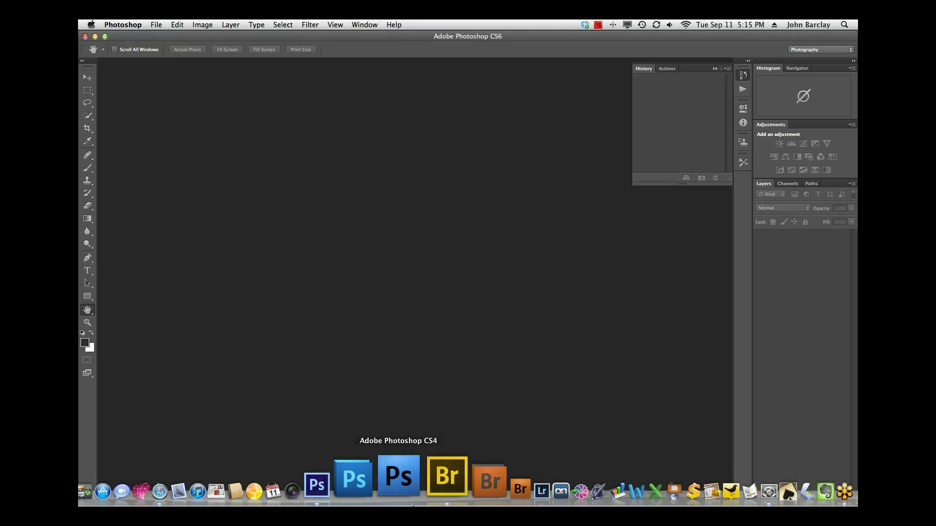
{"action": "left_click", "coordinate": [429, 483]}
{"action": "key", "text": "super+Tab"}
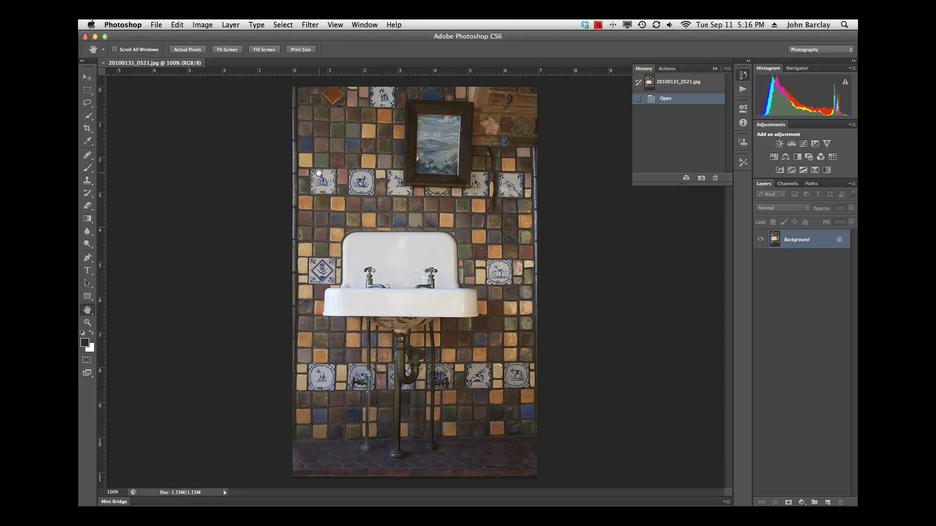
Step: Open the sink photo in the Topaz photoFXlab filter and fit the photoFXlab window to the screen
{"action": "left_click", "coordinate": [310, 25]}
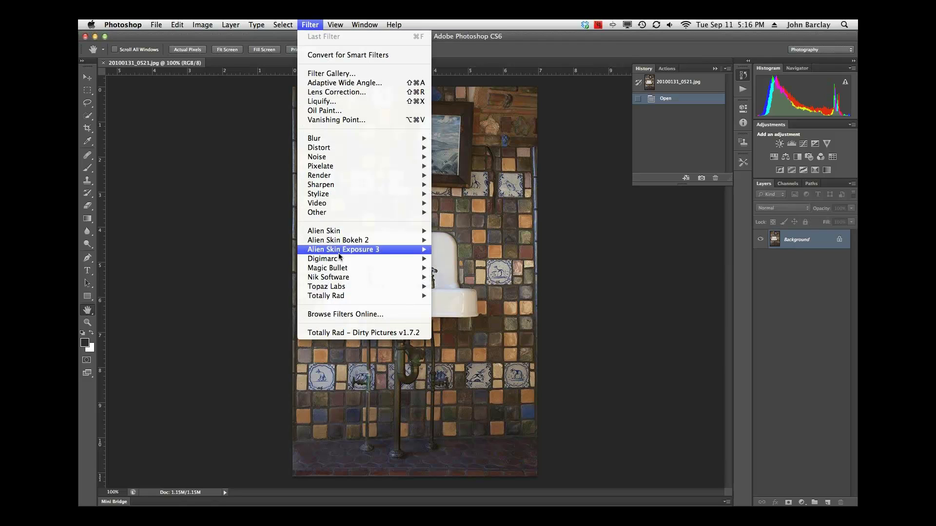
{"action": "mouse_move", "coordinate": [337, 287]}
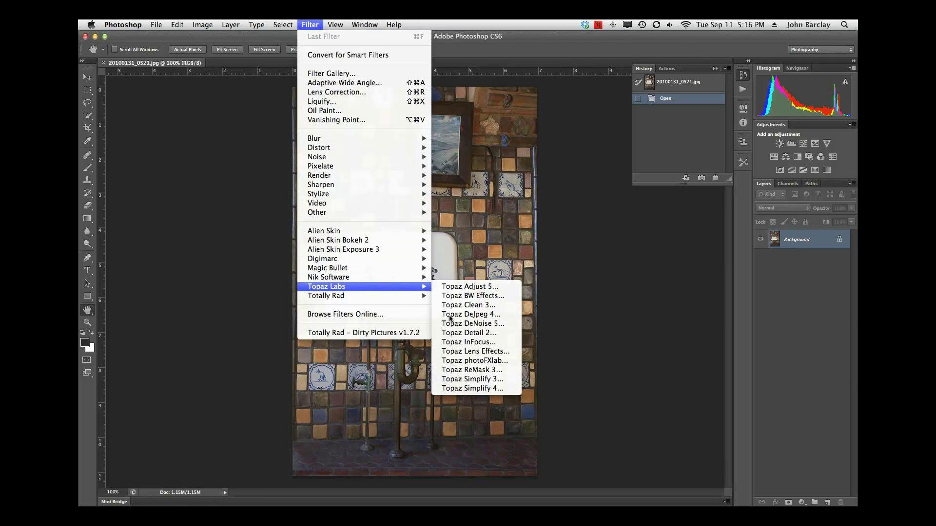
{"action": "left_click", "coordinate": [481, 361]}
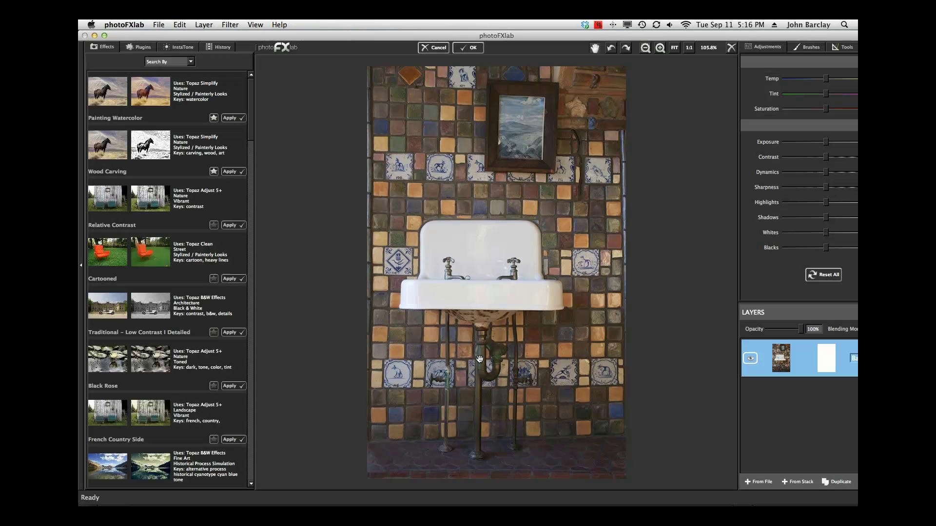
{"action": "left_click", "coordinate": [104, 36]}
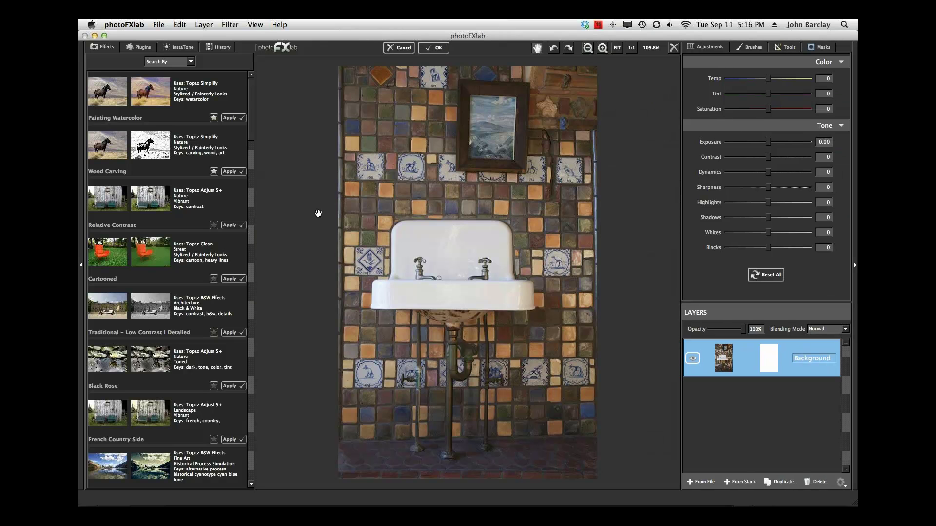
Step: Duplicate the Background layer and start the Topaz Adjust 5 plugin on the copy
{"action": "left_click", "coordinate": [783, 482]}
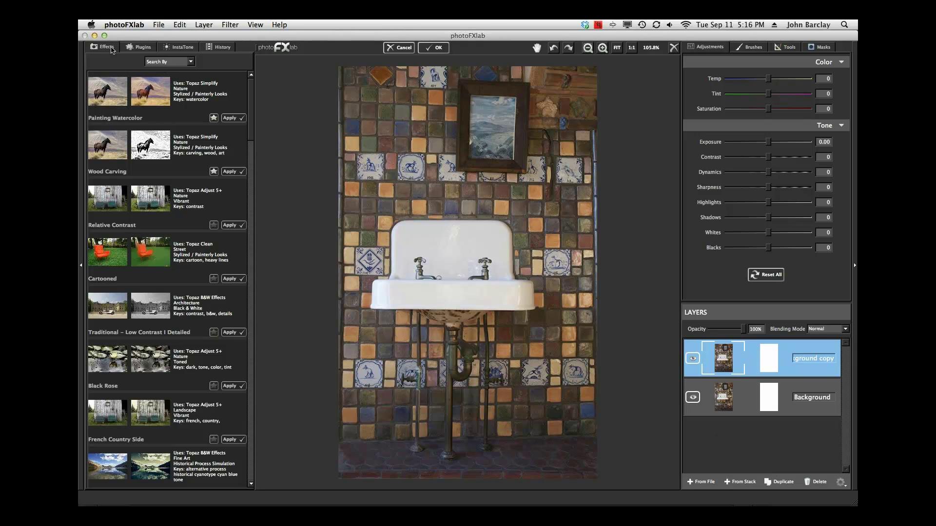
{"action": "left_click", "coordinate": [141, 49]}
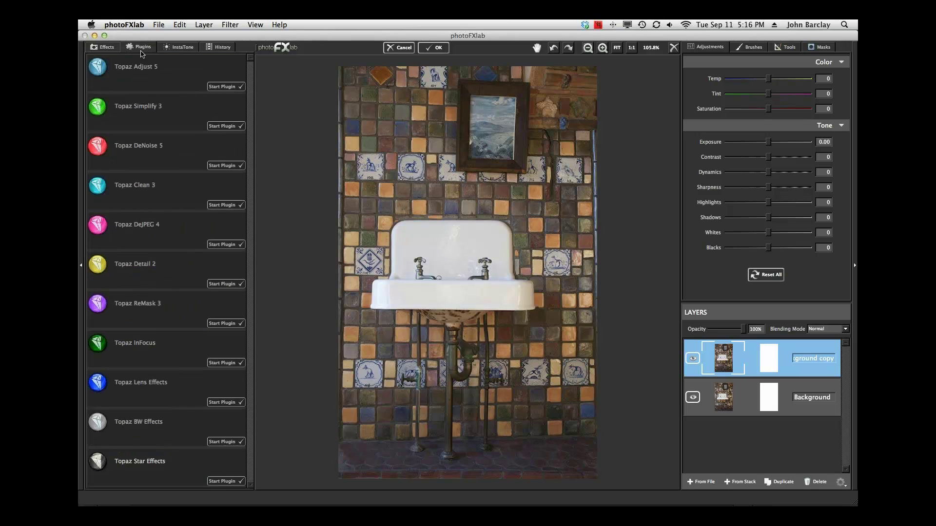
{"action": "left_click", "coordinate": [222, 87]}
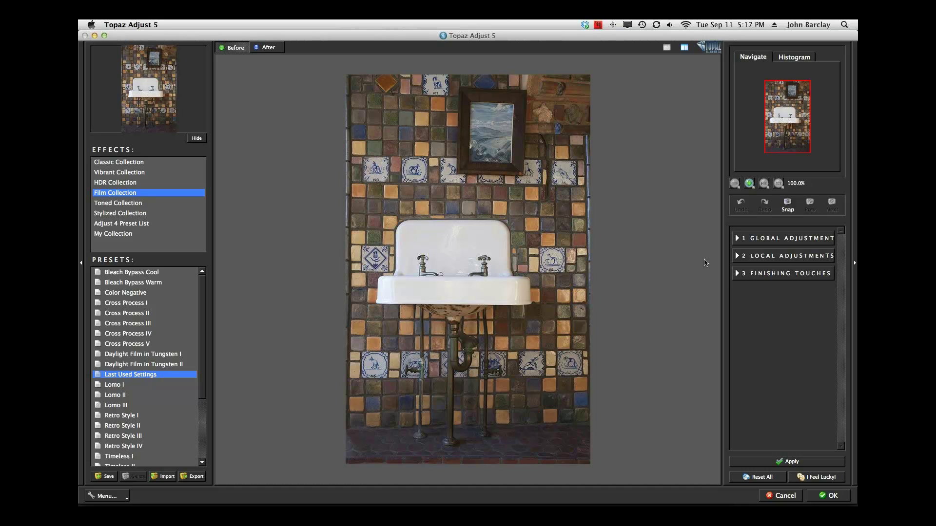
Step: In the global Adaptive Exposure settings, set Regions to 15 and Adaptive Exposure to 0.34
{"action": "left_click", "coordinate": [736, 239]}
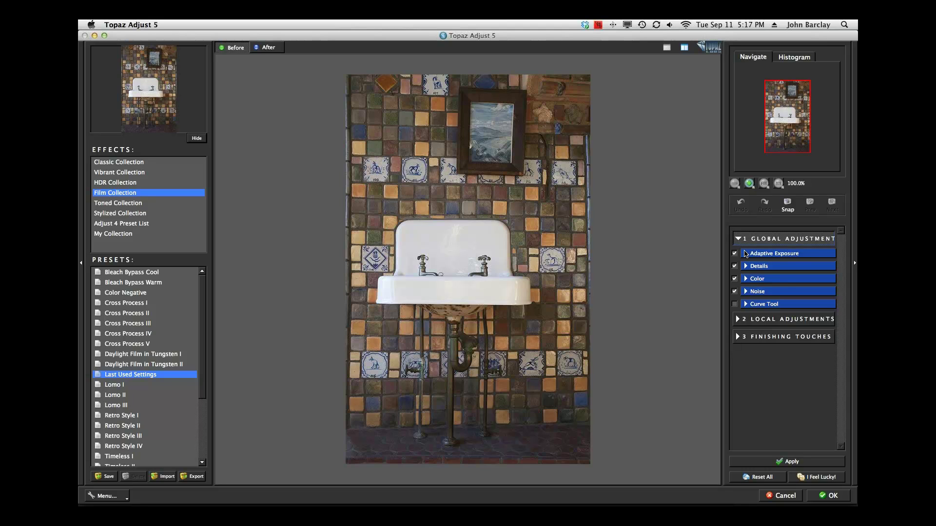
{"action": "left_click", "coordinate": [746, 254]}
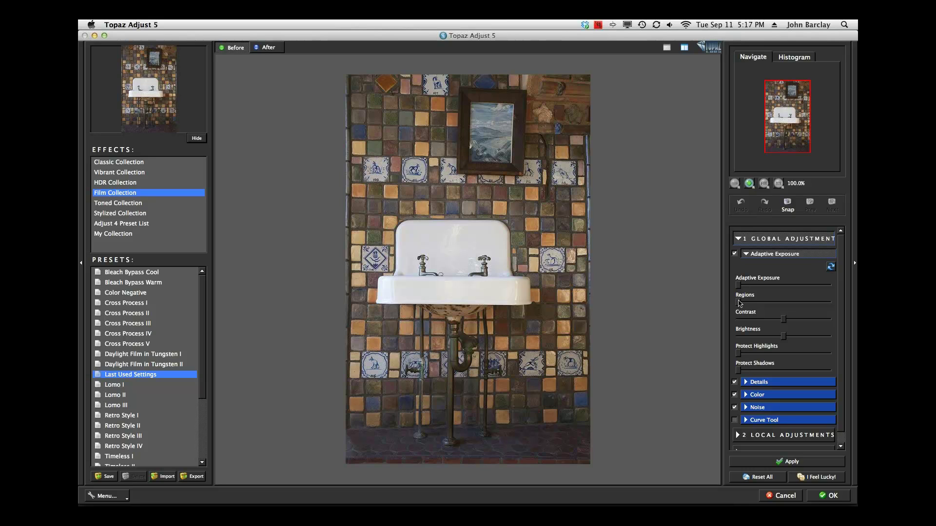
{"action": "left_click", "coordinate": [772, 303]}
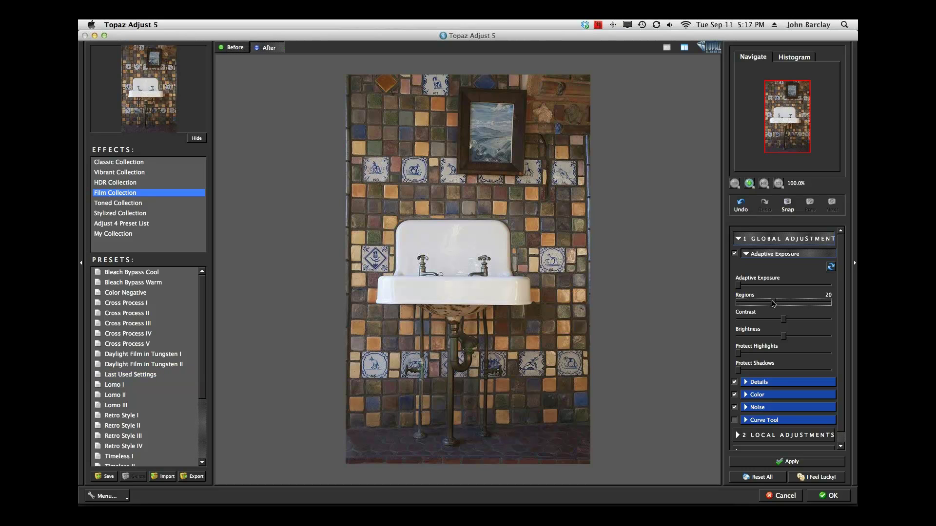
{"action": "left_click_drag", "start_coordinate": [772, 303], "coordinate": [785, 287]}
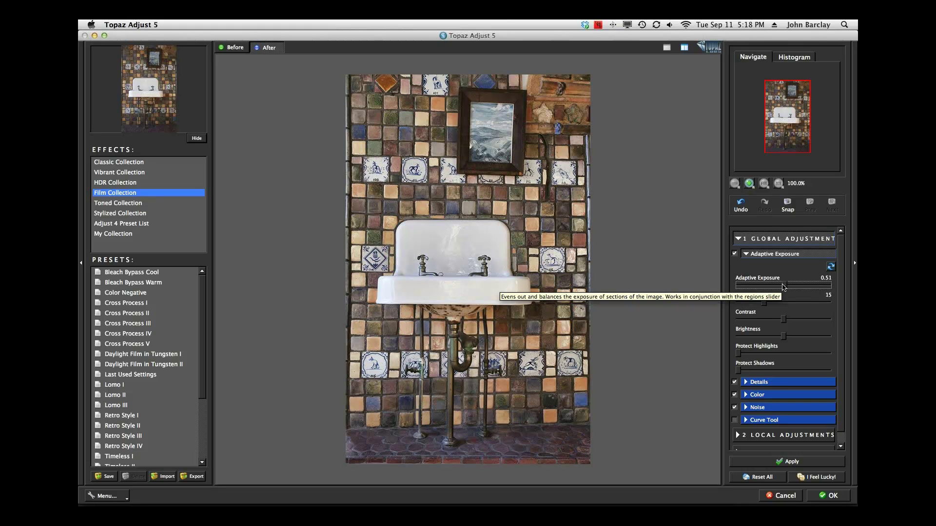
{"action": "left_click_drag", "start_coordinate": [783, 287], "coordinate": [770, 287]}
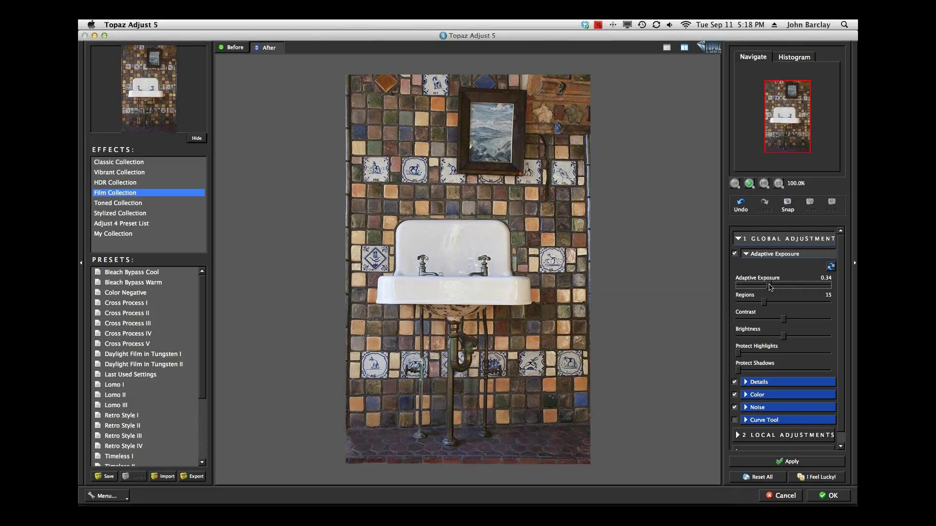
Step: Set the Adaptive Exposure Regions to 24 and compare the photo before and after the adjustment
{"action": "left_click_drag", "start_coordinate": [764, 302], "coordinate": [783, 304]}
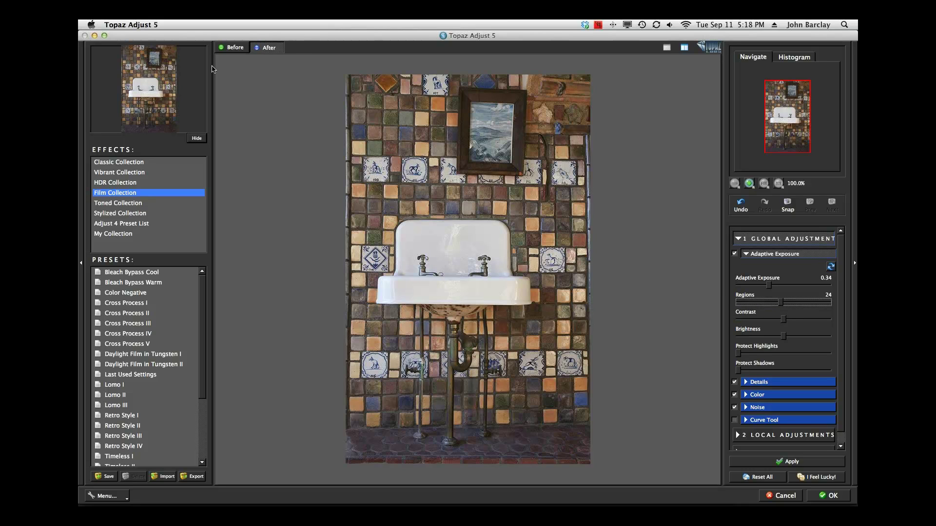
{"action": "left_click", "coordinate": [233, 48]}
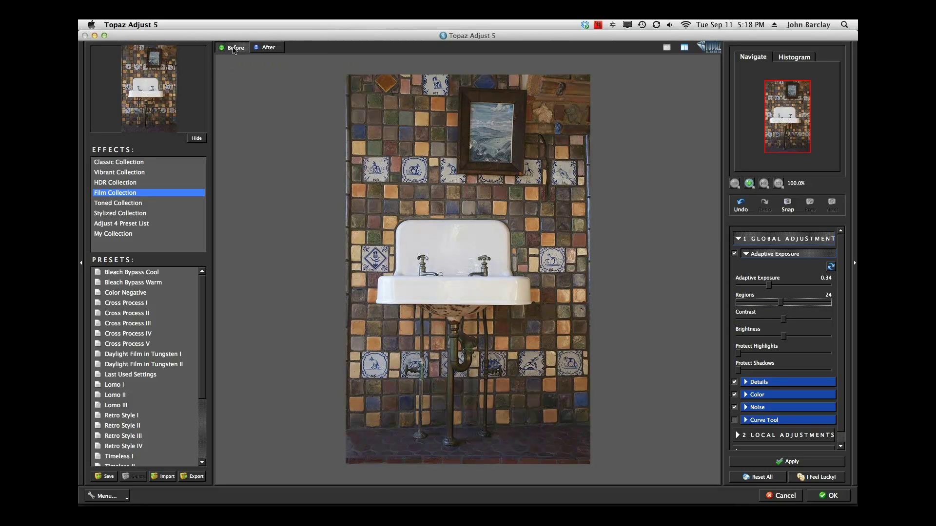
{"action": "left_click", "coordinate": [263, 49]}
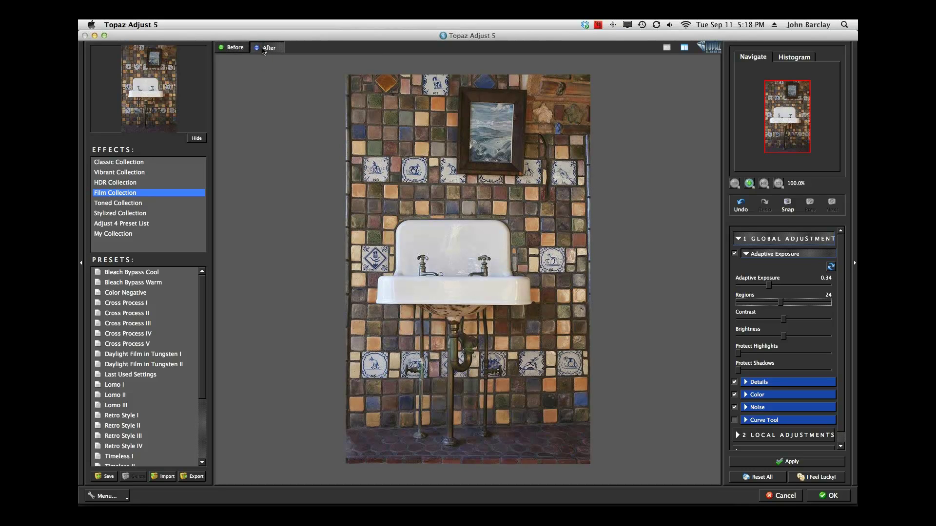
Step: Set the Adaptive Exposure Contrast to 0.17 and Brightness to 0.00
{"action": "left_click", "coordinate": [785, 321]}
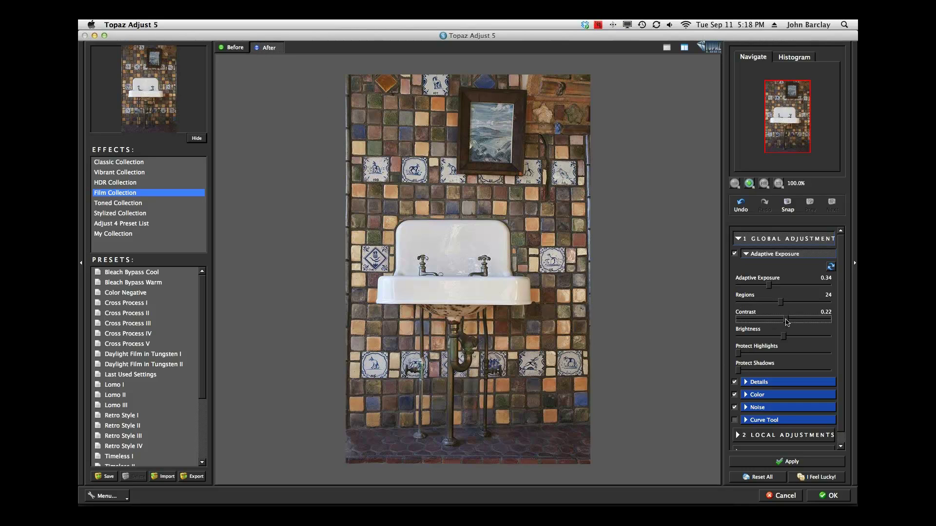
{"action": "scroll", "coordinate": [786, 321], "scroll_direction": "down", "scroll_amount": 5}
{"action": "left_click", "coordinate": [781, 340]}
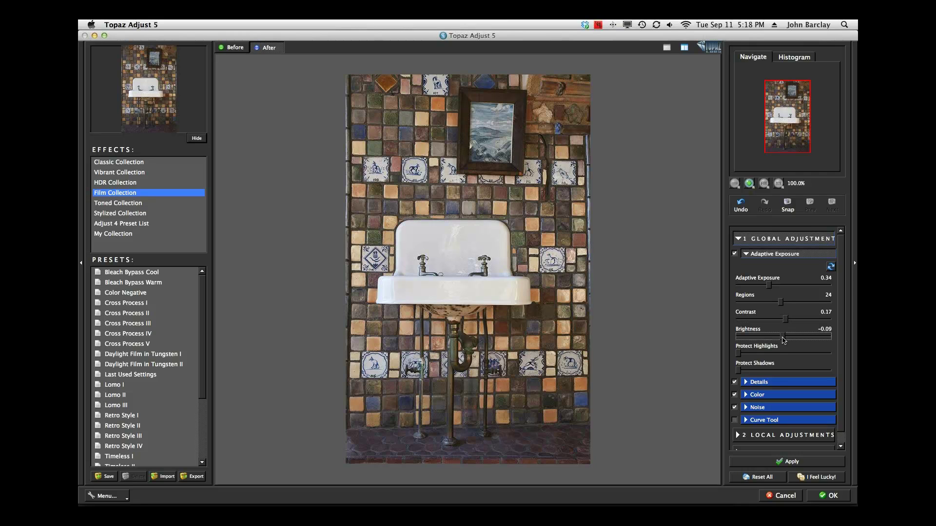
{"action": "double_click", "coordinate": [782, 339]}
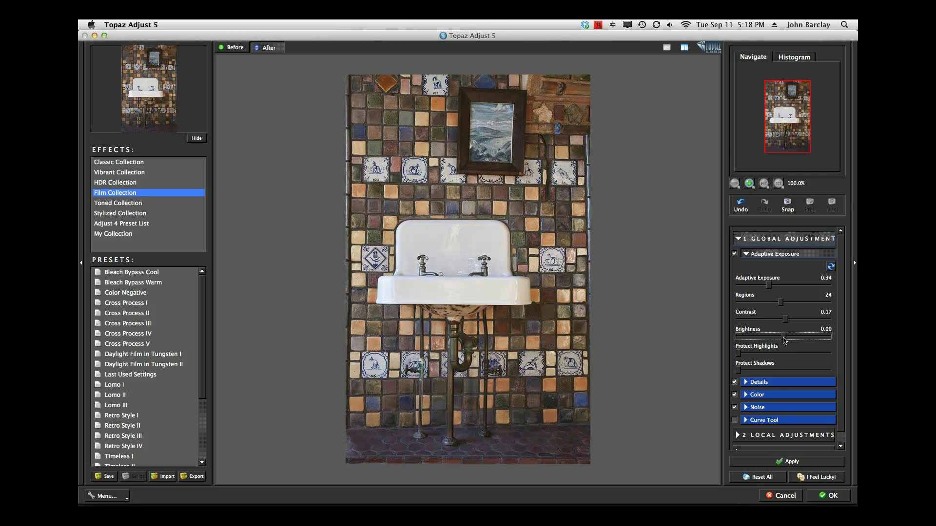
Step: Show the global Details settings, try the Strength value and switch the Details adjustment off
{"action": "left_click", "coordinate": [745, 383]}
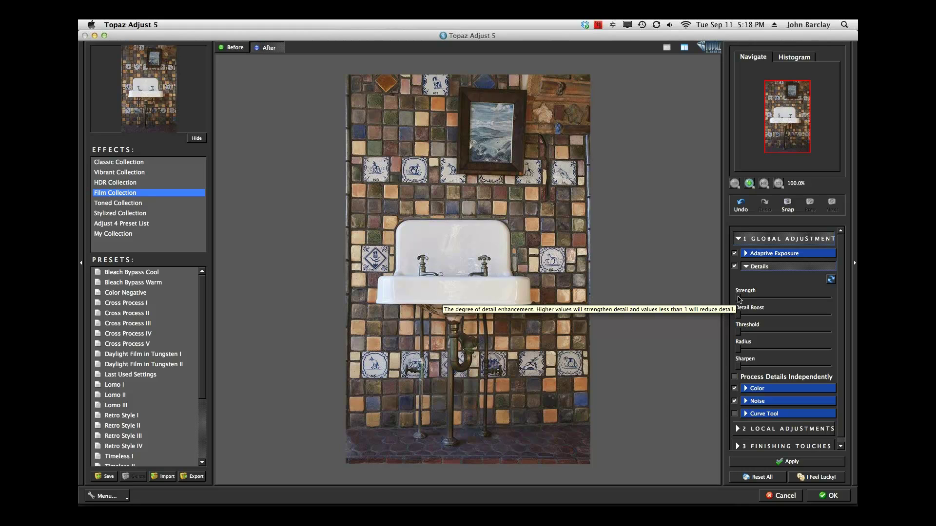
{"action": "left_click_drag", "start_coordinate": [738, 299], "coordinate": [739, 299]}
{"action": "left_click", "coordinate": [734, 267]}
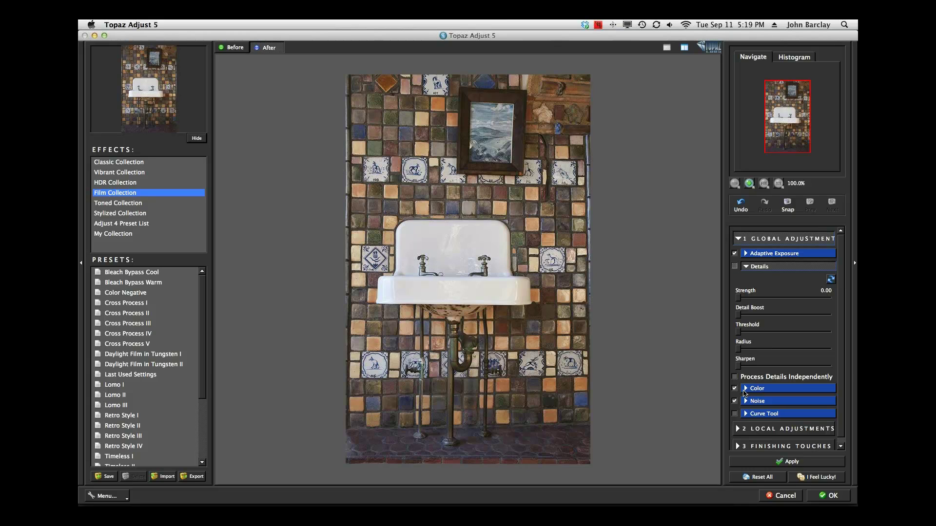
Step: In the global Color settings, set Adaptive Saturation to 0.22 and Color Regions to 31
{"action": "left_click", "coordinate": [745, 392]}
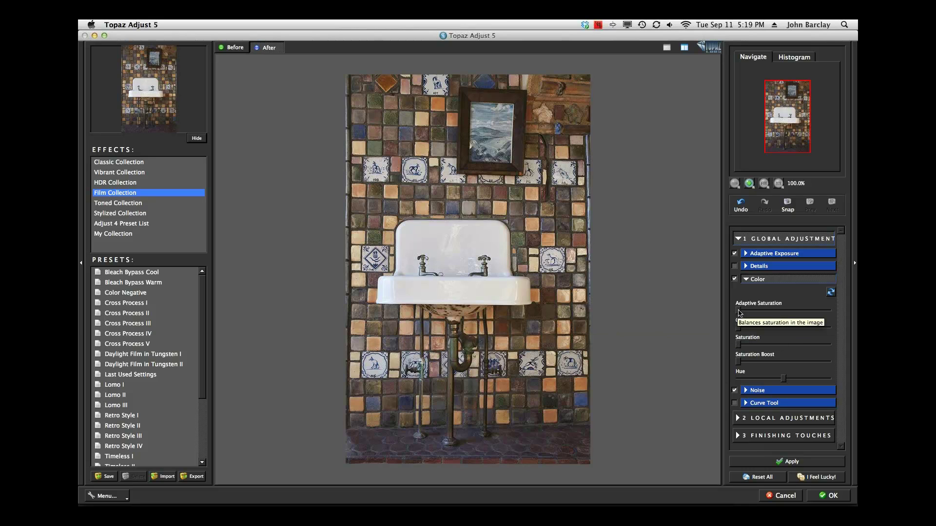
{"action": "left_click_drag", "start_coordinate": [739, 313], "coordinate": [754, 313]}
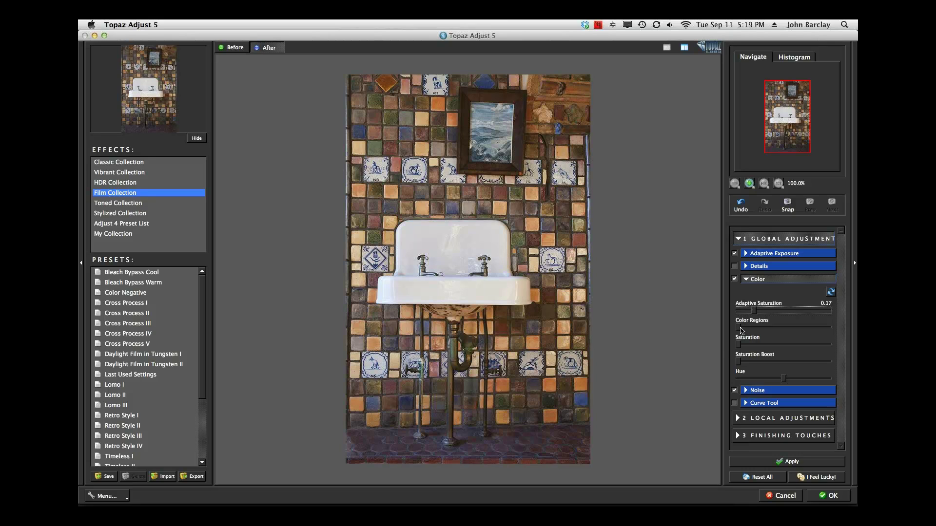
{"action": "mouse_move", "coordinate": [741, 330]}
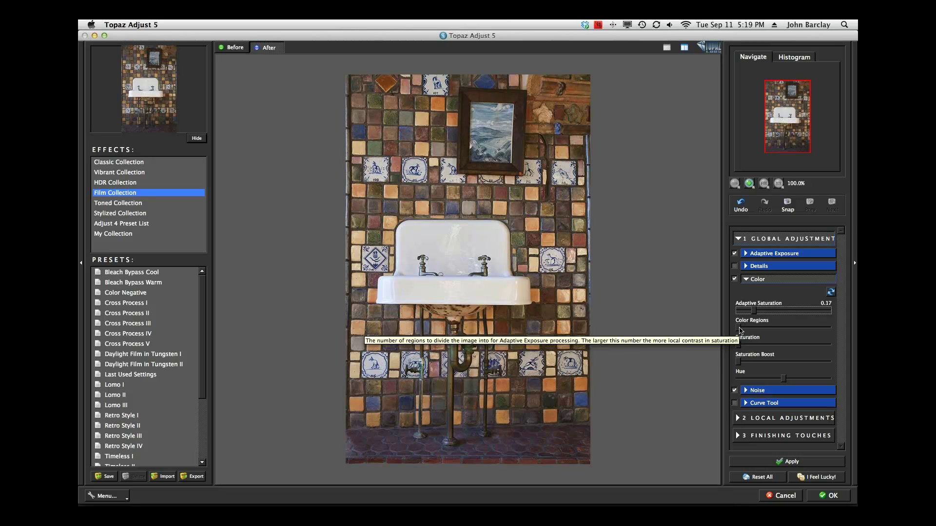
{"action": "left_click_drag", "start_coordinate": [741, 330], "coordinate": [759, 313]}
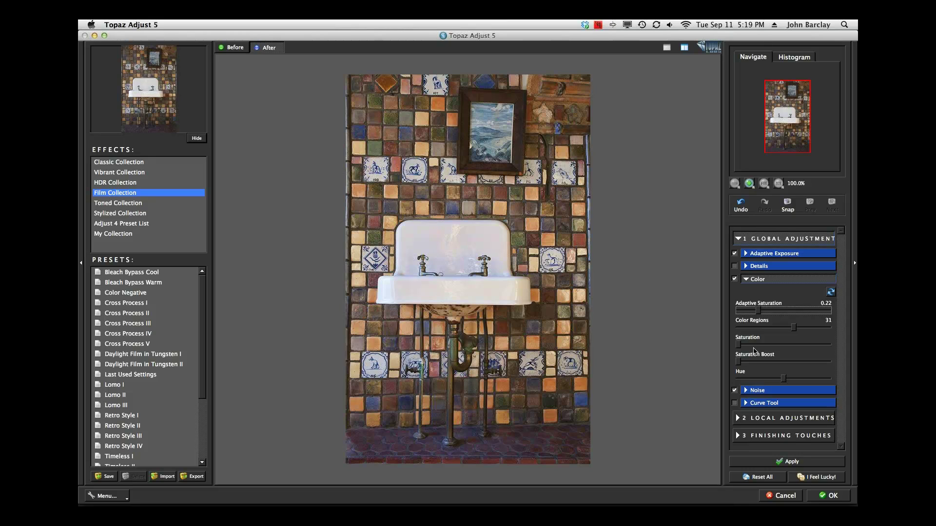
Step: Toggle the Noise adjustment and look through the Local Adjustments and Finishing Touches settings
{"action": "left_click", "coordinate": [746, 391]}
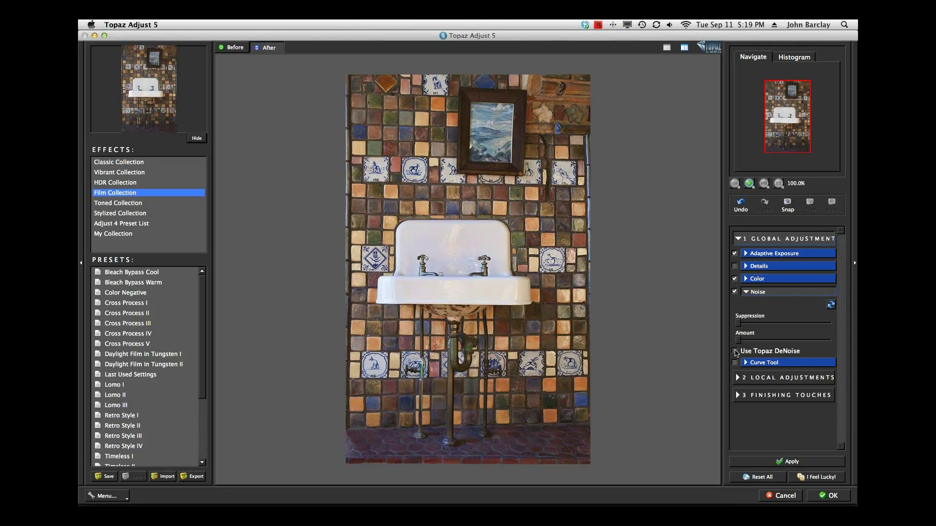
{"action": "left_click", "coordinate": [735, 293]}
{"action": "left_click", "coordinate": [737, 379]}
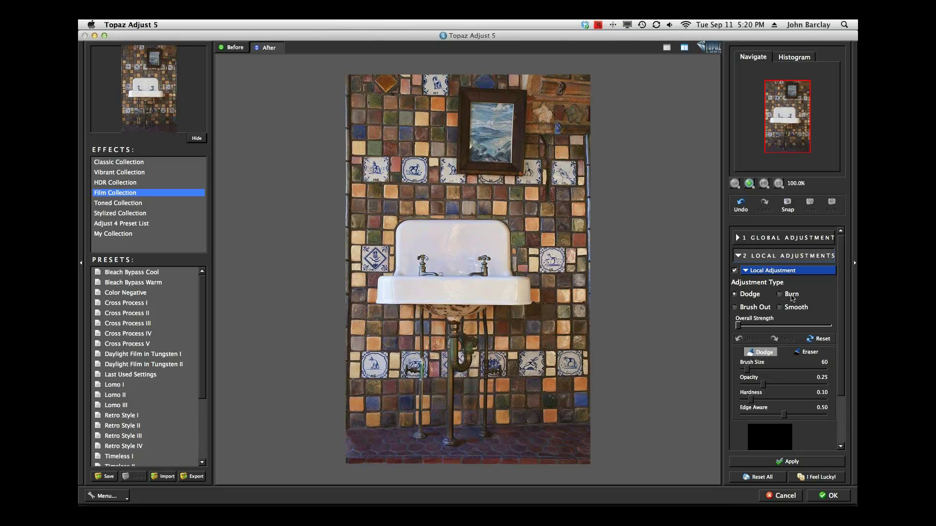
{"action": "left_click", "coordinate": [746, 272]}
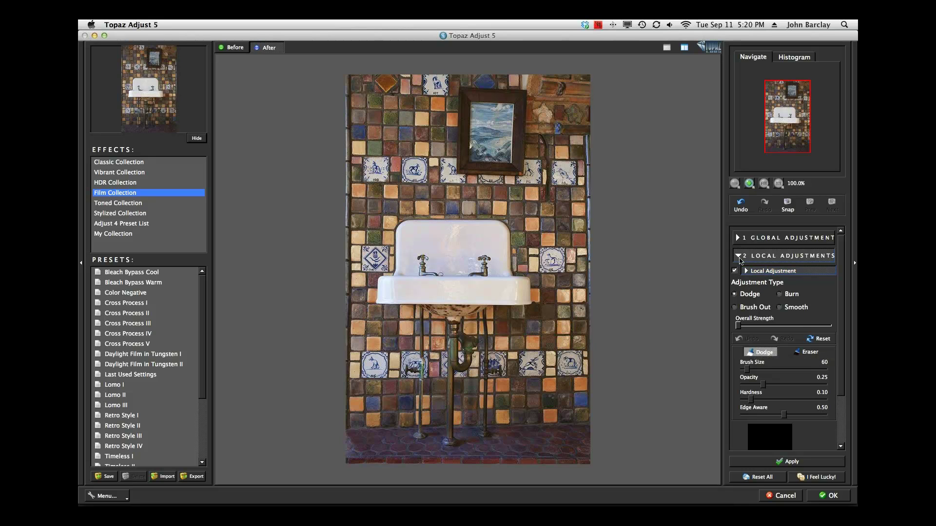
{"action": "left_click", "coordinate": [738, 256]}
{"action": "left_click", "coordinate": [738, 275]}
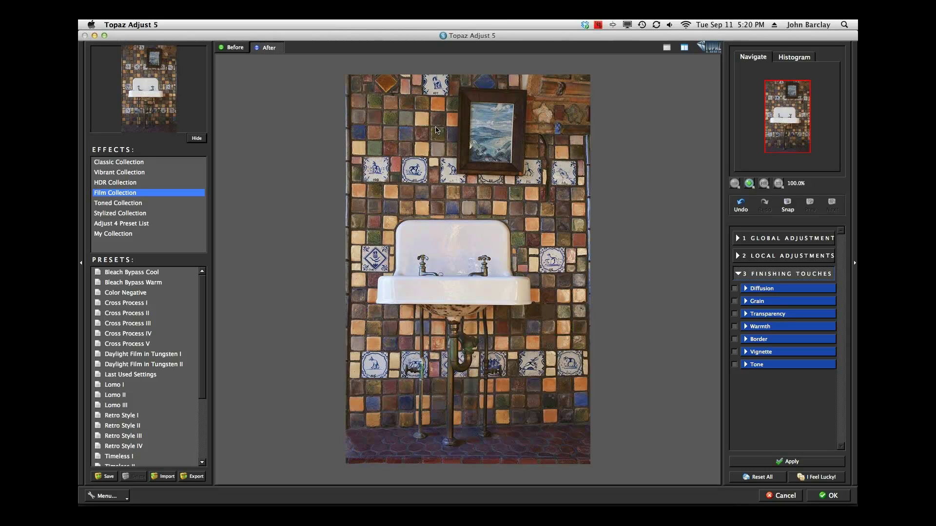
Step: Reset all adjustments, apply the Clarity preset from the Adjust 4 Preset List and compare before and after
{"action": "left_click", "coordinate": [763, 478]}
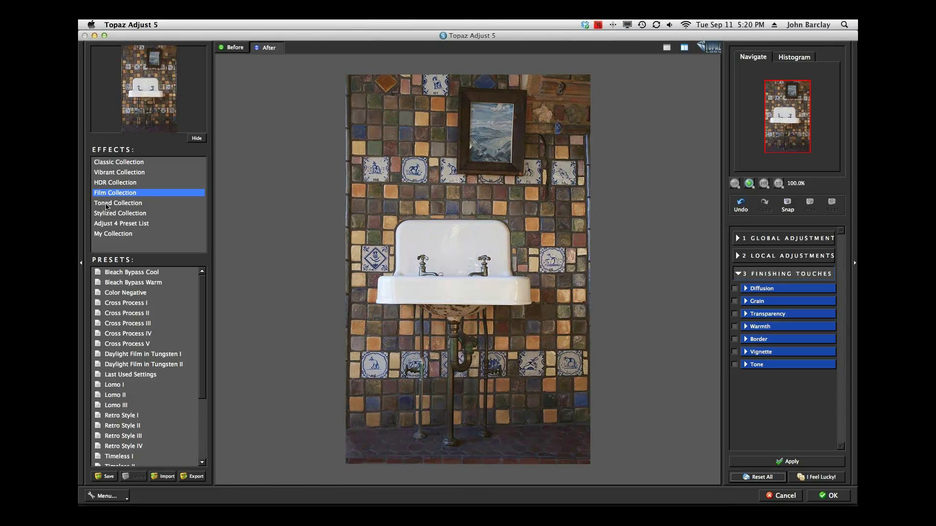
{"action": "left_click", "coordinate": [109, 164]}
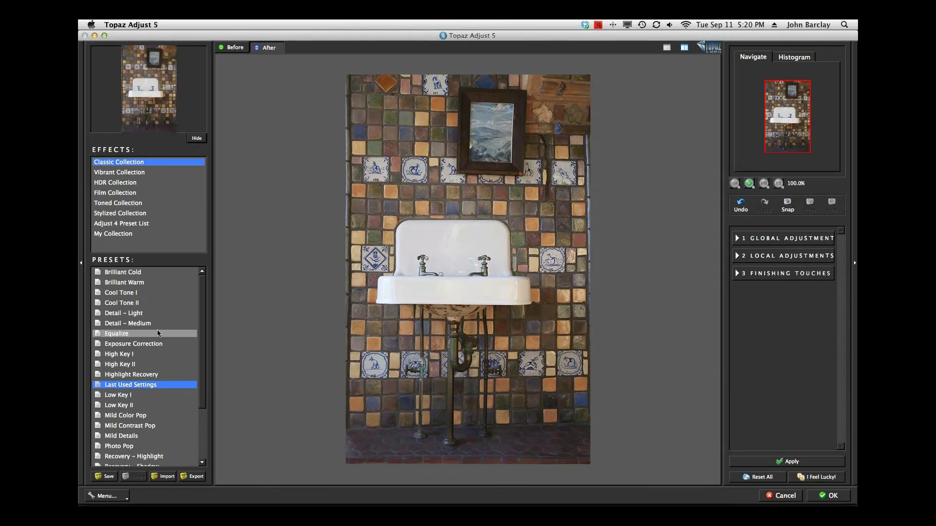
{"action": "left_click", "coordinate": [119, 226]}
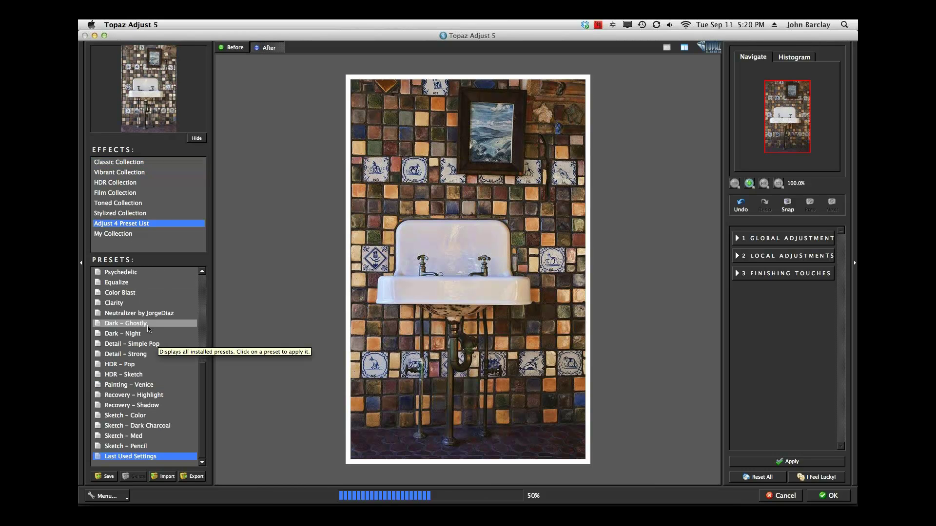
{"action": "left_click", "coordinate": [759, 478]}
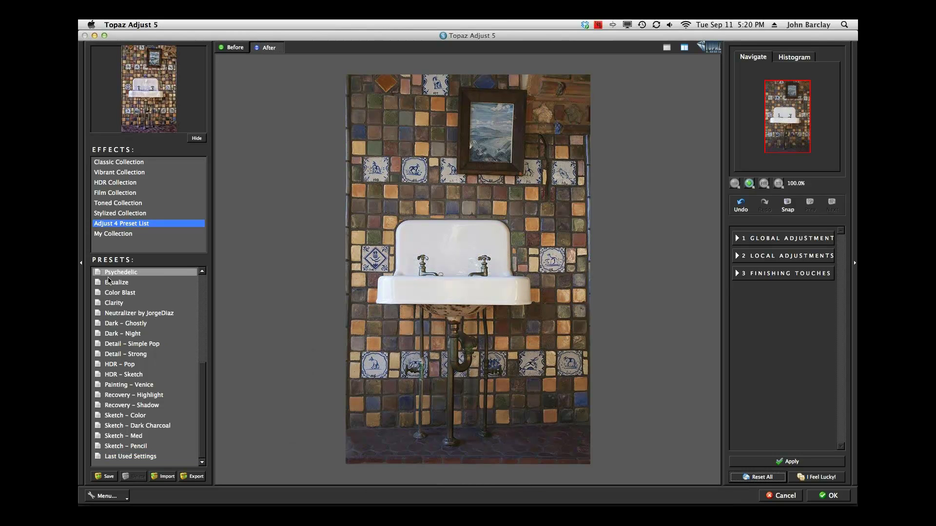
{"action": "left_click", "coordinate": [113, 303]}
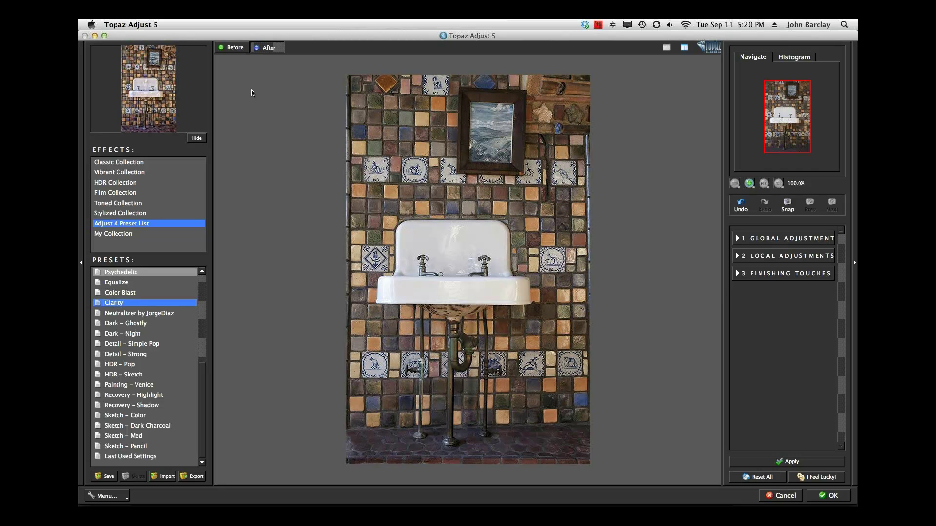
{"action": "left_click", "coordinate": [234, 49]}
{"action": "left_click", "coordinate": [265, 48]}
Step: Set Adaptive Exposure to 0.27, Regions to 24 and Contrast to -0.13, and accept the Topaz Adjust result
{"action": "left_click", "coordinate": [736, 239]}
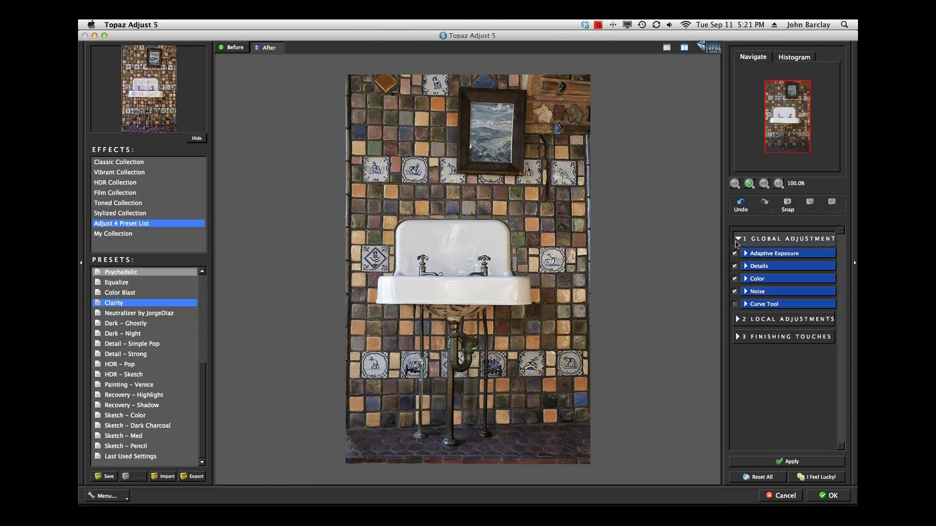
{"action": "left_click", "coordinate": [747, 254]}
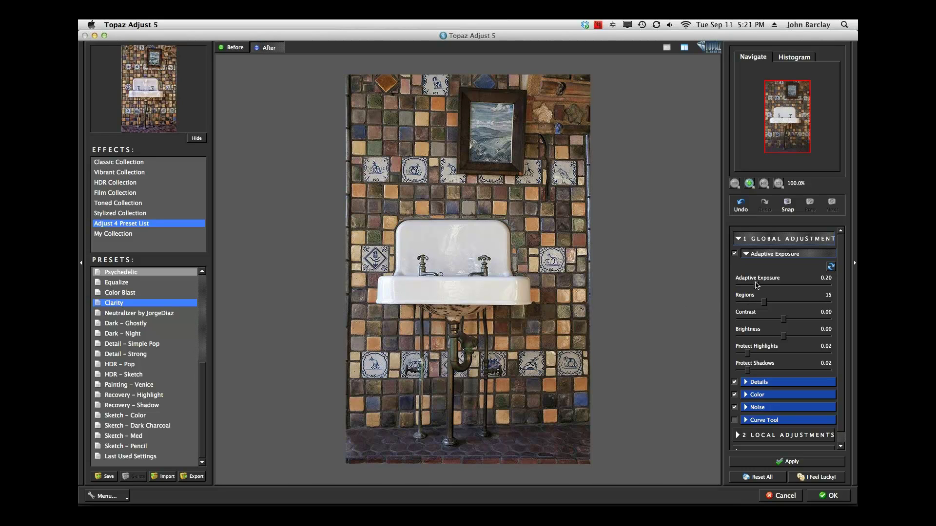
{"action": "left_click_drag", "start_coordinate": [756, 286], "coordinate": [781, 322]}
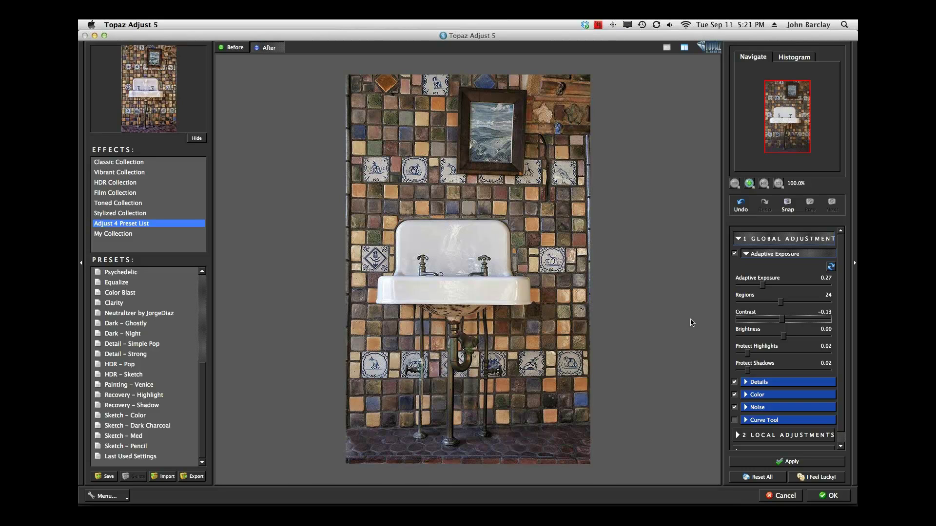
{"action": "left_click", "coordinate": [821, 498]}
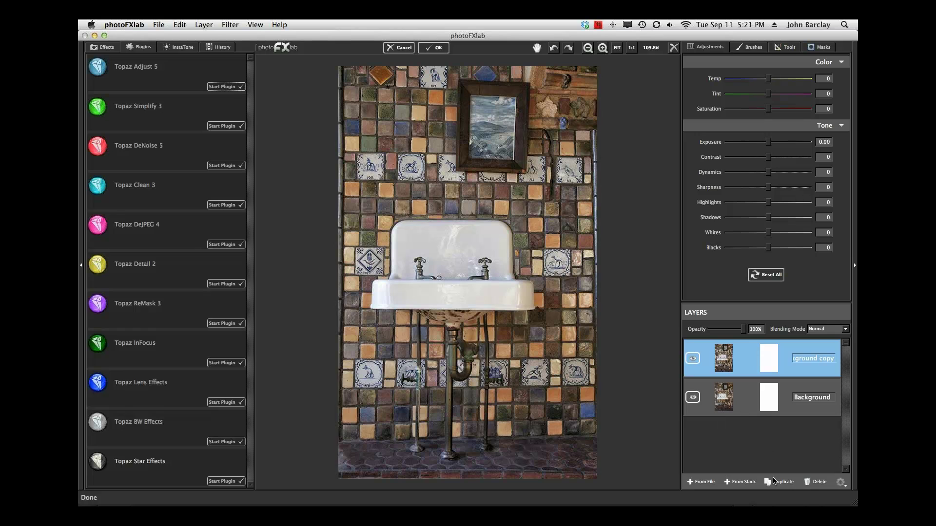
Step: Duplicate the adjusted layer and start the Topaz BW Effects plugin on the topmost copy
{"action": "left_click", "coordinate": [774, 481]}
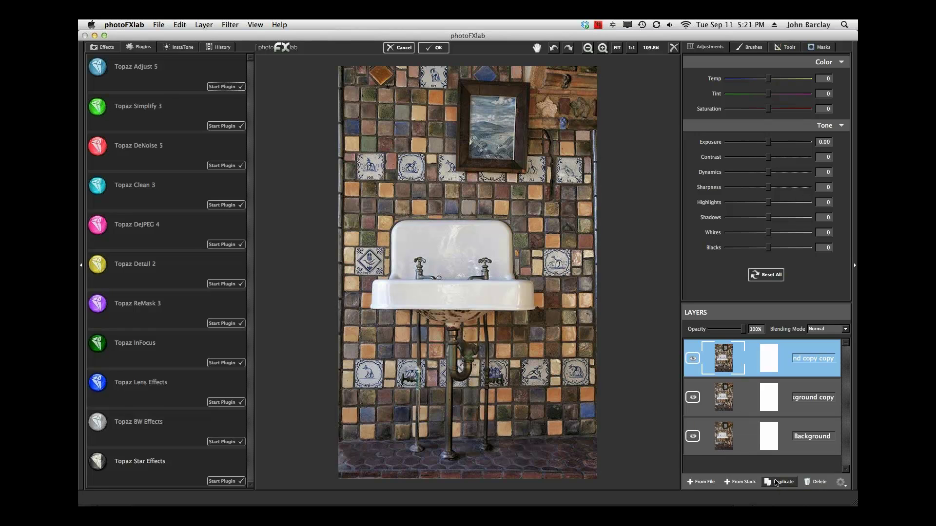
{"action": "left_click", "coordinate": [742, 399]}
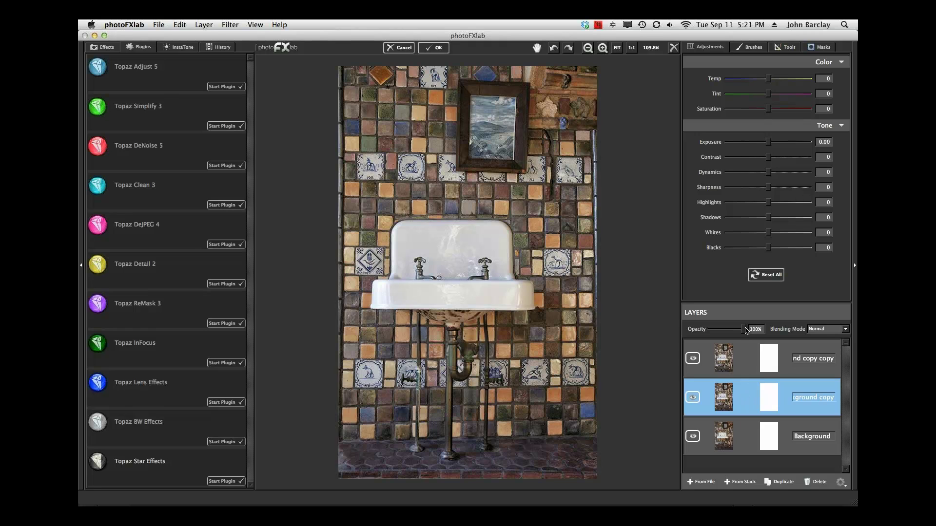
{"action": "mouse_move", "coordinate": [743, 329]}
{"action": "left_mouse_down"}
{"action": "mouse_move", "coordinate": [706, 330]}
{"action": "mouse_move", "coordinate": [743, 330]}
{"action": "left_mouse_up"}
{"action": "left_click", "coordinate": [744, 357]}
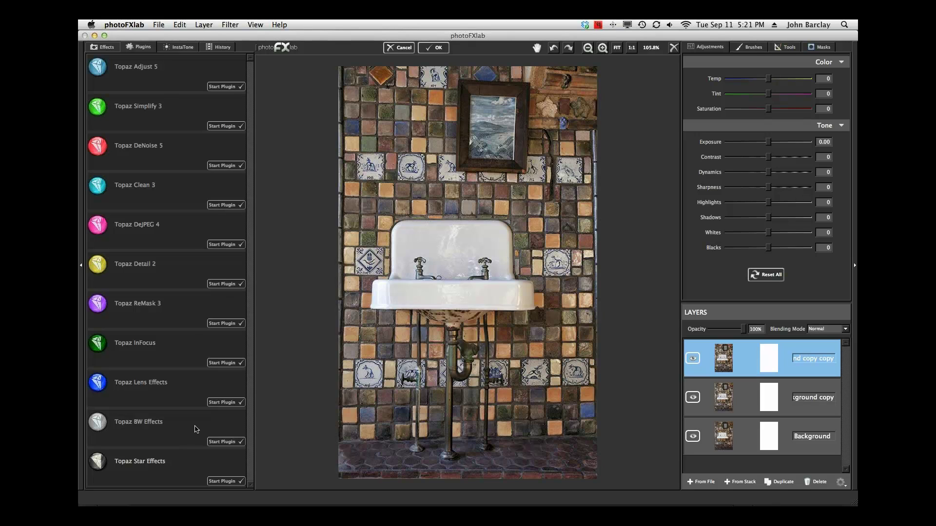
{"action": "left_click", "coordinate": [224, 443]}
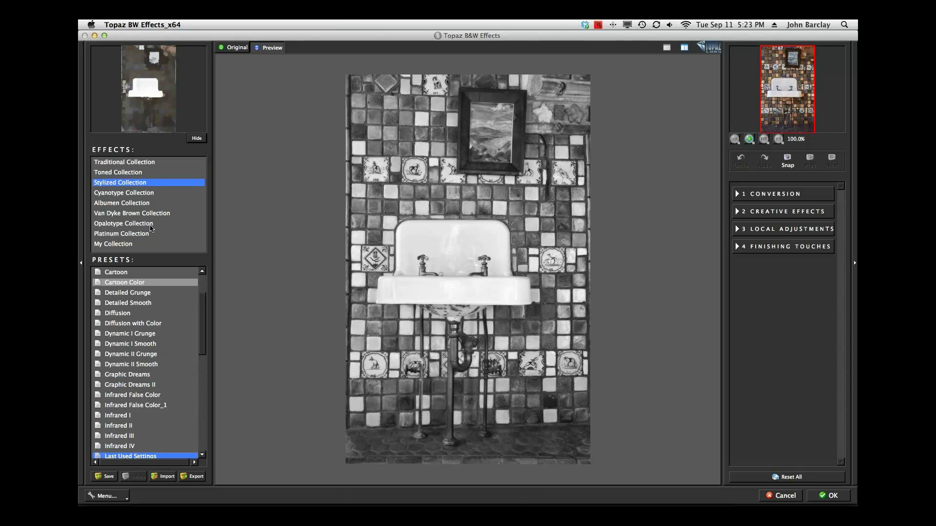
Step: Browse the Toned, Stylized and Traditional collections and apply the saved Diffused Glow Color Look preset from My Collection
{"action": "left_click", "coordinate": [117, 172]}
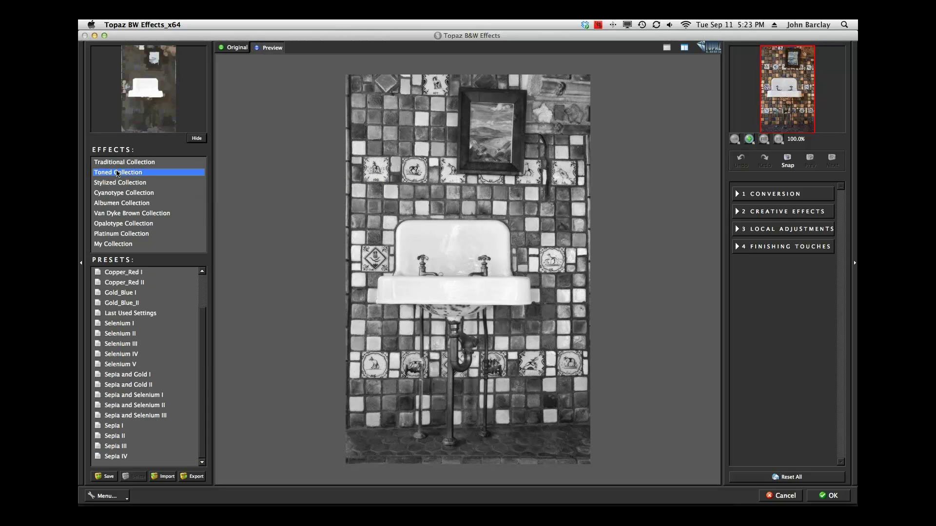
{"action": "left_click", "coordinate": [120, 183]}
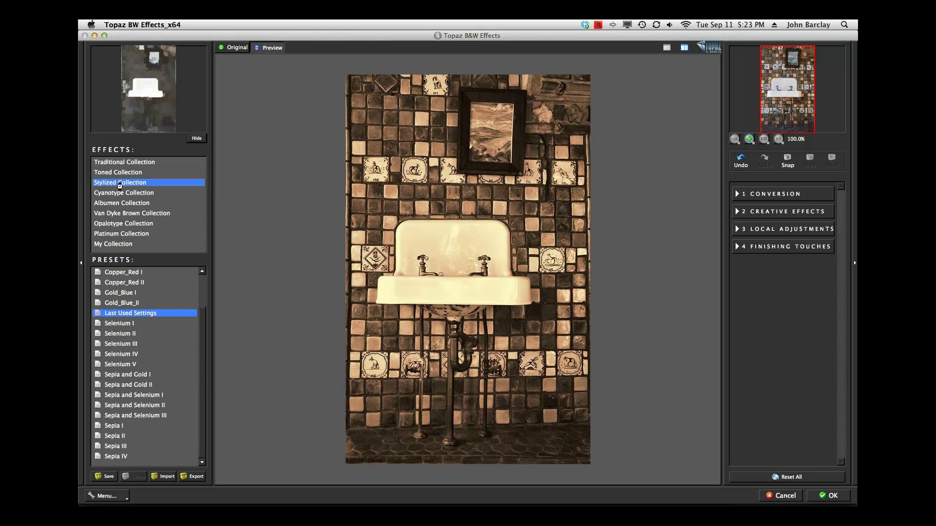
{"action": "left_click", "coordinate": [115, 162]}
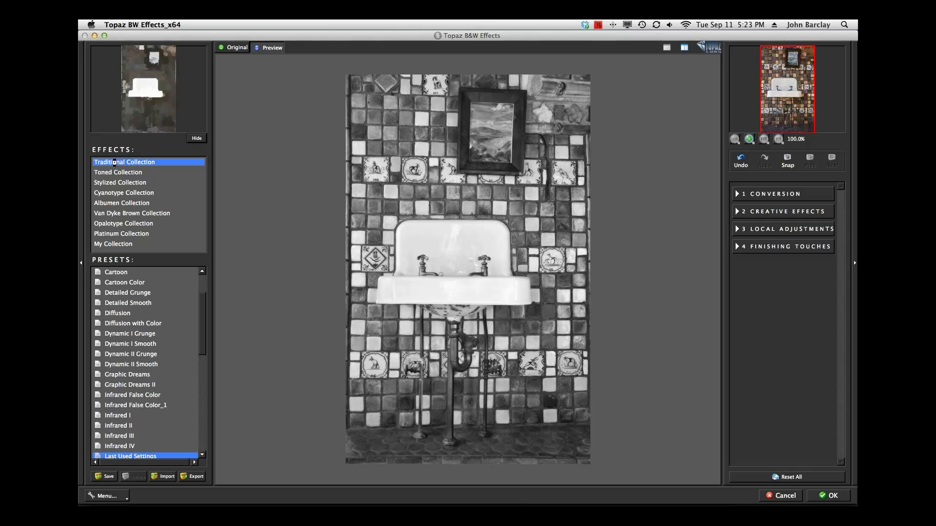
{"action": "left_click", "coordinate": [108, 244]}
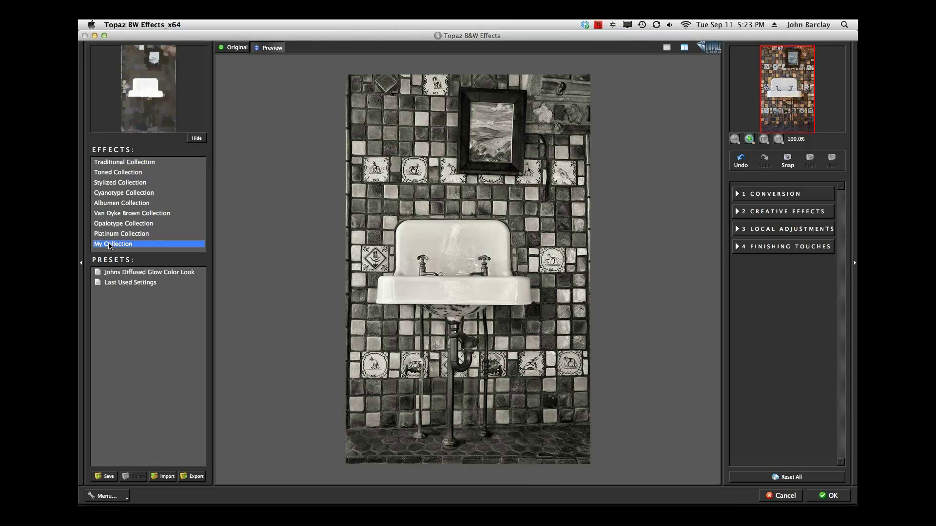
{"action": "left_click", "coordinate": [117, 273]}
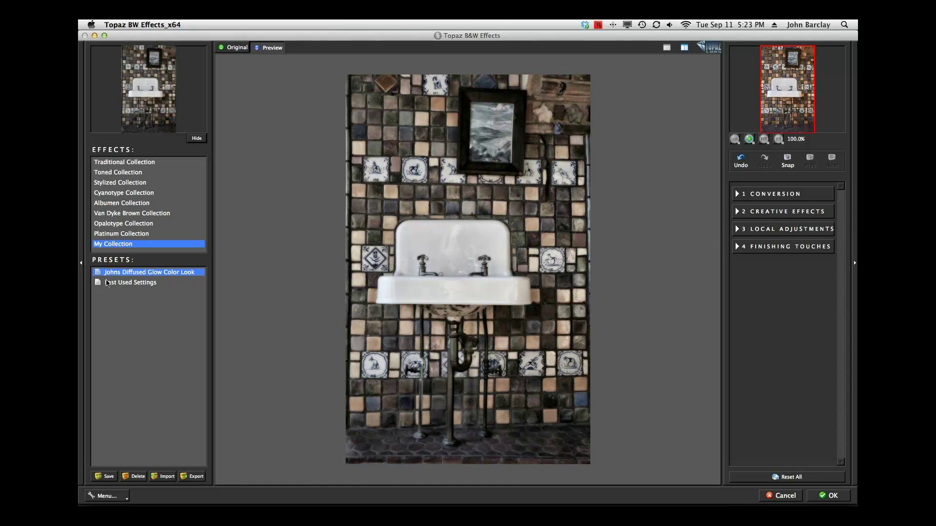
{"action": "left_click", "coordinate": [108, 284]}
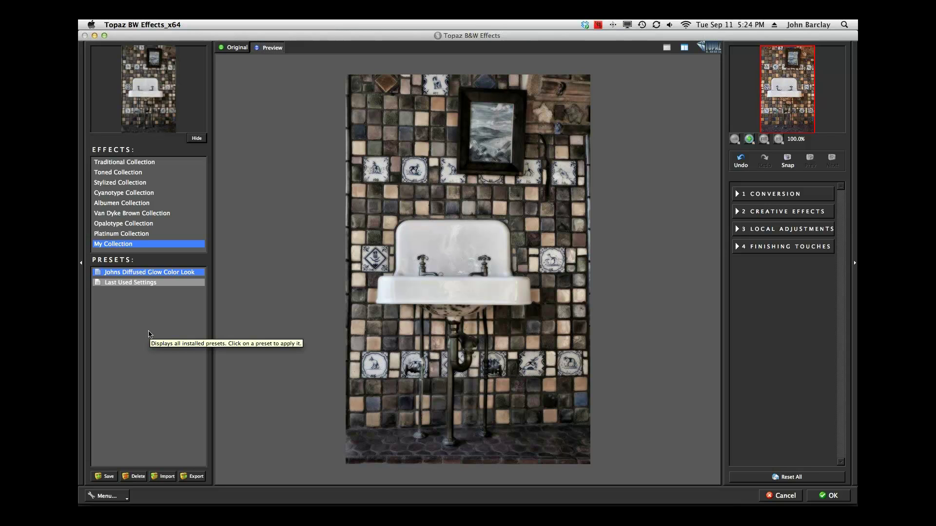
Step: Apply the Classic preset from the Traditional Collection, and set Adaptive Exposure to 0.40 and Regions to 12.85
{"action": "left_click", "coordinate": [125, 163]}
{"action": "left_click", "coordinate": [121, 273]}
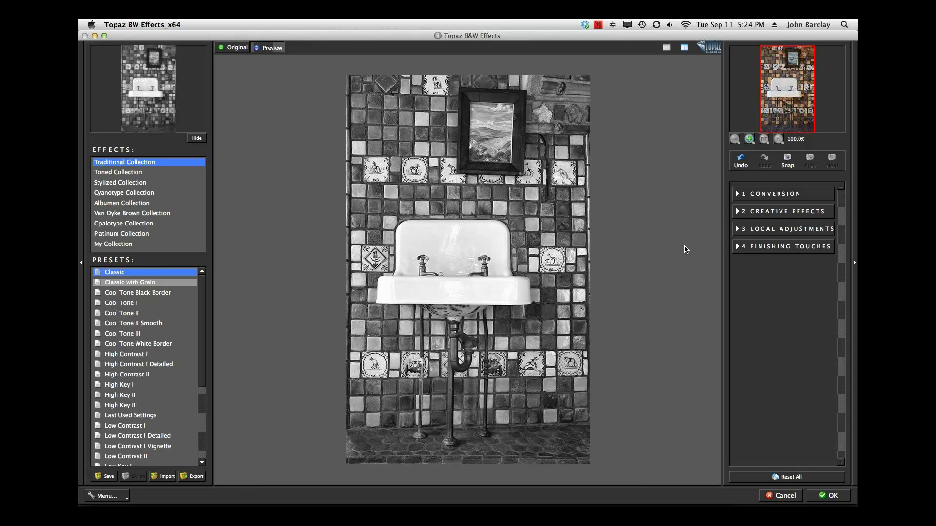
{"action": "left_click", "coordinate": [738, 194]}
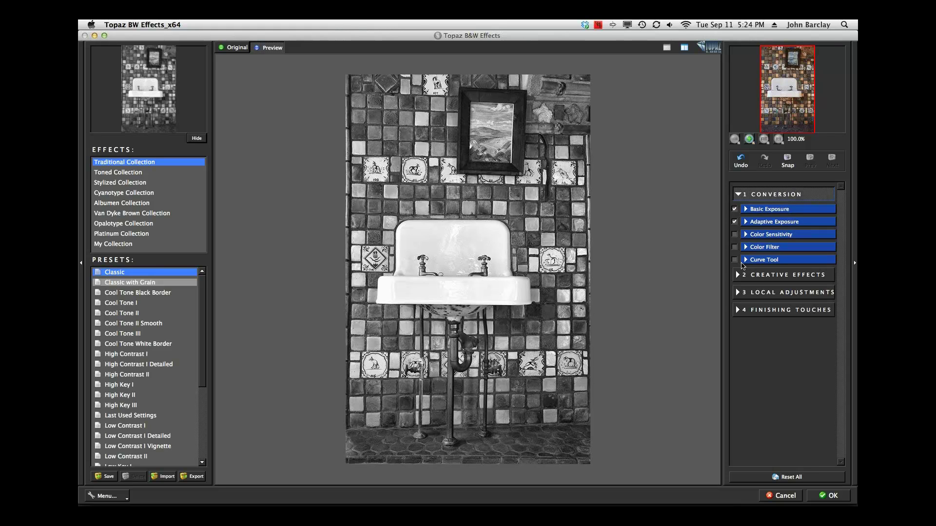
{"action": "left_click", "coordinate": [746, 210]}
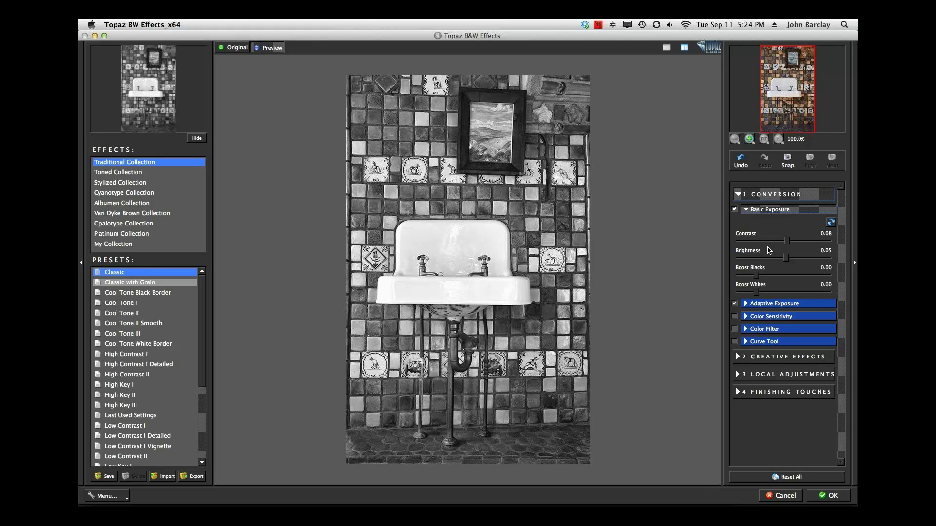
{"action": "left_click", "coordinate": [747, 303]}
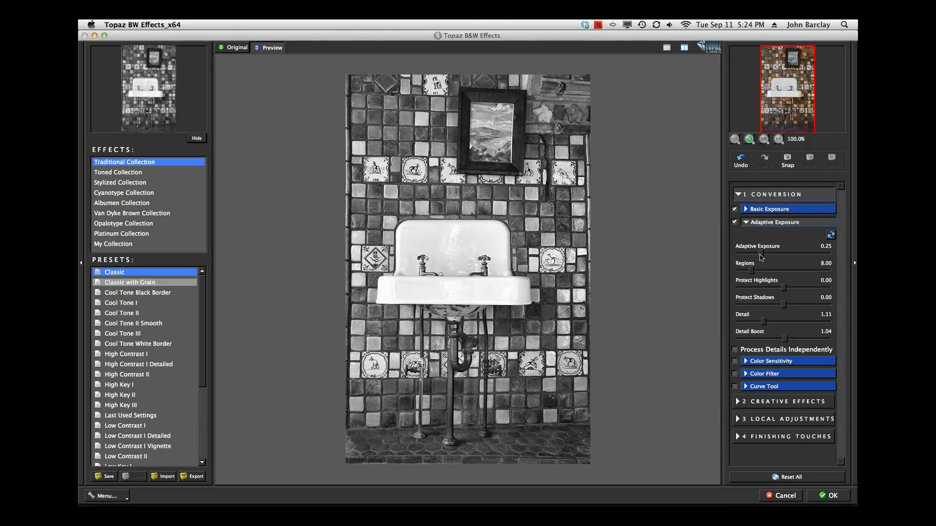
{"action": "mouse_move", "coordinate": [761, 254]}
{"action": "left_mouse_down"}
{"action": "mouse_move", "coordinate": [769, 259]}
{"action": "mouse_move", "coordinate": [761, 272]}
{"action": "left_mouse_up"}
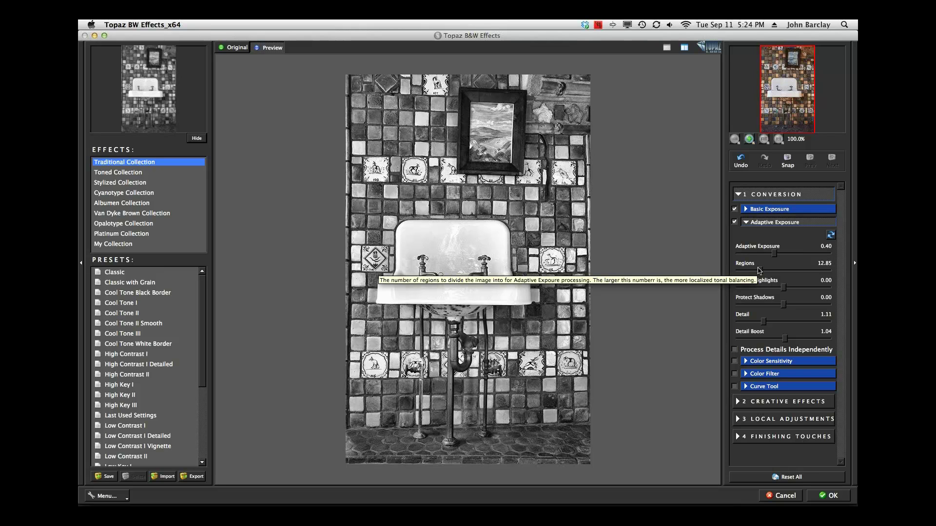
Step: Set the Color Sensitivity of Yellow to 0.26, Green to 0.34 and Cyan to 0.48
{"action": "left_click", "coordinate": [746, 362]}
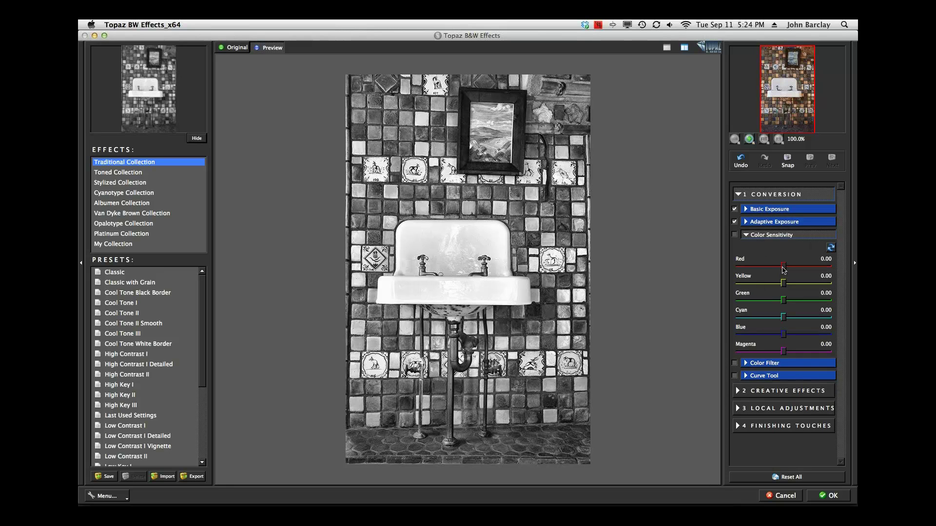
{"action": "left_click_drag", "start_coordinate": [783, 267], "coordinate": [800, 303]}
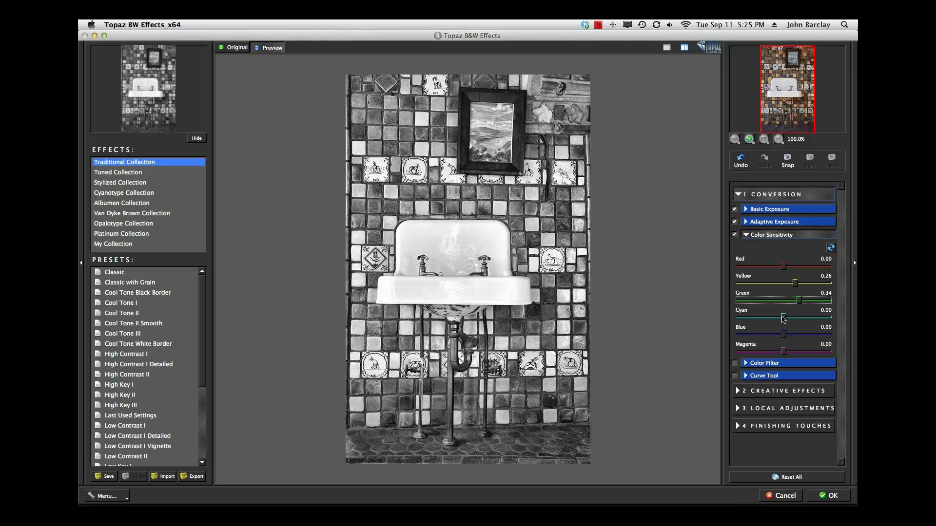
{"action": "left_click_drag", "start_coordinate": [784, 317], "coordinate": [806, 319]}
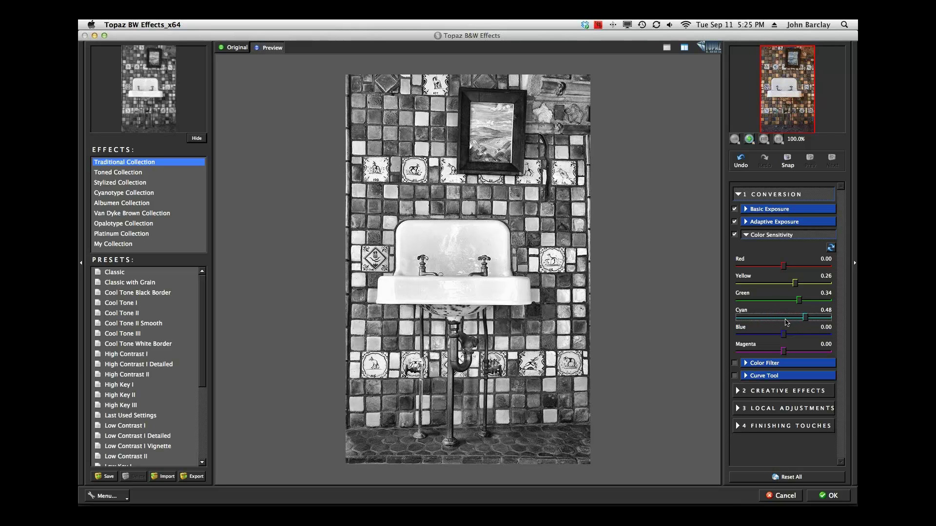
Step: Apply a Color Filter with Strength 0.63 and a purple Hue of about 275
{"action": "left_click", "coordinate": [745, 364]}
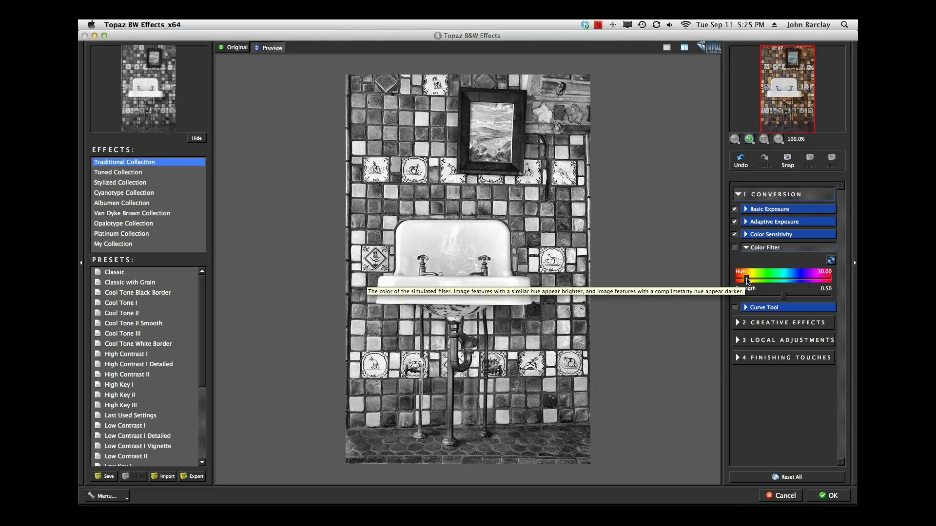
{"action": "left_click_drag", "start_coordinate": [783, 296], "coordinate": [796, 297]}
{"action": "left_click_drag", "start_coordinate": [747, 279], "coordinate": [806, 282]}
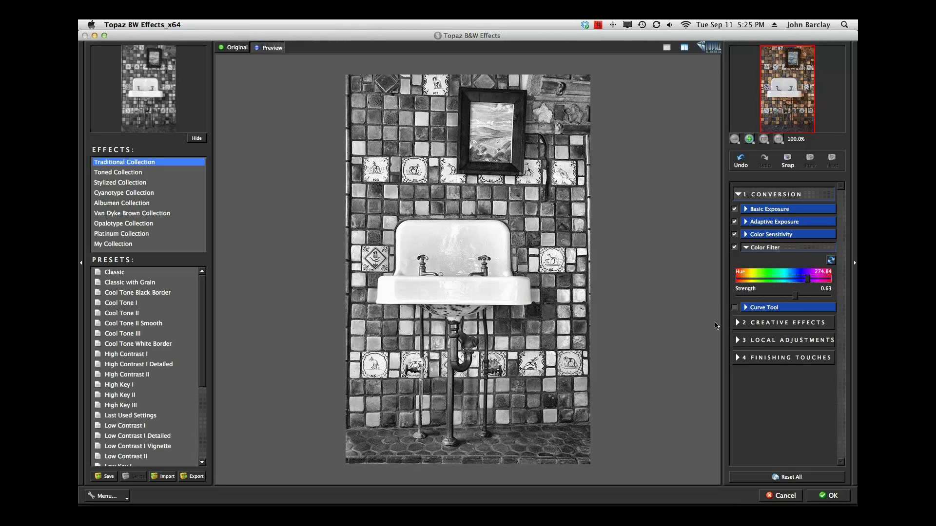
Step: Enable the Diffusion creative effect, compare the image with and without it, set Softness to 0.30 and lower the Diffusion amount
{"action": "left_click", "coordinate": [737, 323]}
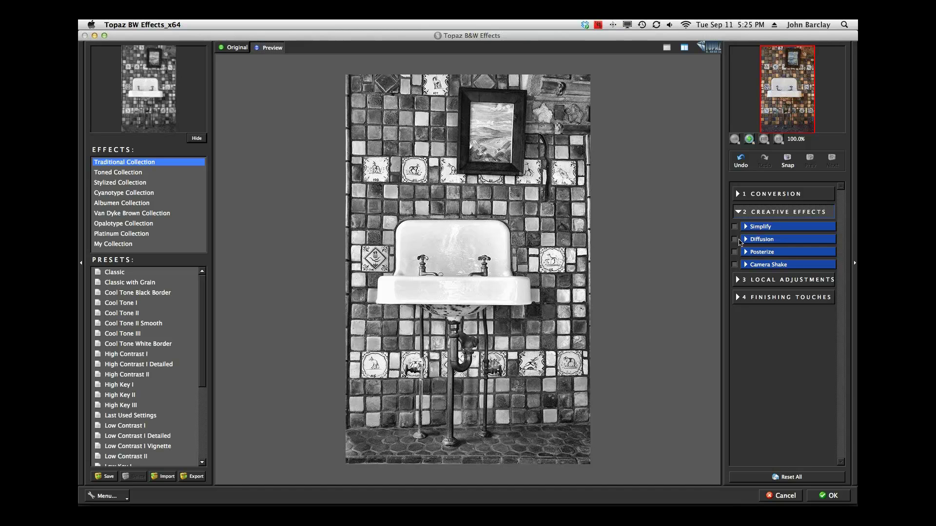
{"action": "left_click", "coordinate": [735, 240]}
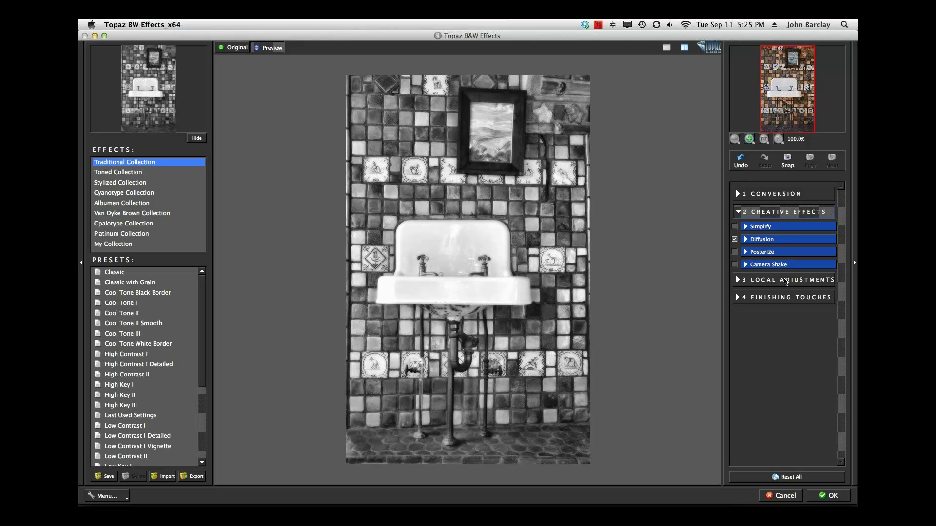
{"action": "left_click", "coordinate": [734, 240]}
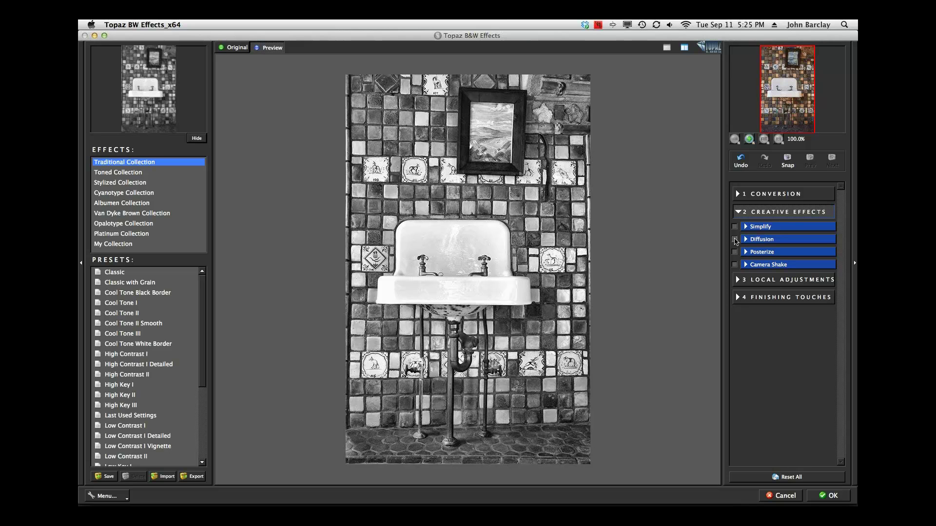
{"action": "left_click", "coordinate": [735, 239]}
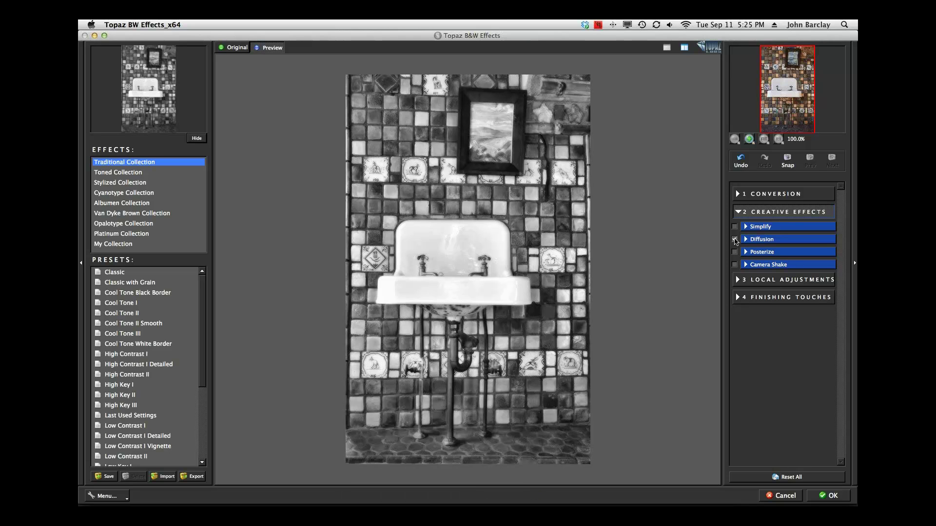
{"action": "left_click", "coordinate": [746, 239]}
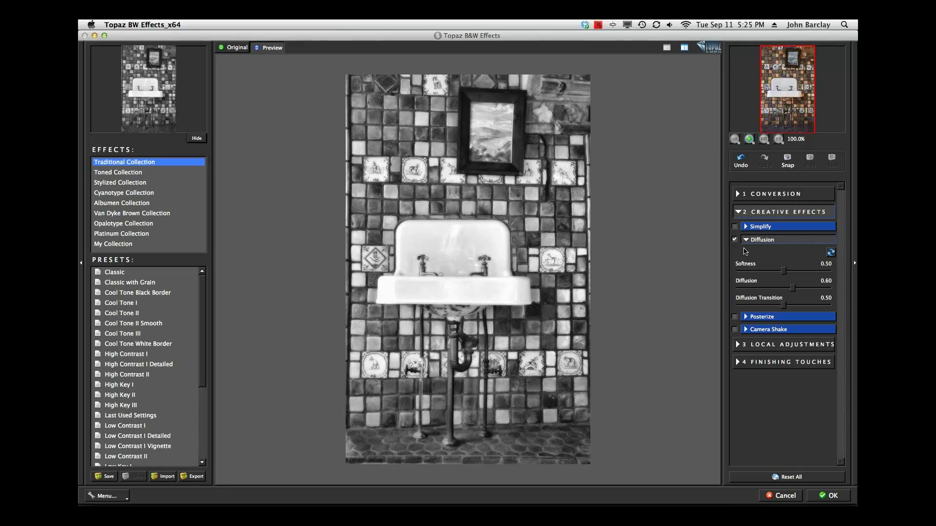
{"action": "left_click", "coordinate": [781, 272]}
{"action": "left_click_drag", "start_coordinate": [781, 272], "coordinate": [766, 273]}
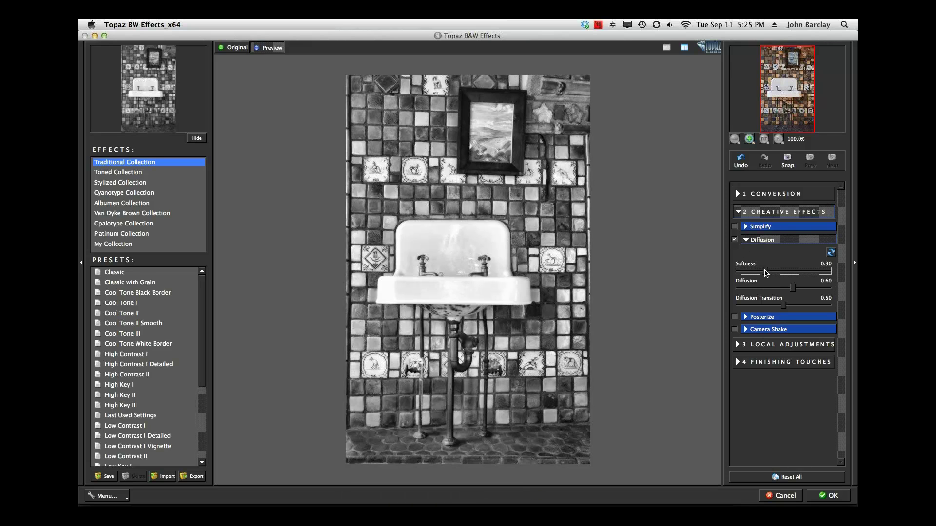
{"action": "left_click_drag", "start_coordinate": [766, 273], "coordinate": [779, 290]}
Step: Look over the Local Adjustments options, and add a Solid White border with Size 0.37 from the Finishing Touches
{"action": "left_click", "coordinate": [740, 346]}
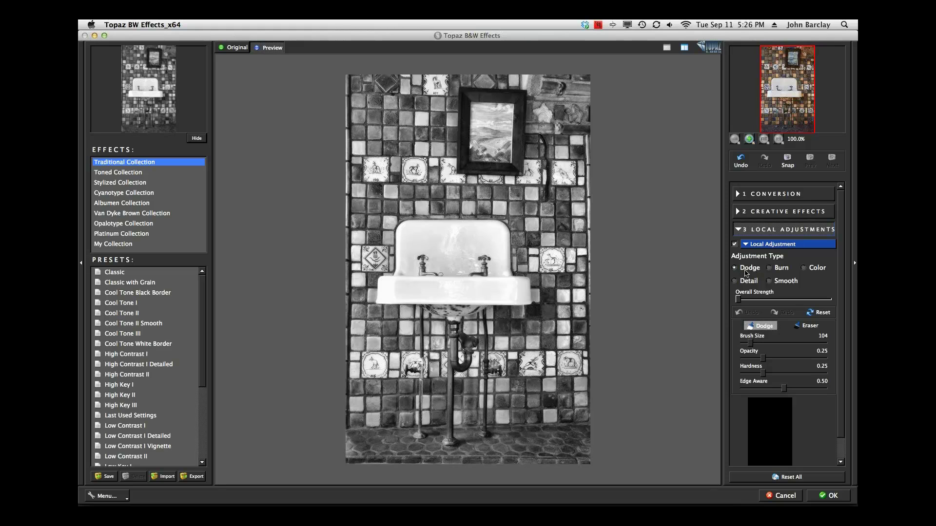
{"action": "left_click", "coordinate": [738, 230]}
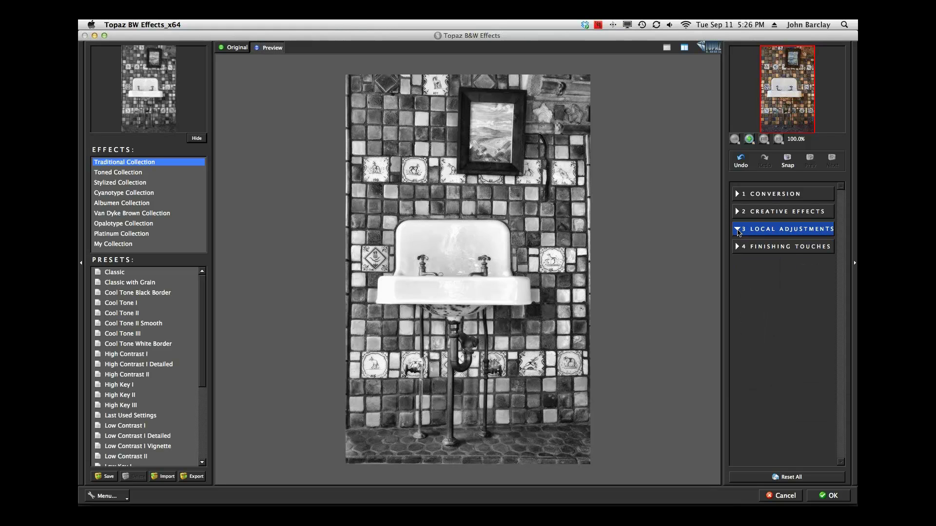
{"action": "left_click", "coordinate": [739, 248]}
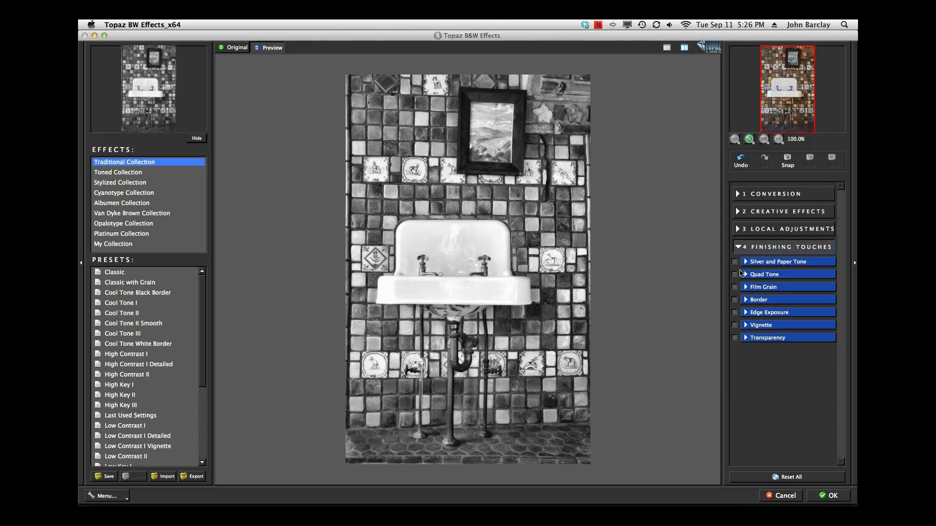
{"action": "left_click", "coordinate": [735, 300]}
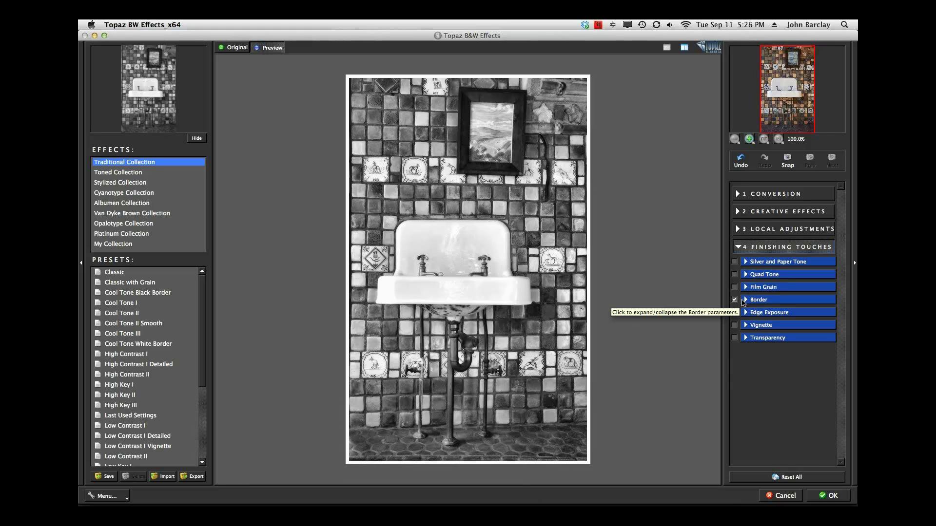
{"action": "left_click", "coordinate": [746, 300]}
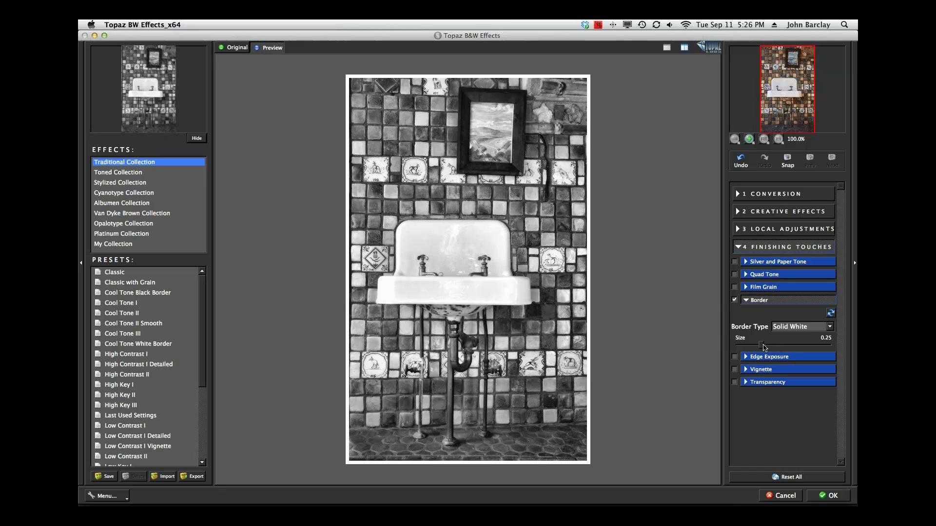
{"action": "mouse_move", "coordinate": [761, 345]}
{"action": "left_mouse_down"}
{"action": "mouse_move", "coordinate": [782, 347]}
{"action": "mouse_move", "coordinate": [771, 345]}
{"action": "left_mouse_up"}
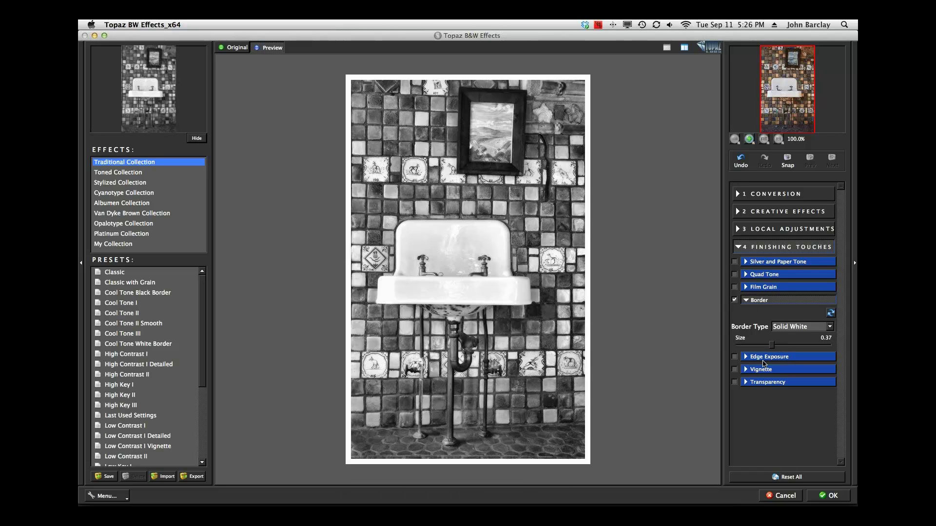
Step: Enable Transparency and set Overall Transparency to 1.00 to bring back the original image colour
{"action": "left_click", "coordinate": [734, 382]}
{"action": "left_click", "coordinate": [747, 383]}
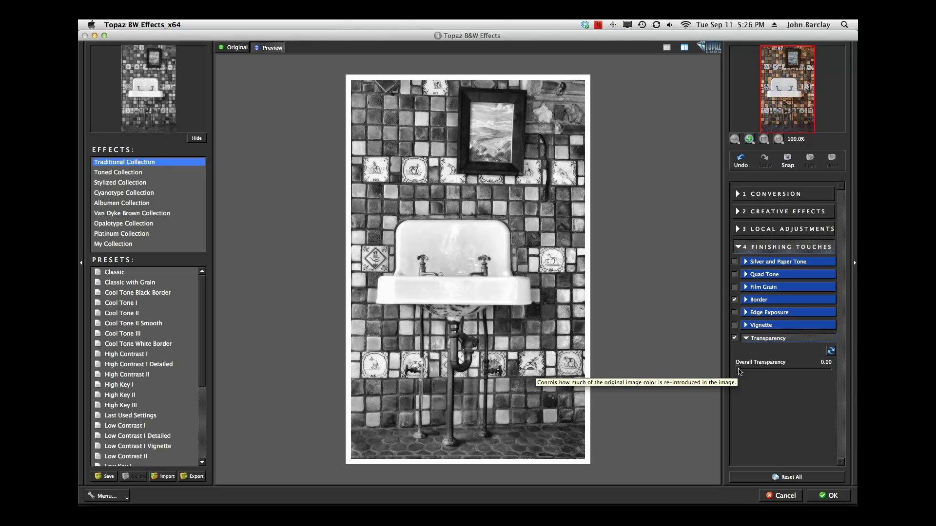
{"action": "left_click_drag", "start_coordinate": [739, 371], "coordinate": [832, 373]}
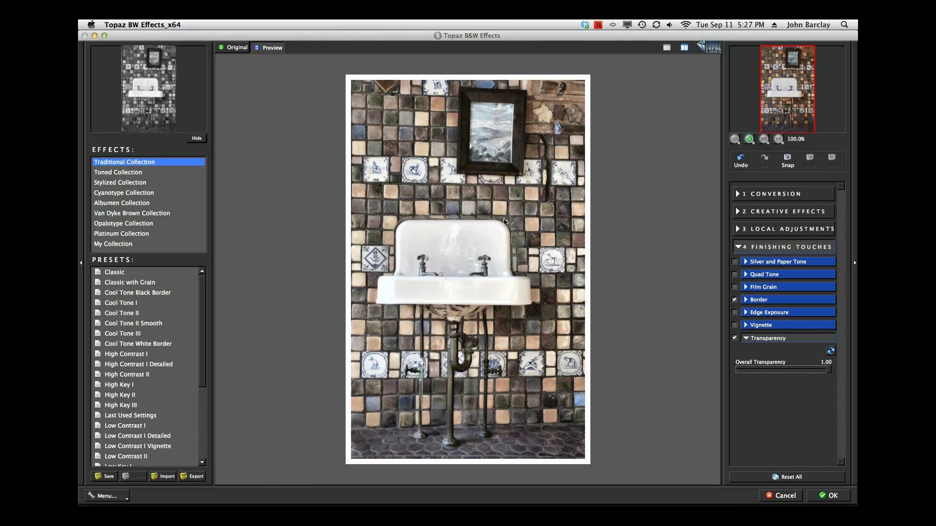
Step: View the Curve Tool in the Conversion settings, accept the BW Effects result and return the finished image to Photoshop
{"action": "left_click", "coordinate": [739, 196]}
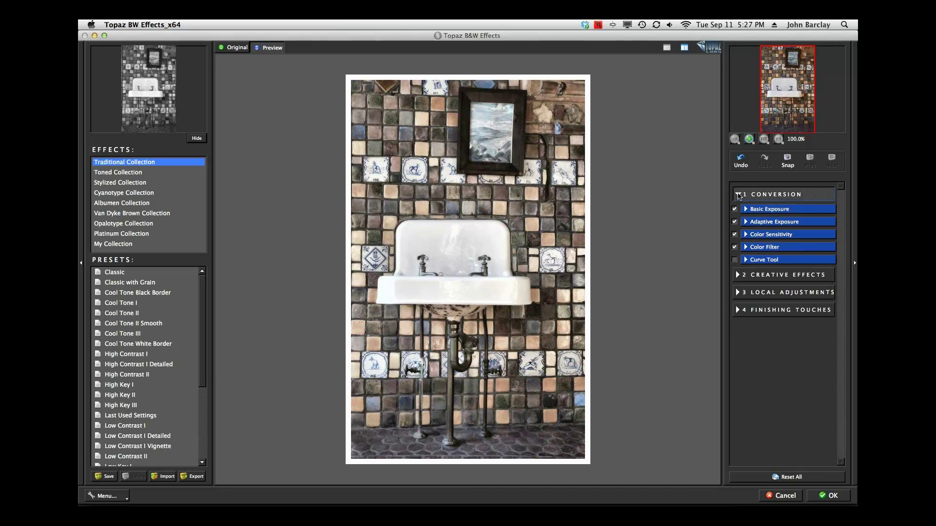
{"action": "left_click", "coordinate": [747, 260]}
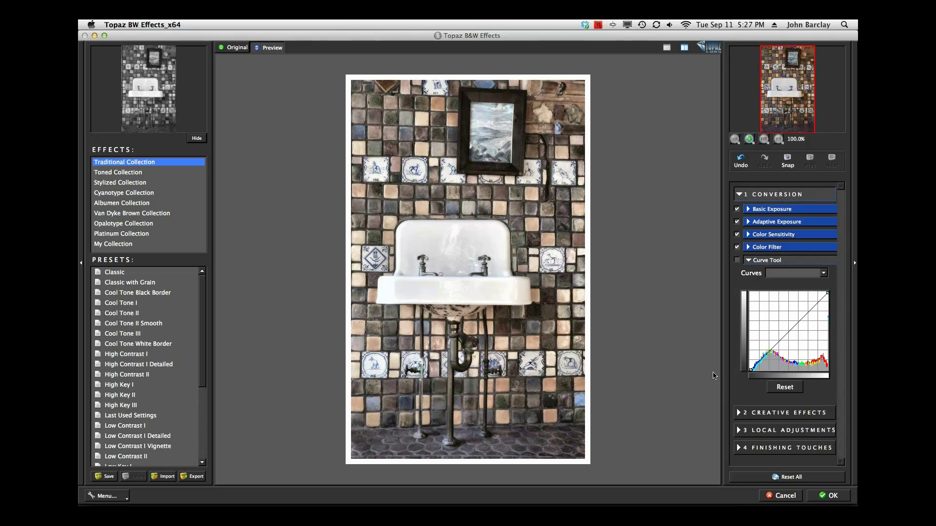
{"action": "left_click", "coordinate": [824, 496]}
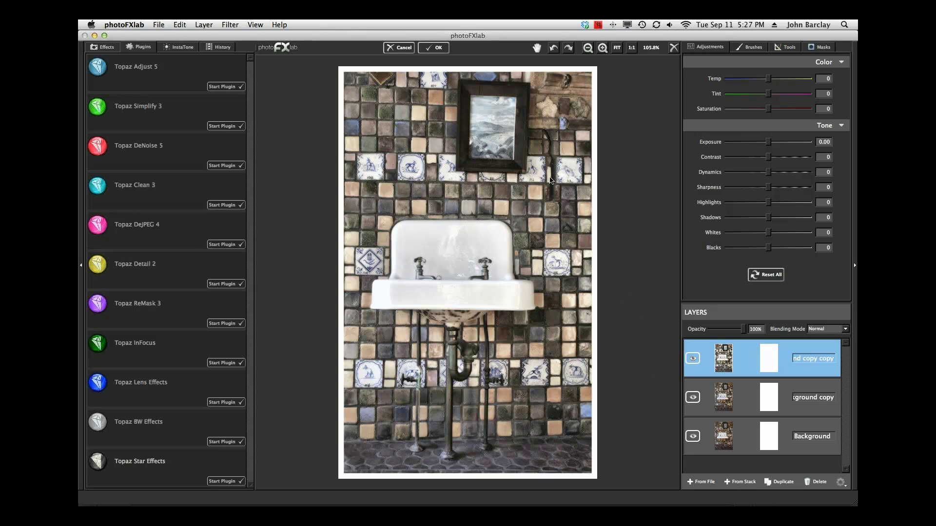
{"action": "left_click", "coordinate": [435, 48]}
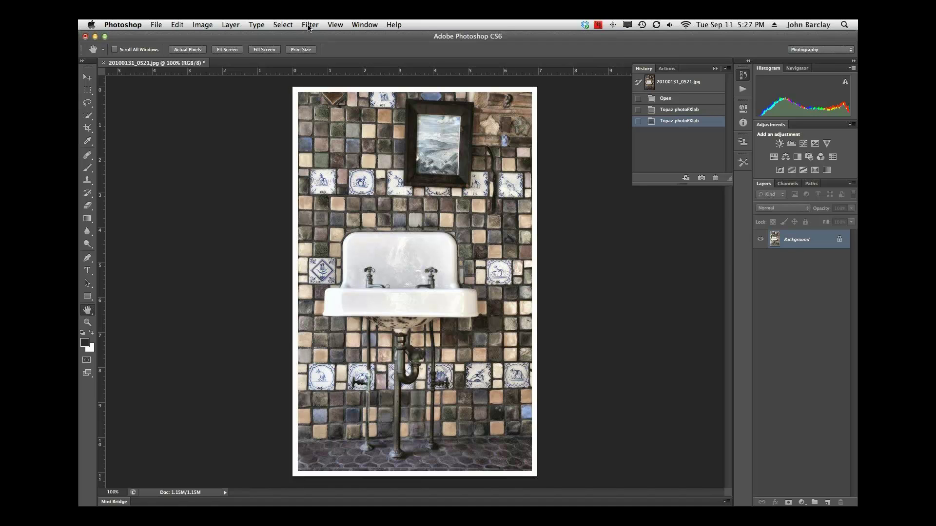
Step: Apply Smart Sharpen to the sink photo with a reduced Amount, a Radius of 0.4 px and Gaussian Blur removal
{"action": "left_click", "coordinate": [308, 26]}
{"action": "mouse_move", "coordinate": [341, 185]}
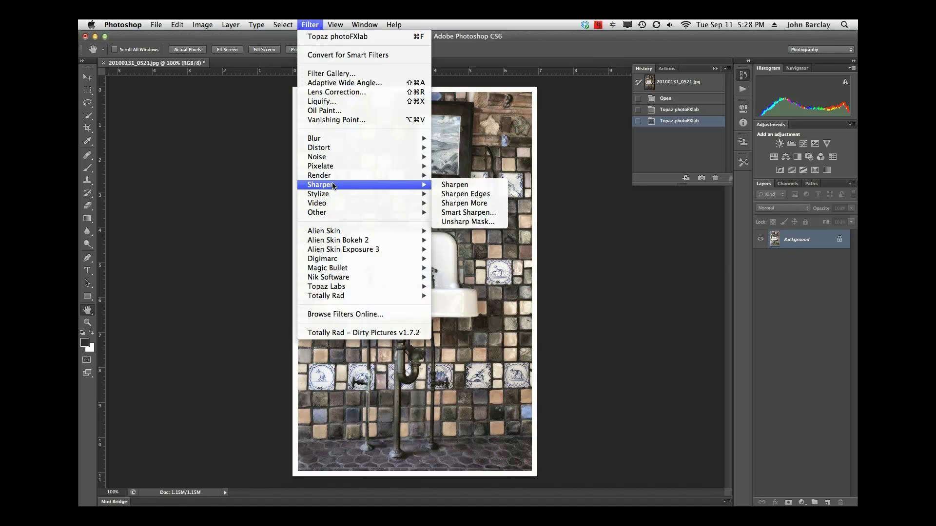
{"action": "left_click", "coordinate": [464, 213]}
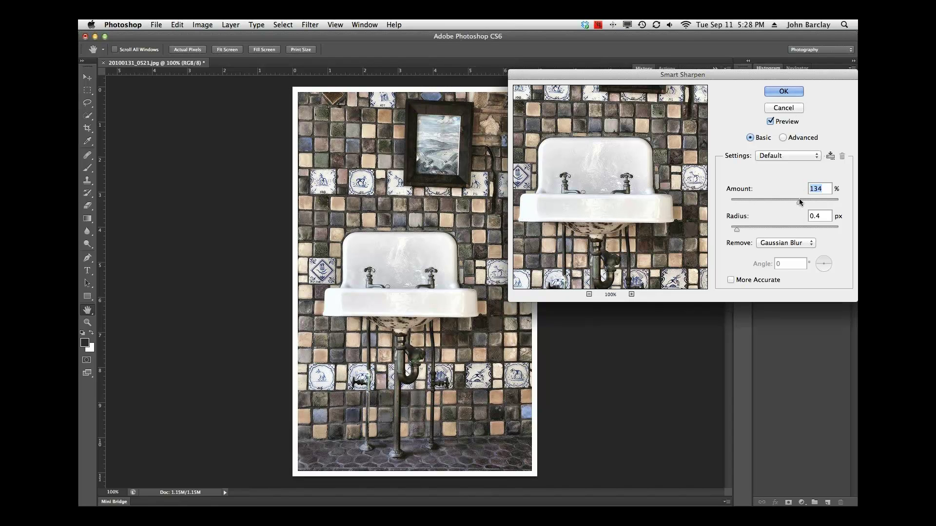
{"action": "left_click_drag", "start_coordinate": [800, 201], "coordinate": [788, 205]}
{"action": "left_click", "coordinate": [783, 93]}
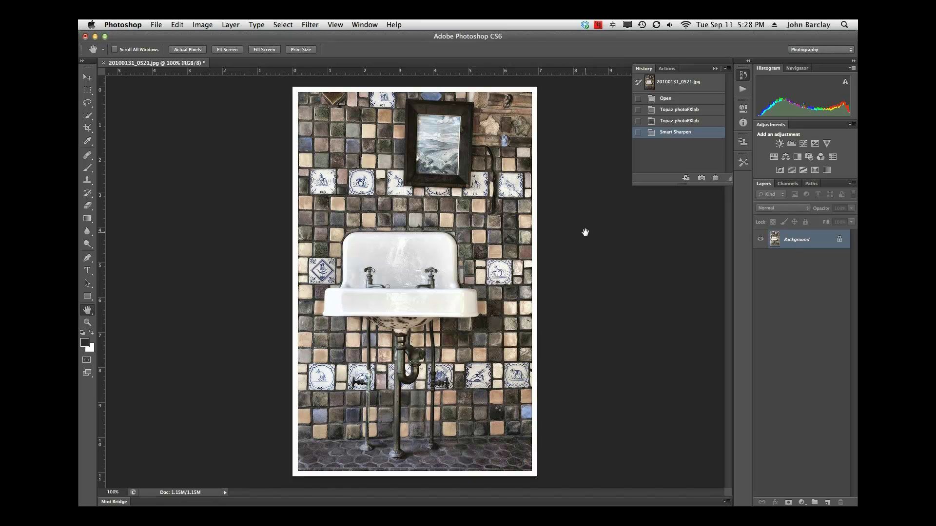
Step: Close the sink photo without saving it and switch to Adobe Bridge CS6
{"action": "key", "text": "super+s"}
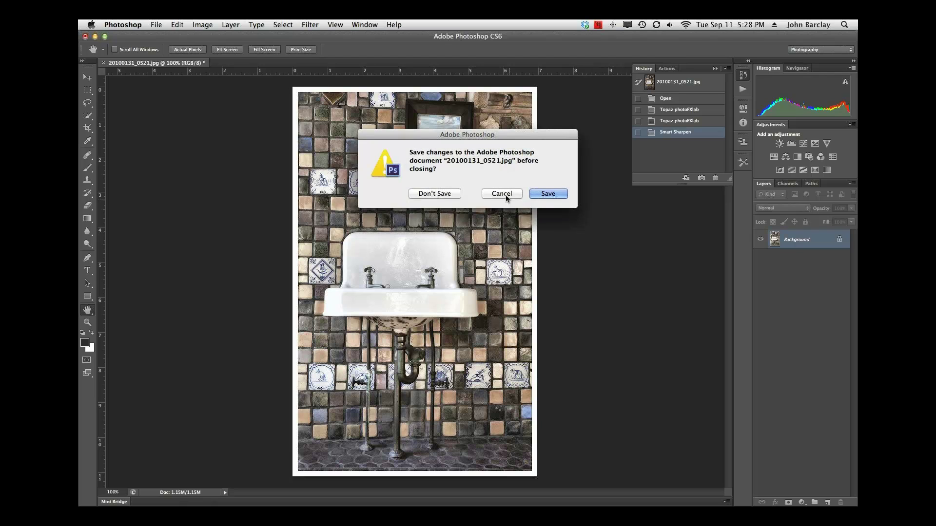
{"action": "left_click", "coordinate": [429, 195]}
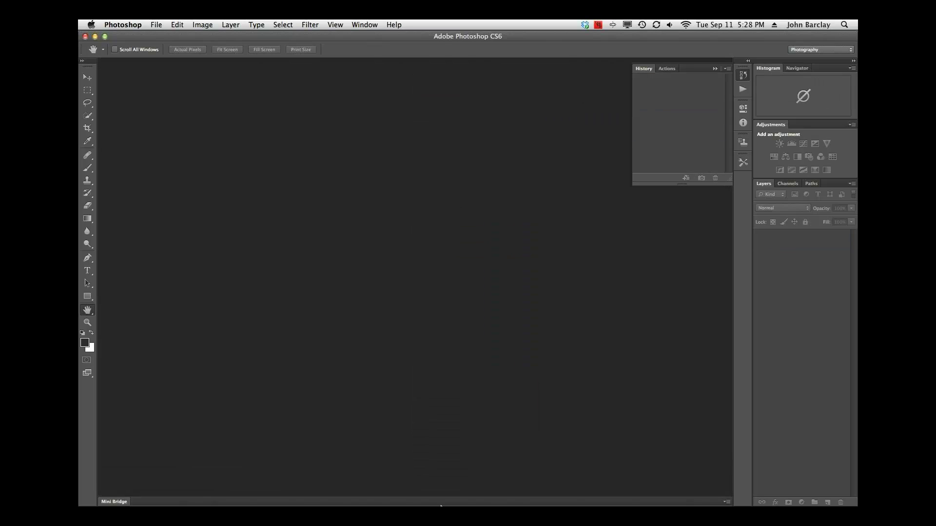
{"action": "mouse_move", "coordinate": [434, 482]}
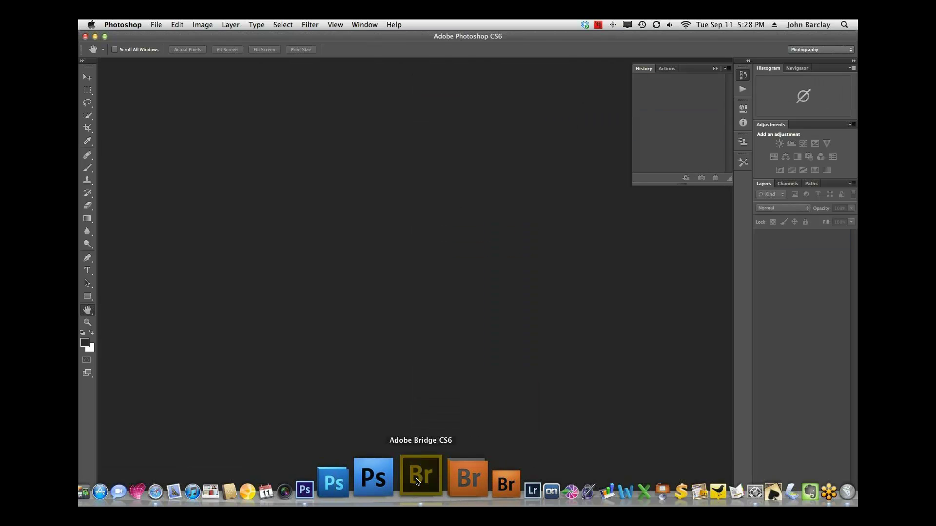
{"action": "left_click", "coordinate": [417, 482]}
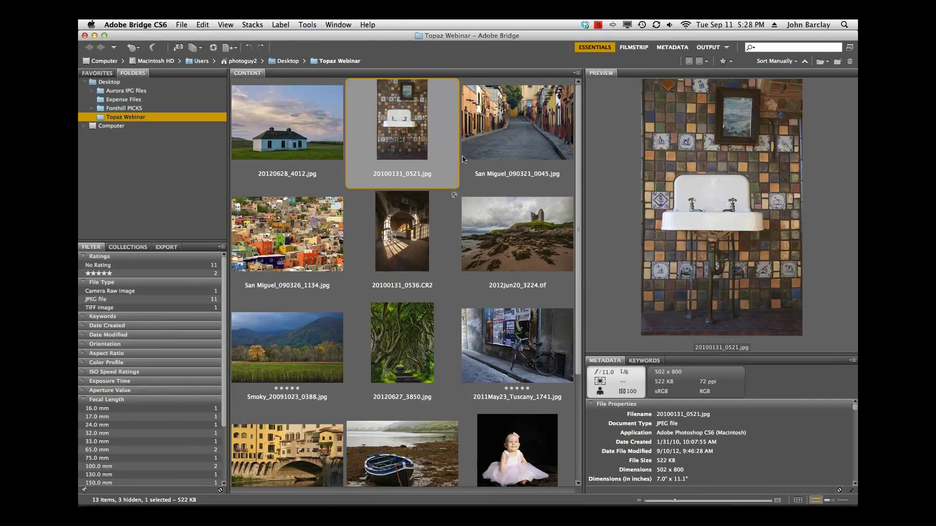
Step: Open San Miguel_090321_0045.jpg from Bridge in Photoshop and start the Topaz Simplify 4 filter on it
{"action": "left_click", "coordinate": [488, 137]}
{"action": "double_click", "coordinate": [505, 120]}
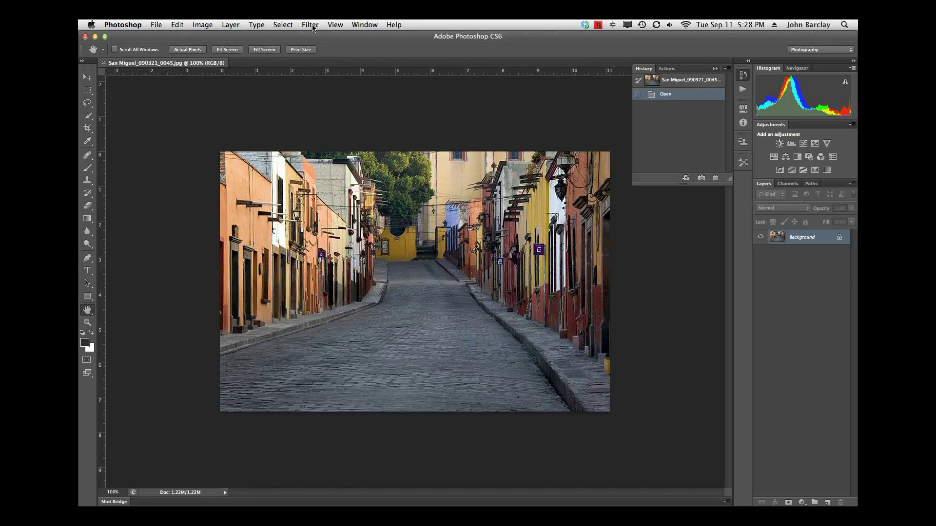
{"action": "left_click", "coordinate": [311, 26]}
{"action": "mouse_move", "coordinate": [414, 287]}
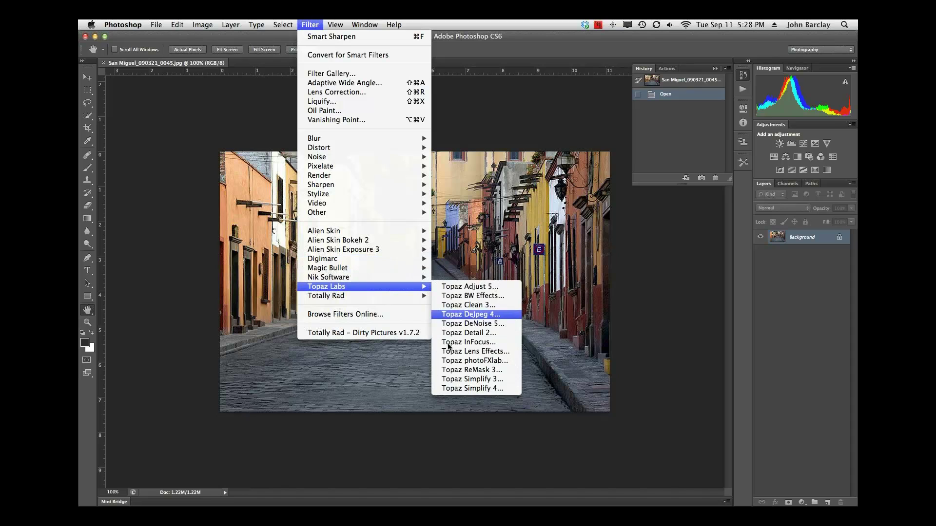
{"action": "left_click", "coordinate": [468, 389]}
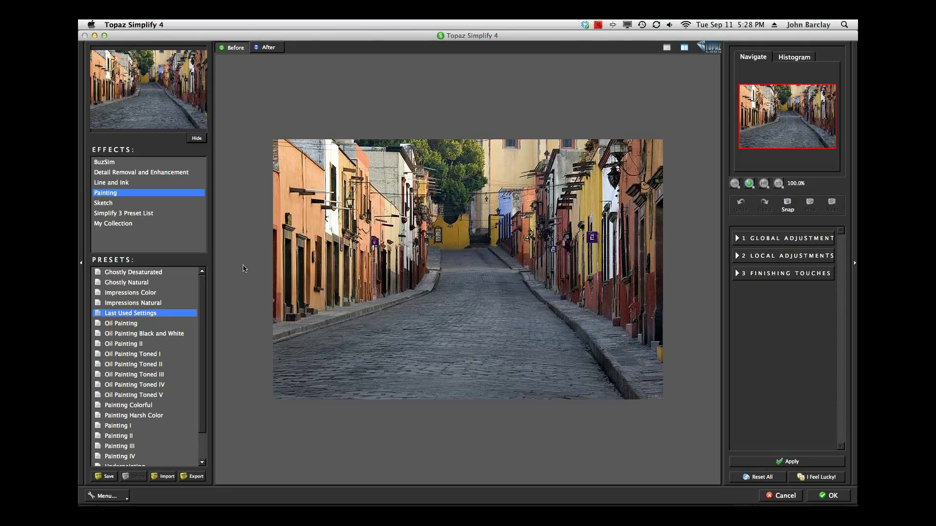
Step: Look over the Painting presets and the global Adjust settings, and apply the Oil Painting preset
{"action": "mouse_move", "coordinate": [157, 294]}
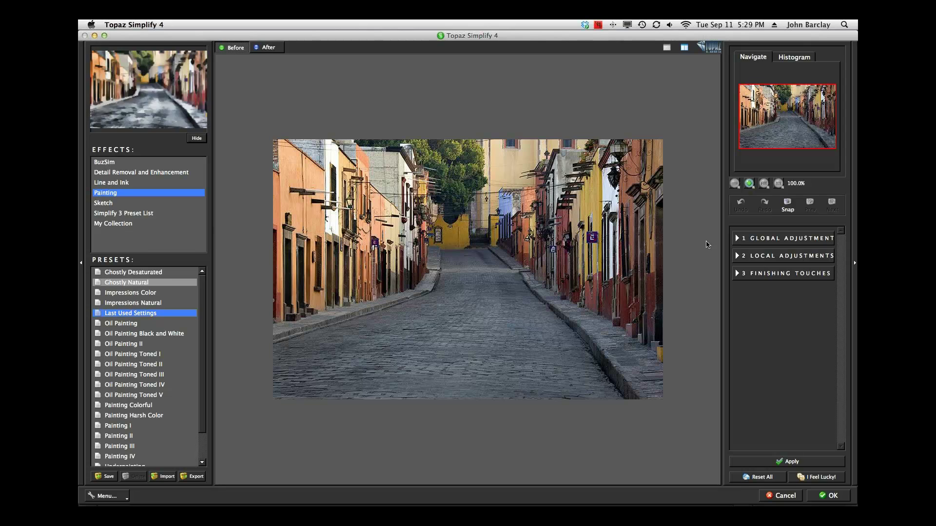
{"action": "left_click", "coordinate": [739, 239]}
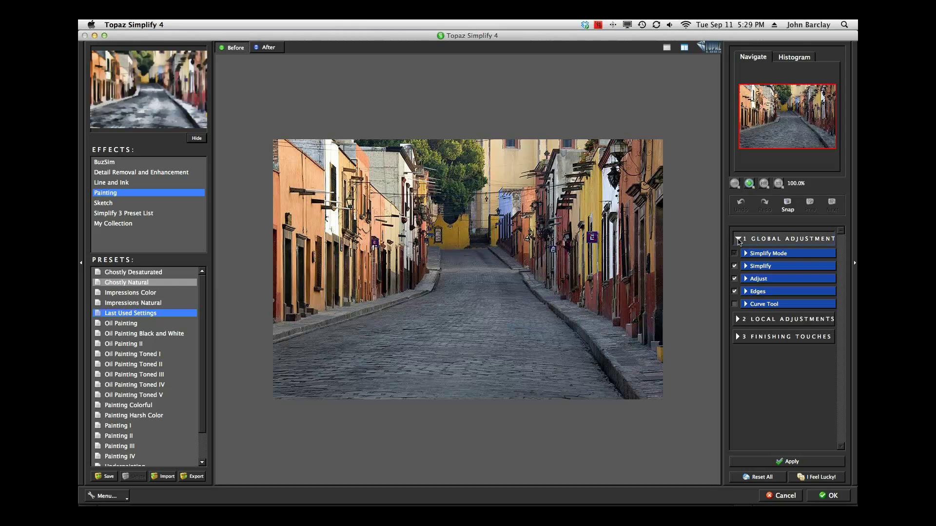
{"action": "left_click", "coordinate": [745, 280]}
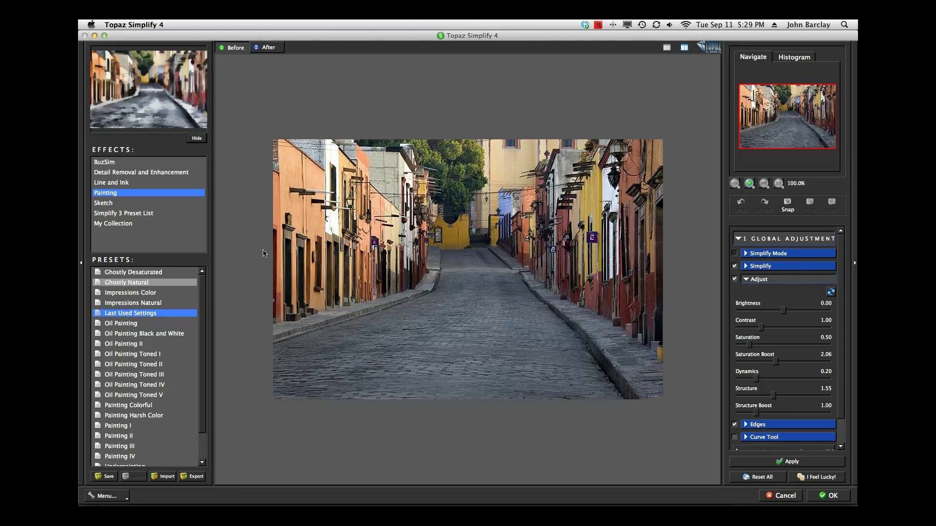
{"action": "left_click", "coordinate": [120, 324]}
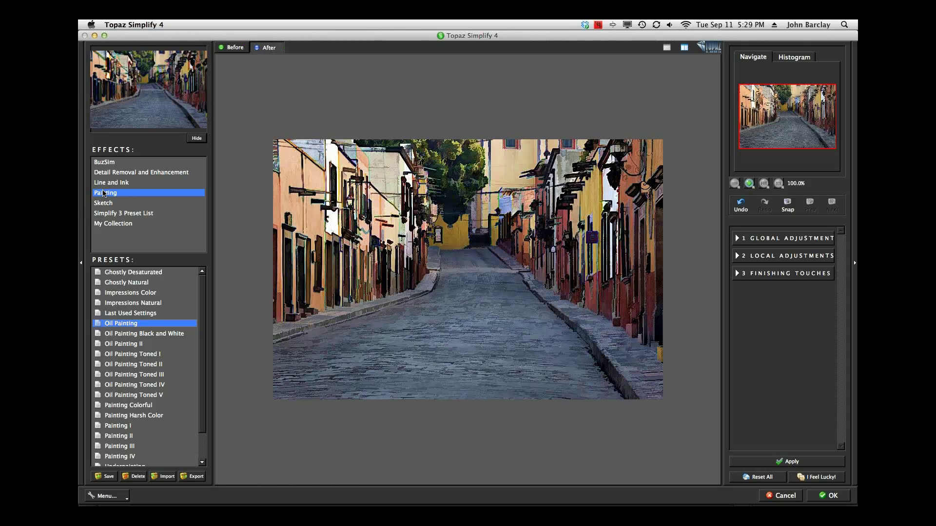
Step: In the global Simplify settings, set Simplify Size to 0.30 and keep Feature Boost at 2
{"action": "left_click", "coordinate": [739, 240]}
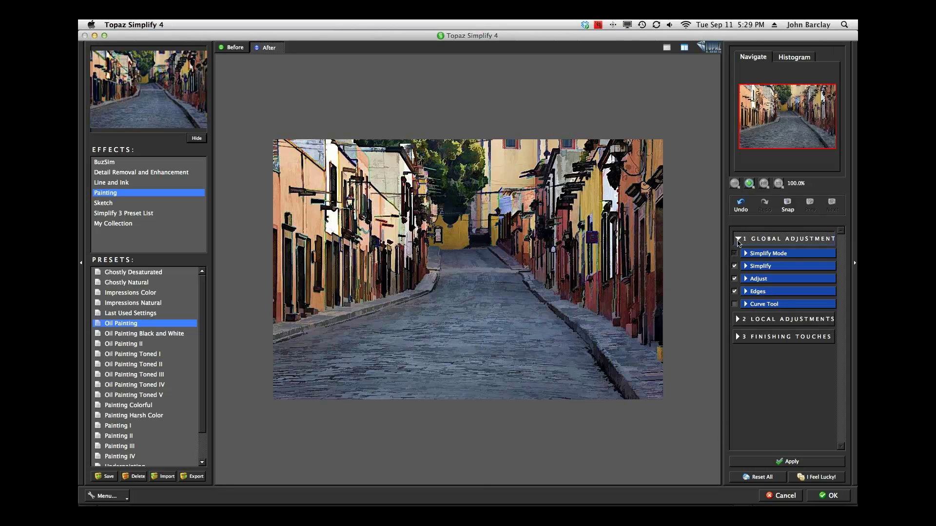
{"action": "left_click", "coordinate": [746, 267]}
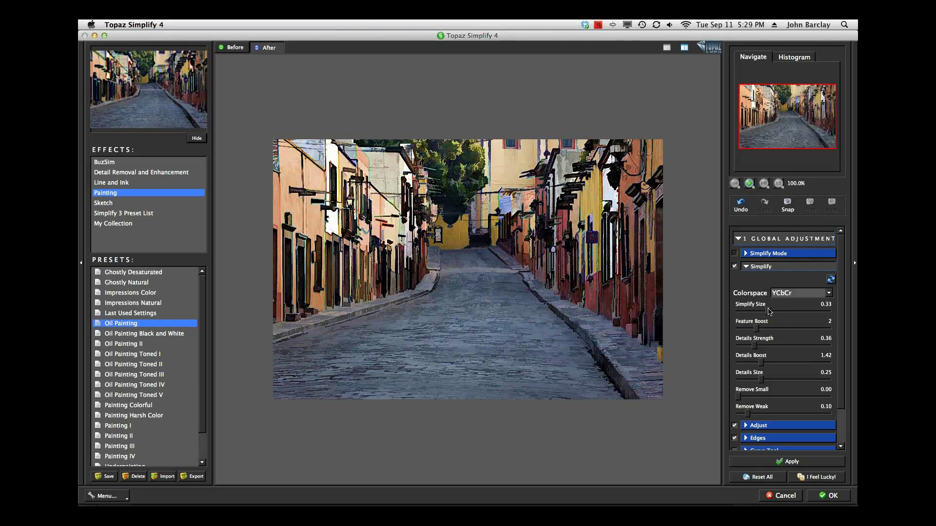
{"action": "left_click_drag", "start_coordinate": [769, 312], "coordinate": [782, 314]}
{"action": "left_click_drag", "start_coordinate": [782, 314], "coordinate": [766, 312]}
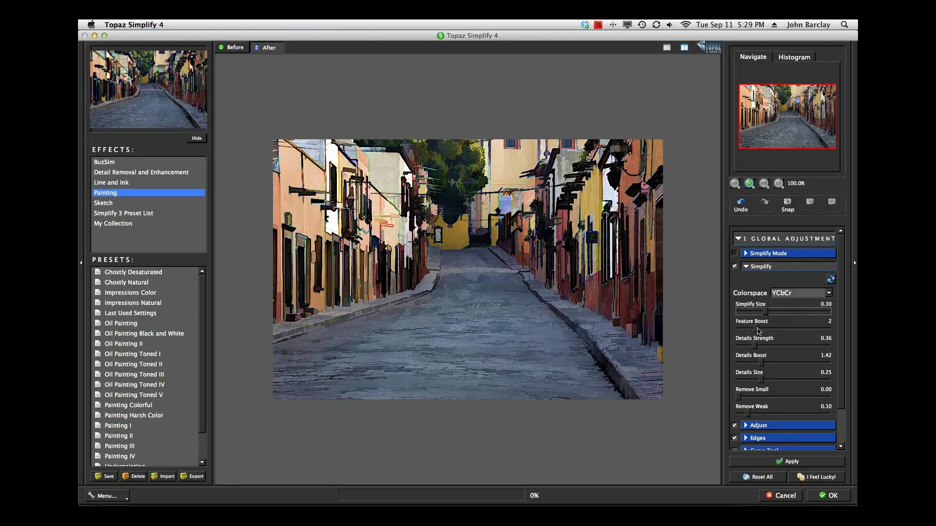
{"action": "mouse_move", "coordinate": [758, 331]}
{"action": "left_mouse_down"}
{"action": "mouse_move", "coordinate": [779, 334]}
{"action": "mouse_move", "coordinate": [761, 331]}
{"action": "left_mouse_up"}
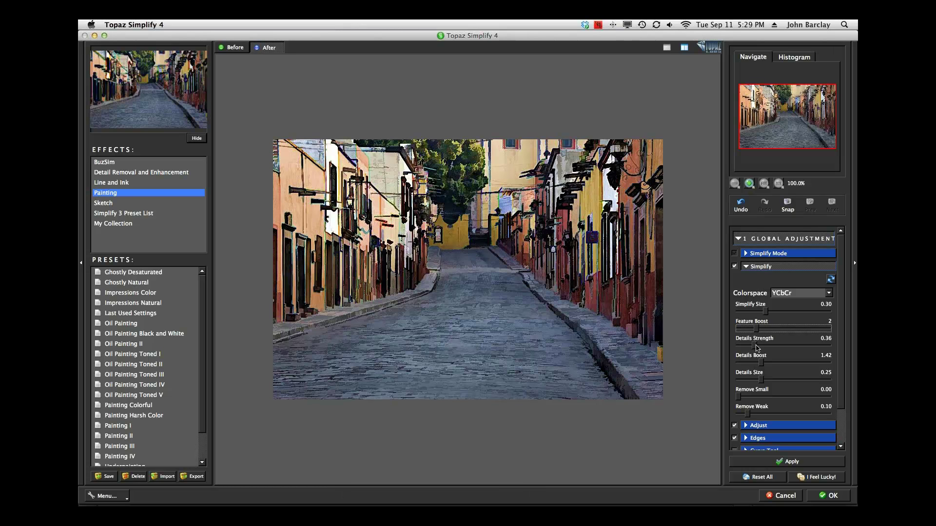
Step: Increase Details Strength to 1.17 and Details Boost to 1.80 in the Simplify settings
{"action": "left_click_drag", "start_coordinate": [757, 348], "coordinate": [775, 348]}
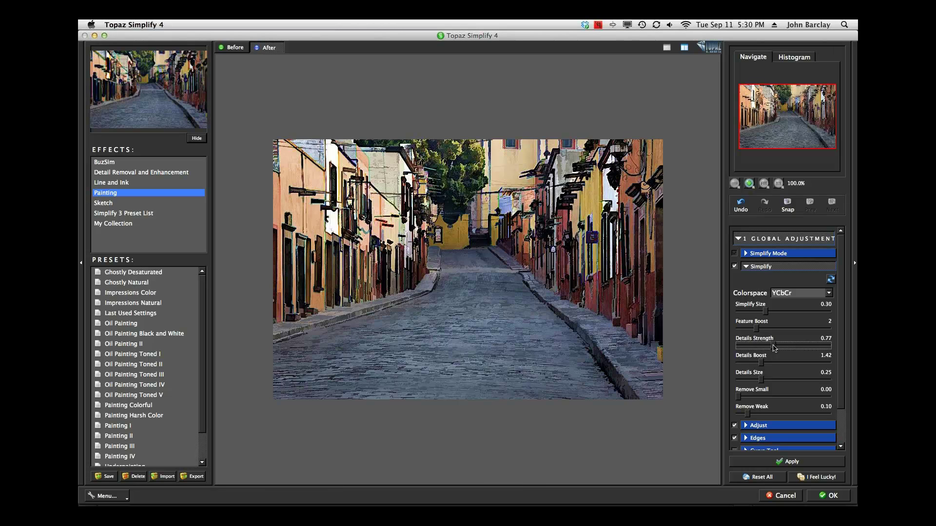
{"action": "left_click_drag", "start_coordinate": [775, 348], "coordinate": [790, 348]}
{"action": "left_click_drag", "start_coordinate": [760, 361], "coordinate": [765, 363]}
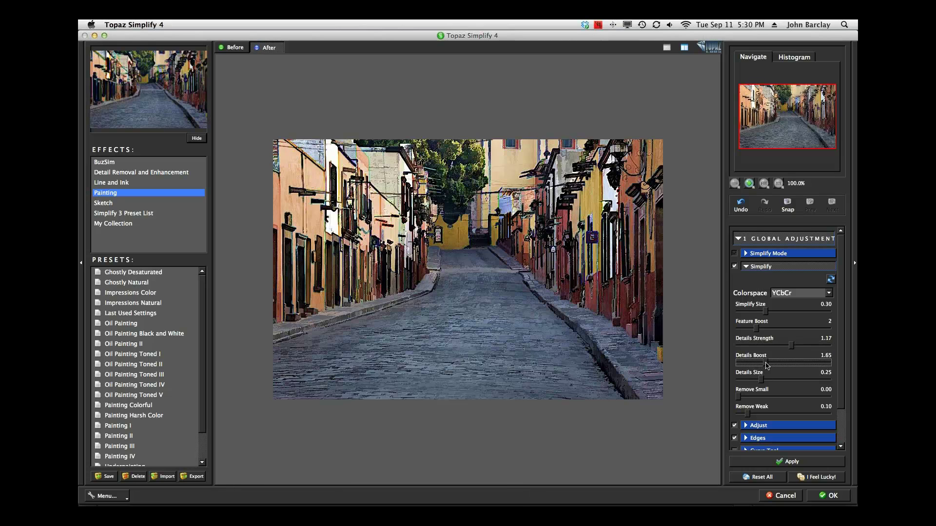
{"action": "left_click", "coordinate": [767, 365]}
Step: In the Adjust settings, try Brightness at 0.05 and Dynamics at 0.24, and return both to 0.00
{"action": "scroll", "coordinate": [842, 276], "scroll_direction": "down", "scroll_amount": 2}
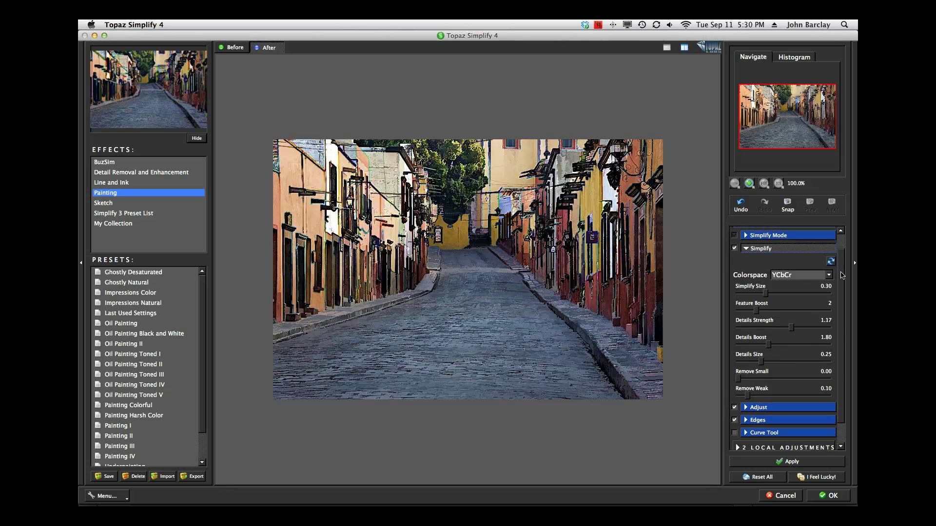
{"action": "left_click", "coordinate": [745, 385]}
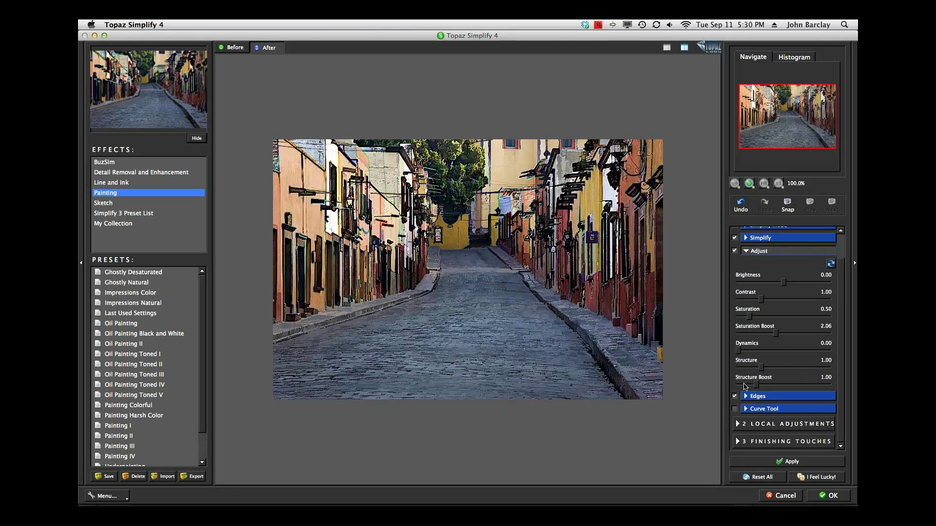
{"action": "left_click", "coordinate": [783, 284]}
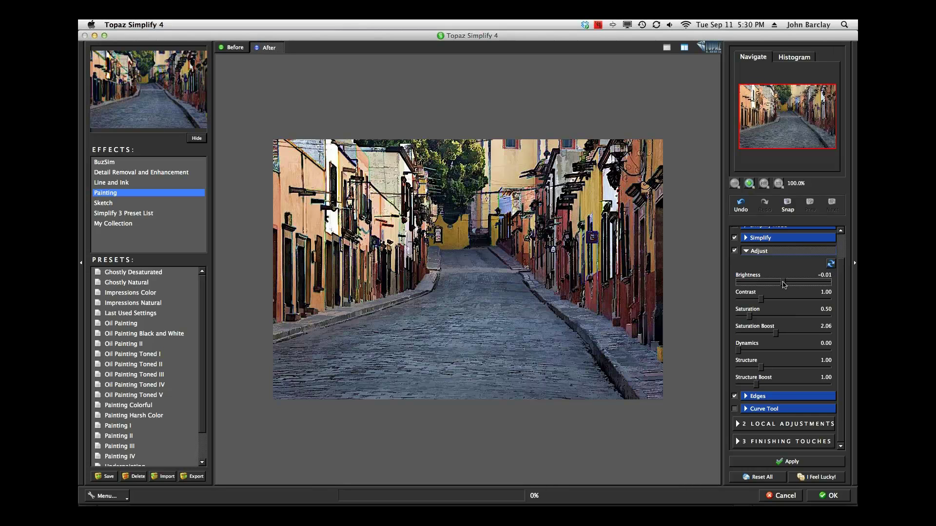
{"action": "left_click_drag", "start_coordinate": [783, 283], "coordinate": [785, 283]}
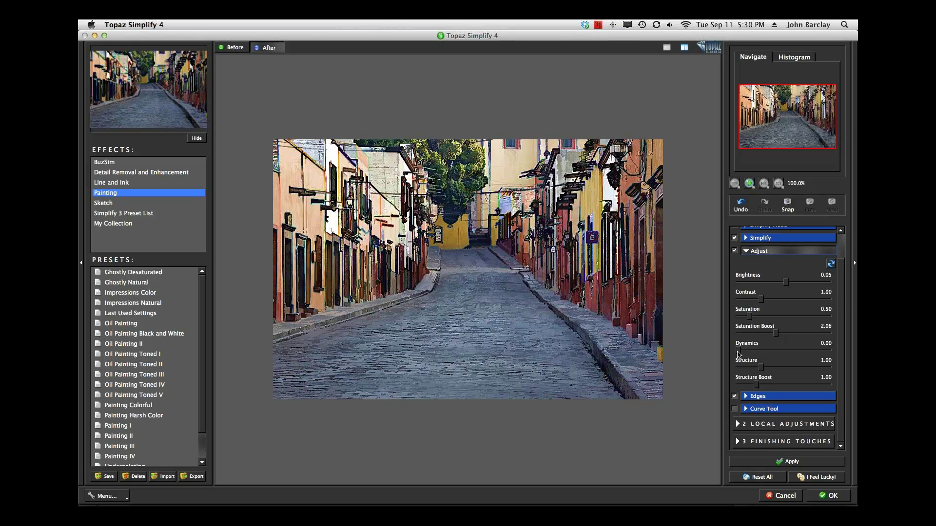
{"action": "left_click_drag", "start_coordinate": [738, 354], "coordinate": [760, 354]}
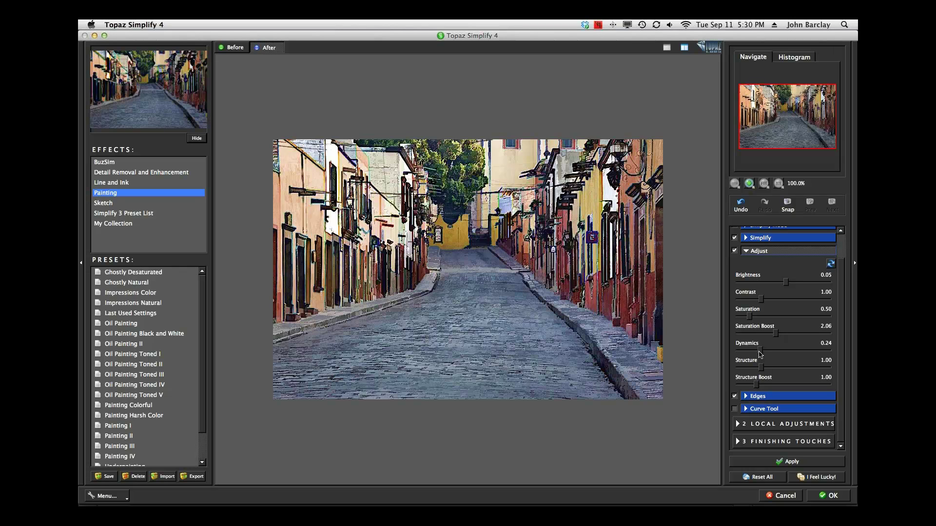
{"action": "left_click_drag", "start_coordinate": [761, 354], "coordinate": [738, 354]}
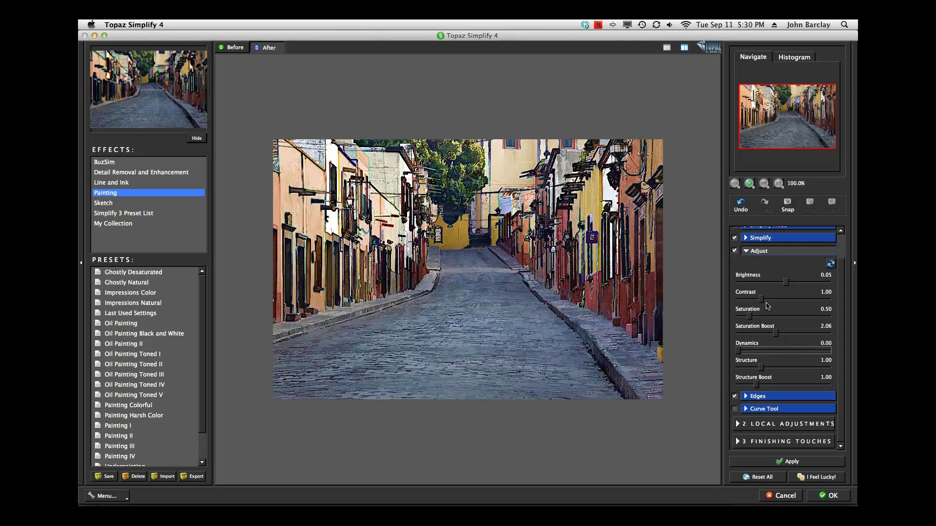
{"action": "left_click_drag", "start_coordinate": [787, 286], "coordinate": [783, 285]}
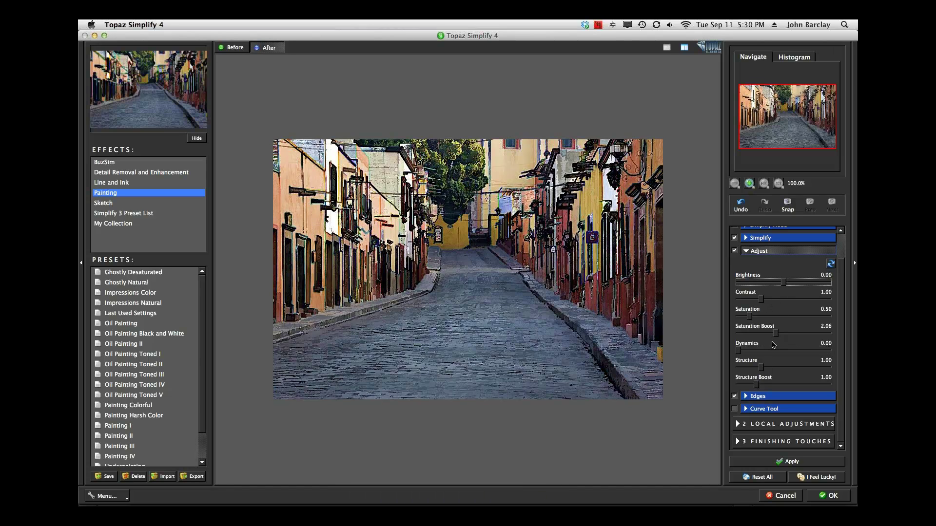
Step: Set Structure to 1.53 and Structure Boost to 1.04 in the Adjust settings
{"action": "left_click_drag", "start_coordinate": [763, 372], "coordinate": [773, 371]}
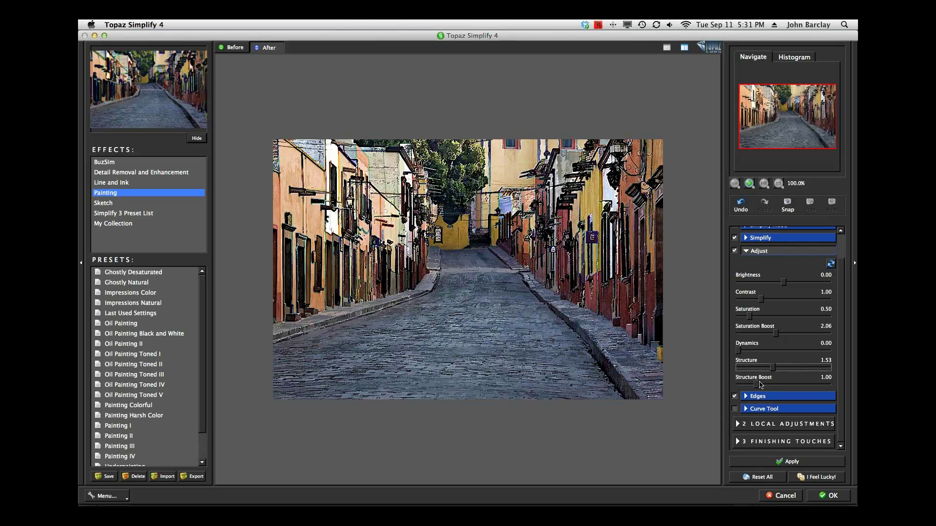
{"action": "left_click_drag", "start_coordinate": [756, 386], "coordinate": [764, 388]}
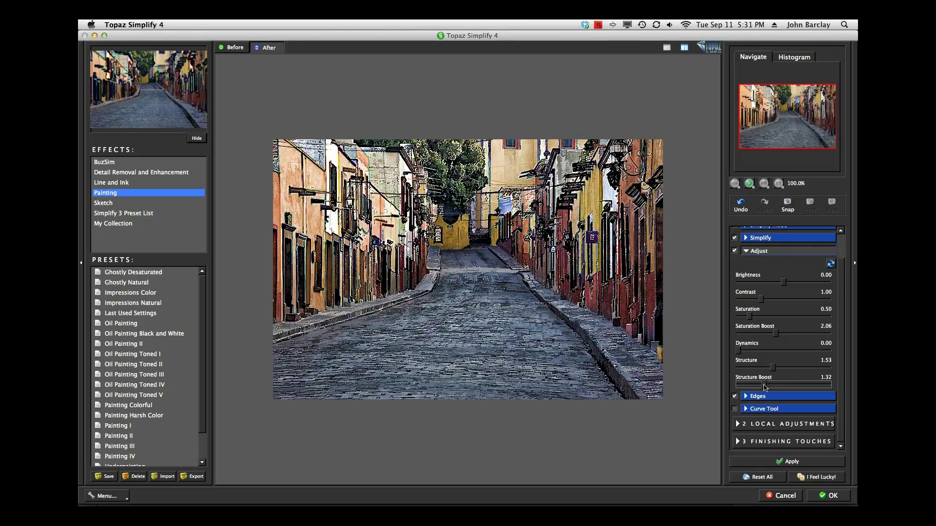
{"action": "left_click_drag", "start_coordinate": [764, 387], "coordinate": [759, 386]}
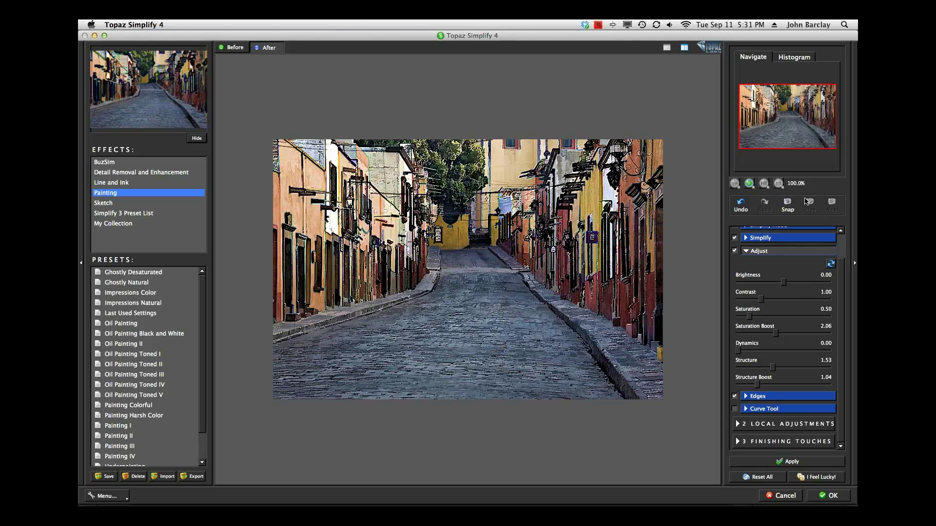
Step: Check the histogram of the oil-painted street photo and leave Topaz Simplify without keeping the changes
{"action": "left_click", "coordinate": [797, 60]}
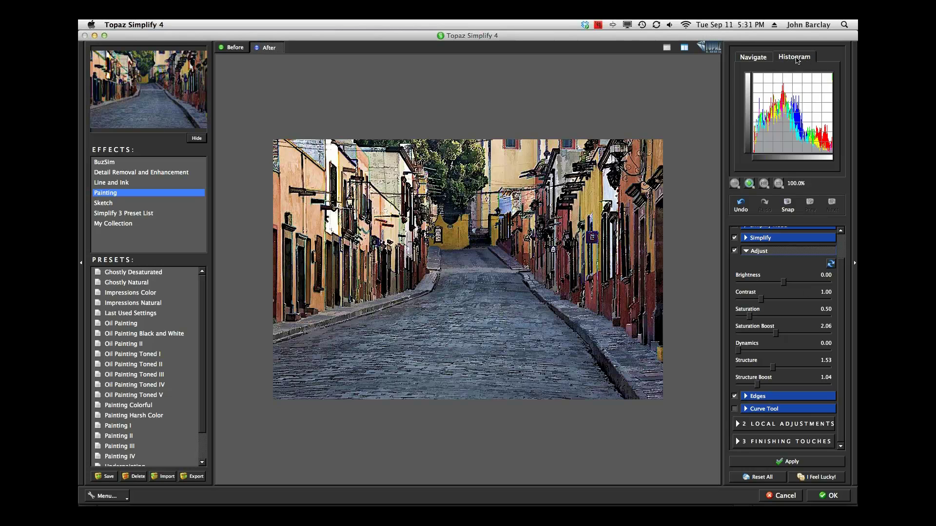
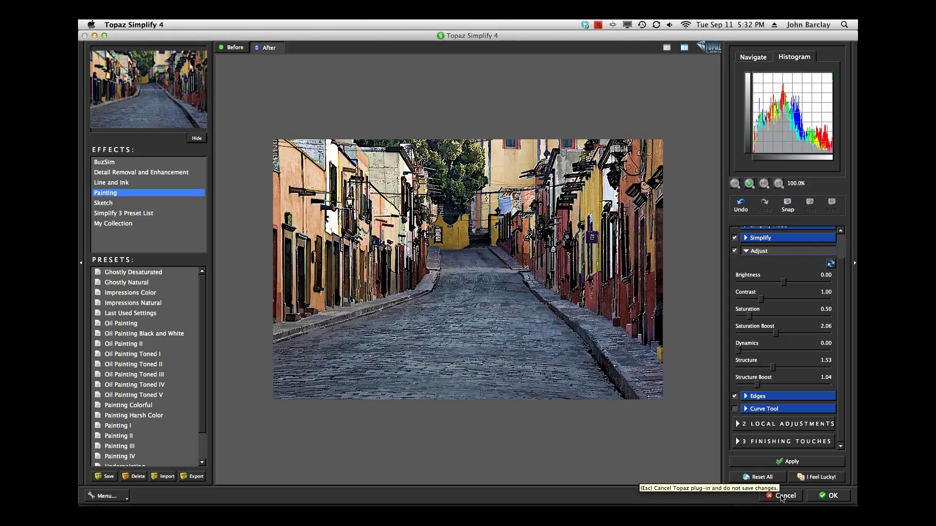
{"action": "left_click", "coordinate": [782, 498]}
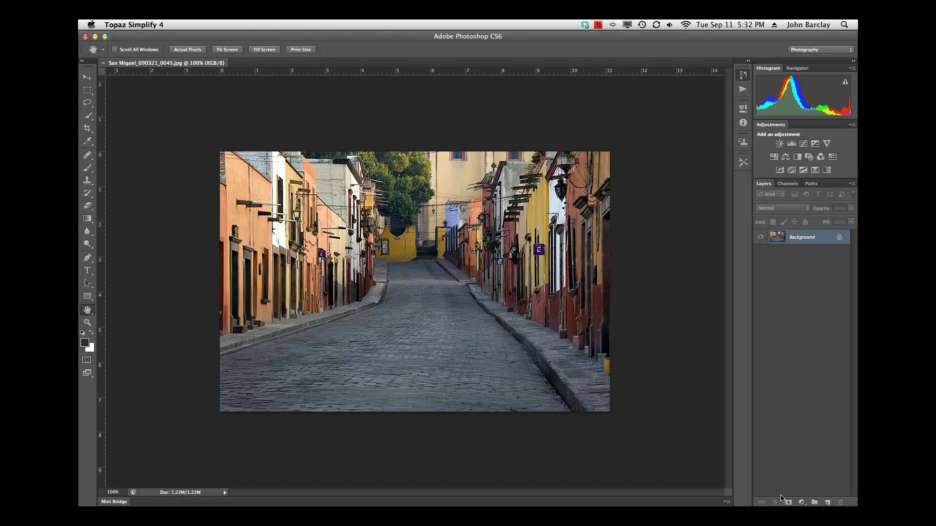
Step: Switch to Bridge, open San Miguel_090326_1134.jpg in Photoshop and start the Topaz Simplify 4 filter
{"action": "mouse_move", "coordinate": [356, 488]}
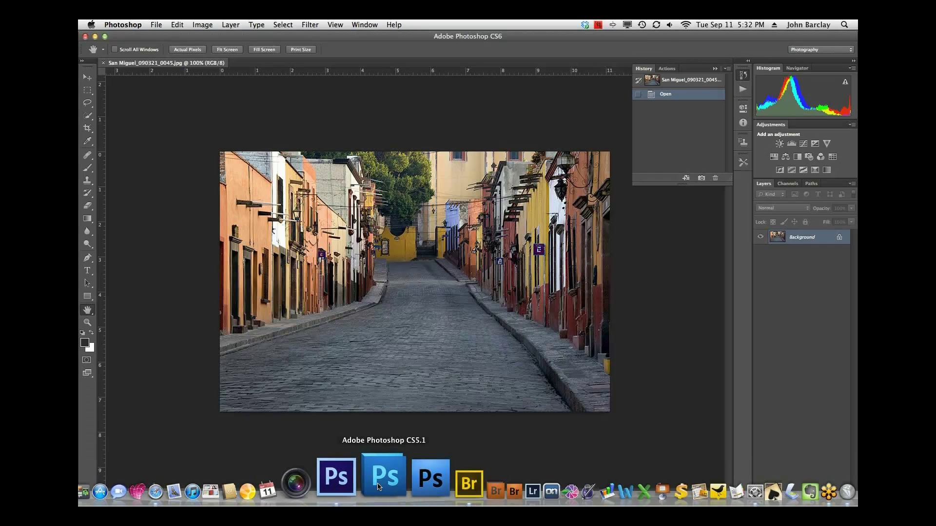
{"action": "left_click", "coordinate": [420, 480]}
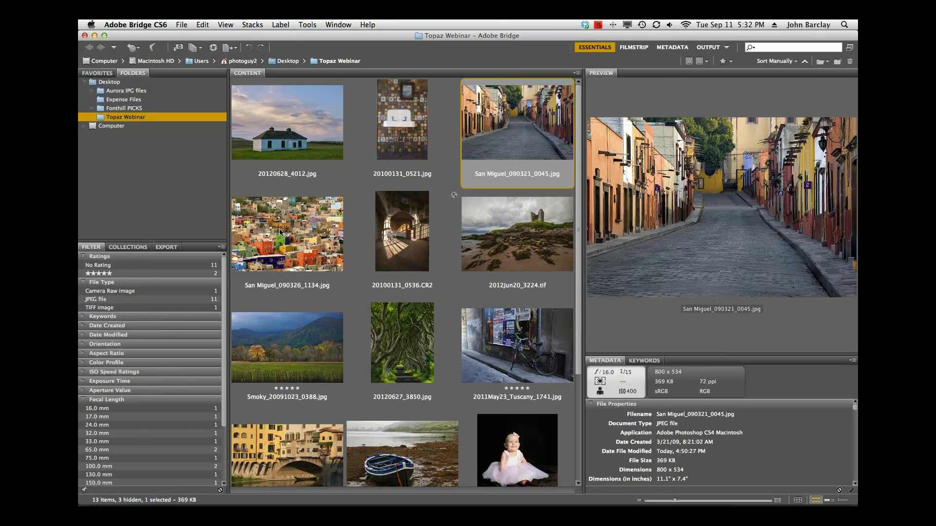
{"action": "double_click", "coordinate": [280, 232]}
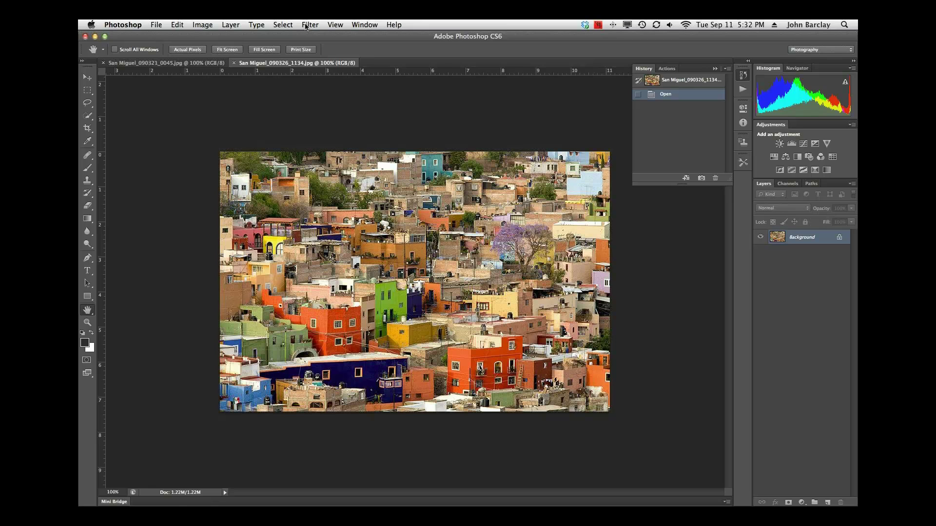
{"action": "left_click", "coordinate": [307, 24]}
{"action": "mouse_move", "coordinate": [327, 288]}
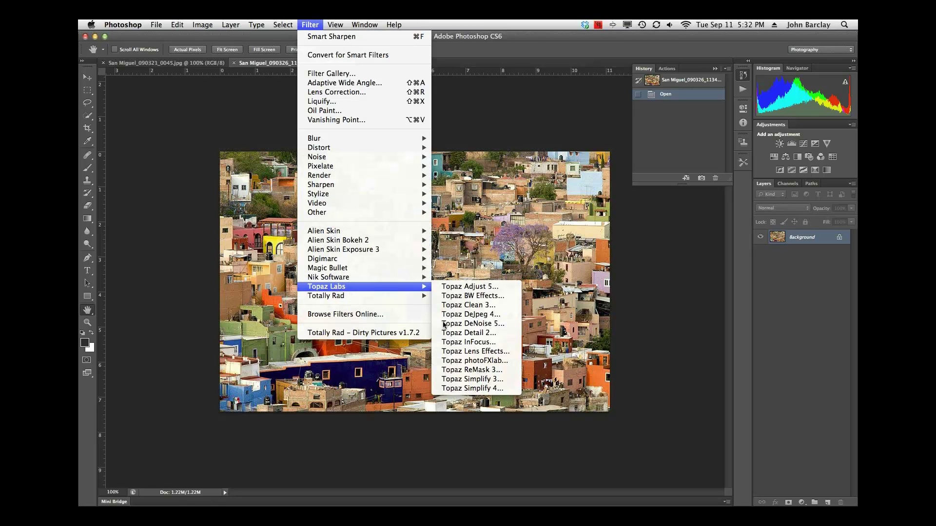
{"action": "left_click", "coordinate": [467, 388]}
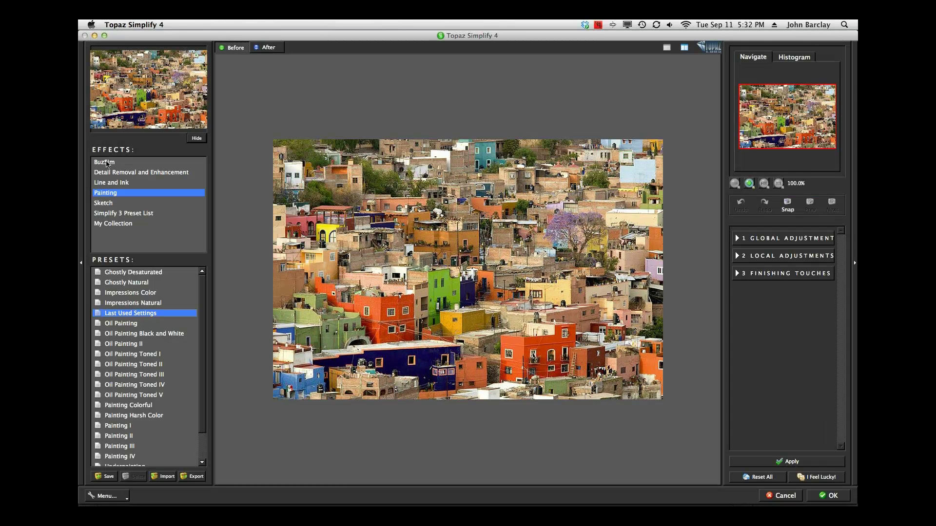
Step: Try the BuzSim and BuzSim II presets on the hillside houses photo and cancel the filter
{"action": "left_click", "coordinate": [109, 162]}
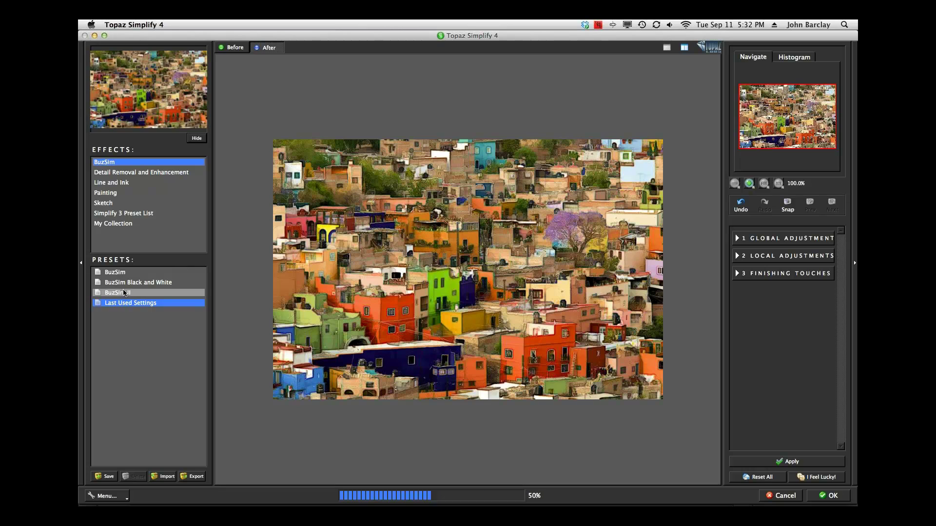
{"action": "left_click", "coordinate": [122, 274]}
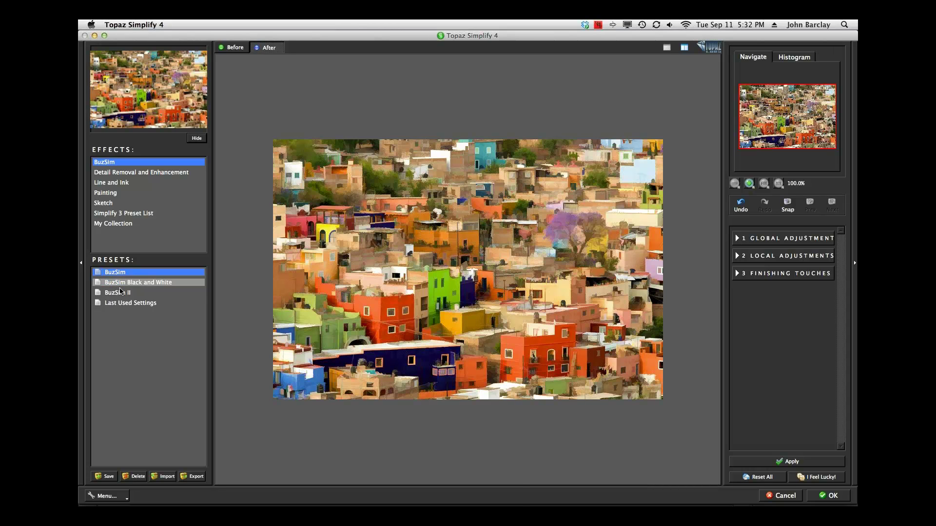
{"action": "left_click", "coordinate": [121, 292]}
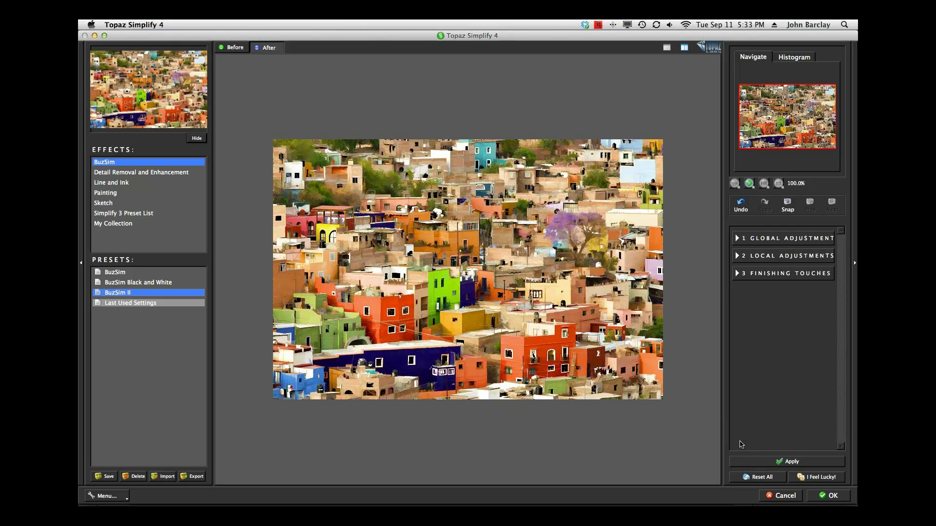
{"action": "left_click", "coordinate": [787, 496]}
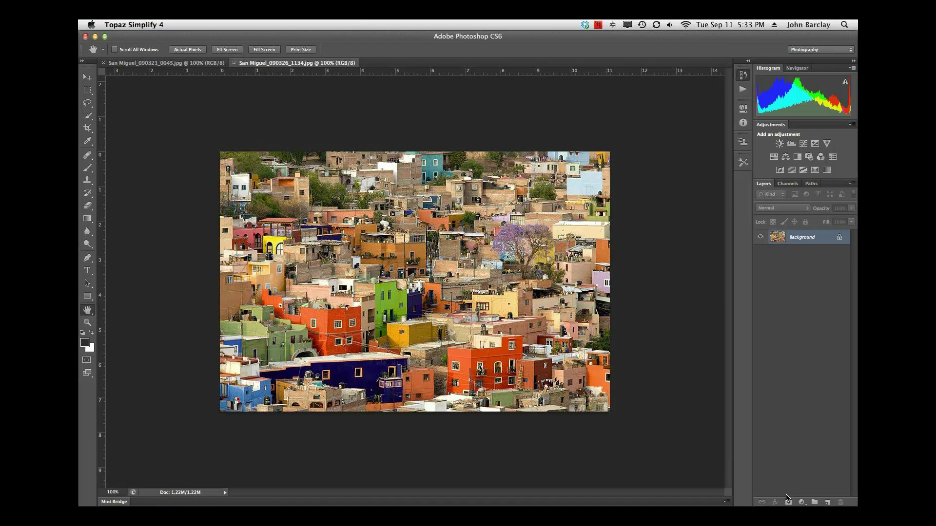
Step: Close both San Miguel photos, switch to Bridge and open 20100131_0536.CR2 in Photoshop through Camera Raw with its existing settings
{"action": "key", "text": "super+w"}
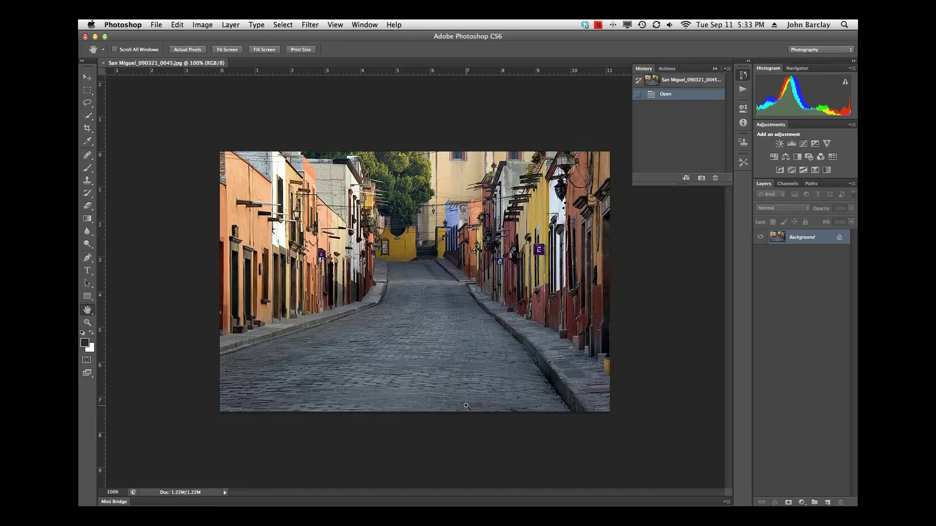
{"action": "key", "text": "super+w"}
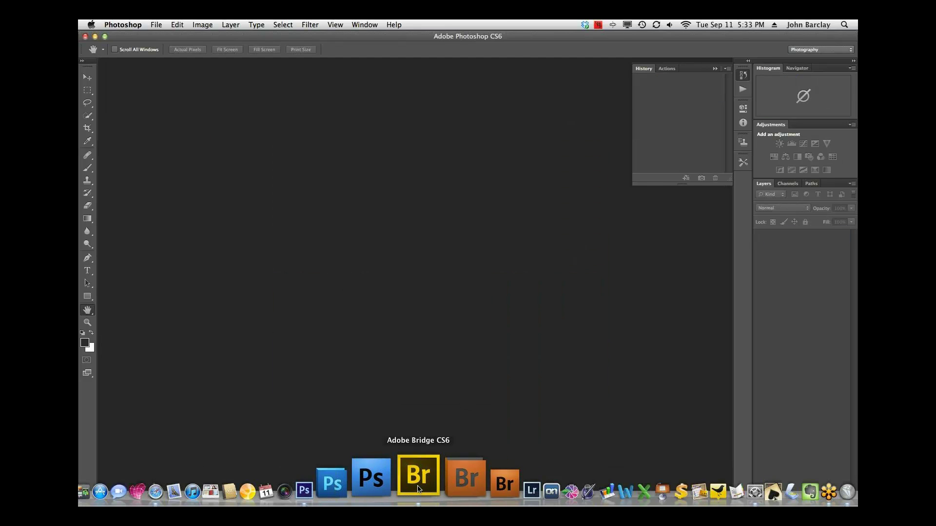
{"action": "left_click", "coordinate": [418, 489]}
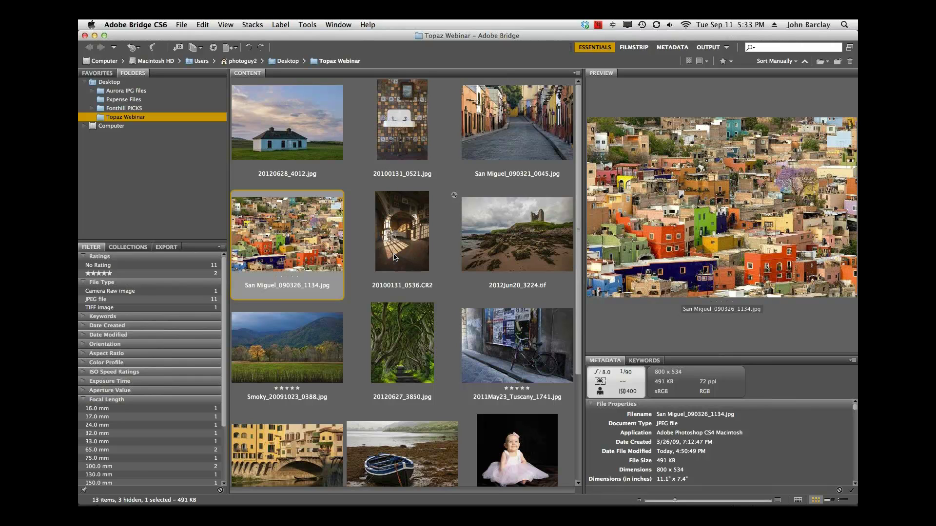
{"action": "key", "text": "super+Tab"}
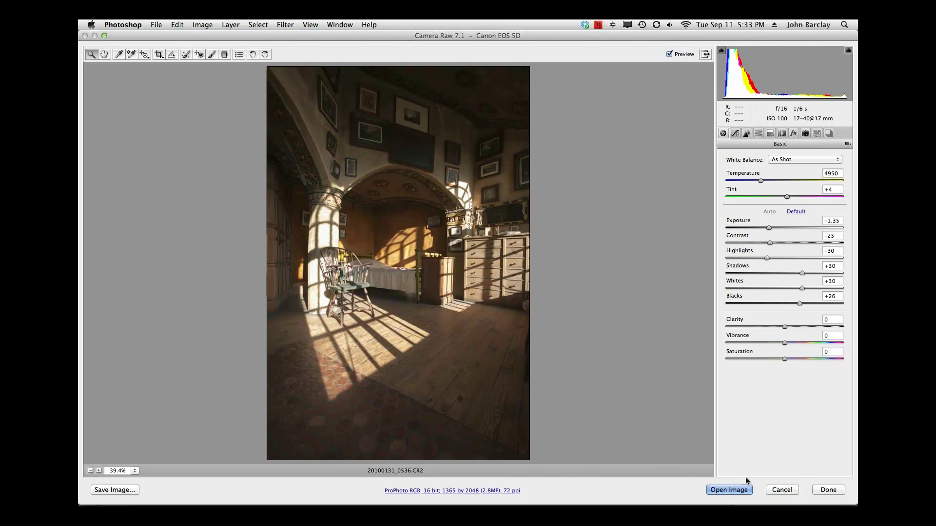
{"action": "left_click", "coordinate": [727, 490]}
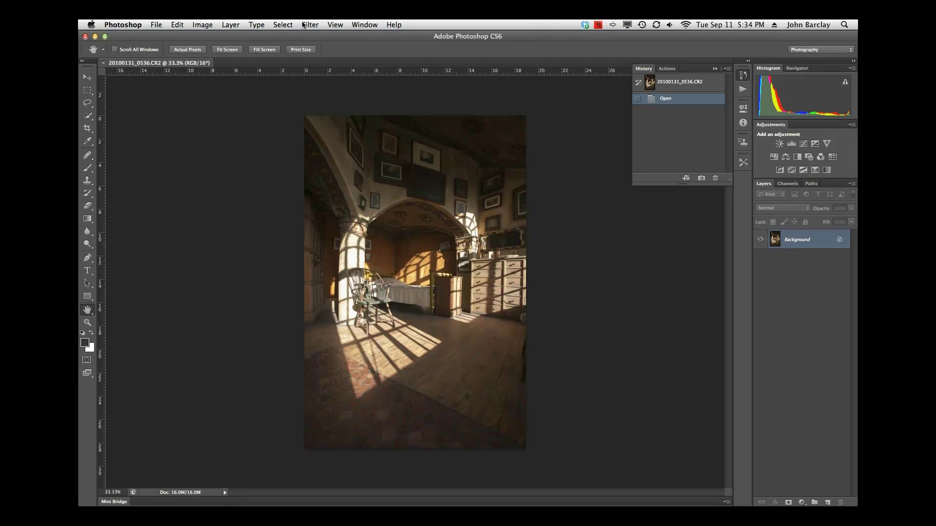
Step: Start Topaz photoFXlab on the sunlit bedroom photo and launch the Topaz Adjust 5 plug-in from it
{"action": "left_click", "coordinate": [305, 25]}
{"action": "mouse_move", "coordinate": [324, 286]}
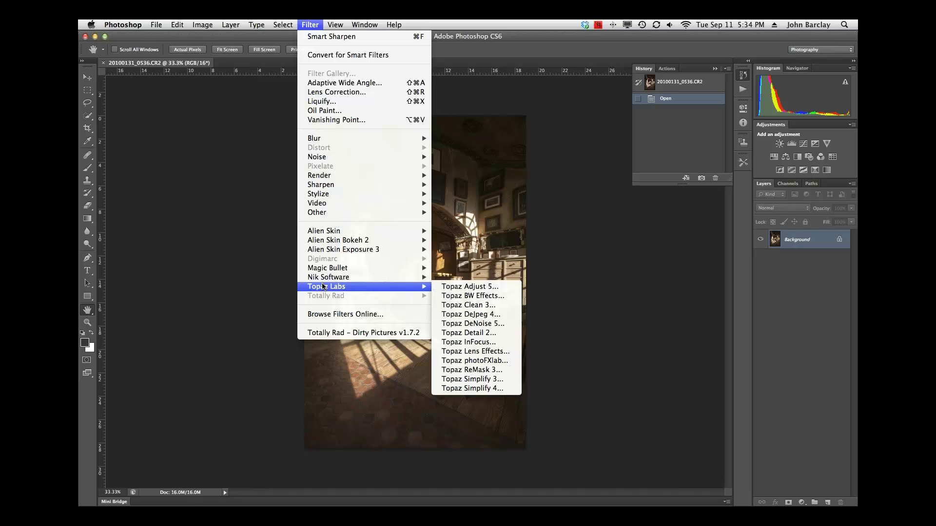
{"action": "left_click", "coordinate": [454, 363]}
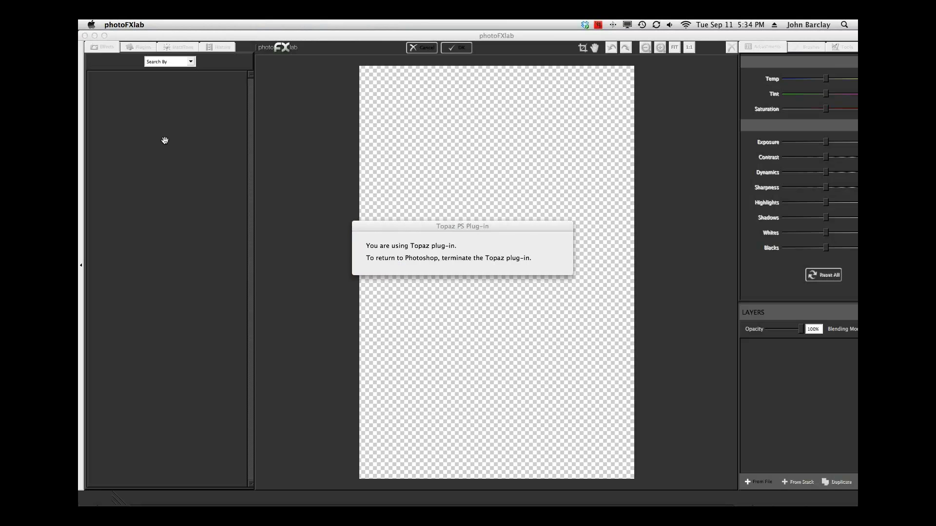
{"action": "left_click", "coordinate": [142, 48]}
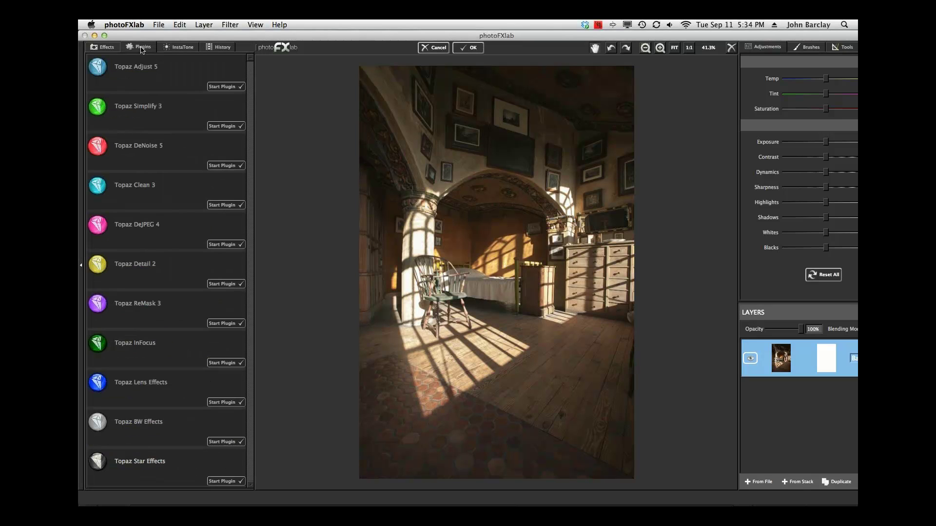
{"action": "left_click", "coordinate": [221, 87]}
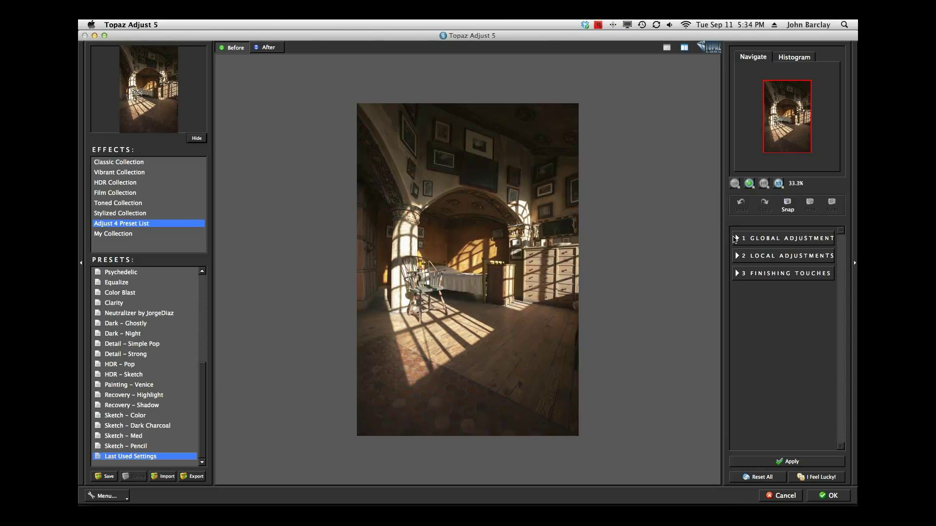
Step: Try stronger Adaptive Exposure in the global adjustments, settling on Adaptive Exposure 0.43 and Regions 13
{"action": "left_click", "coordinate": [737, 239]}
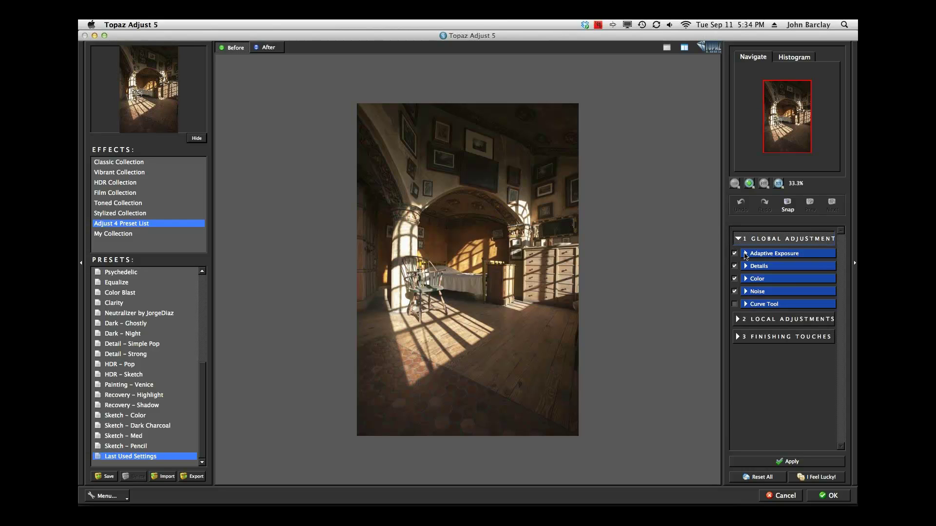
{"action": "left_click", "coordinate": [746, 254]}
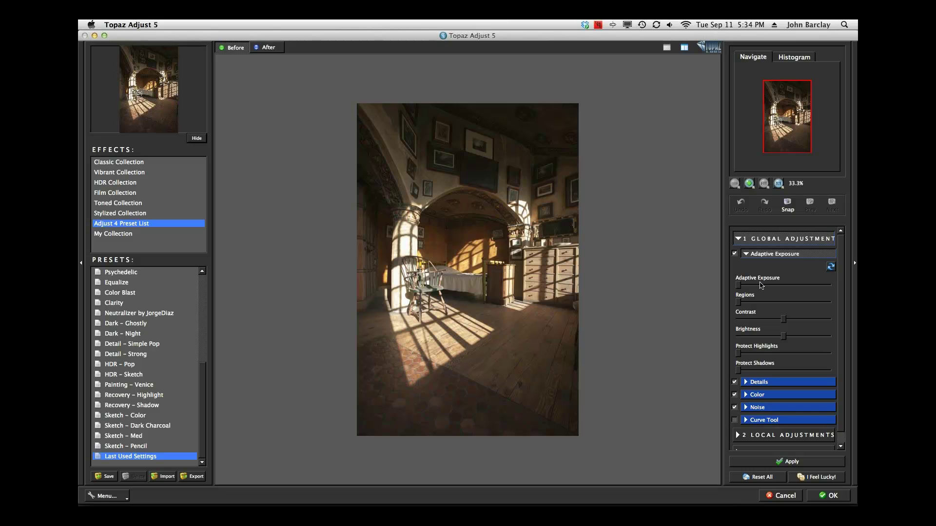
{"action": "left_click_drag", "start_coordinate": [738, 287], "coordinate": [772, 285]}
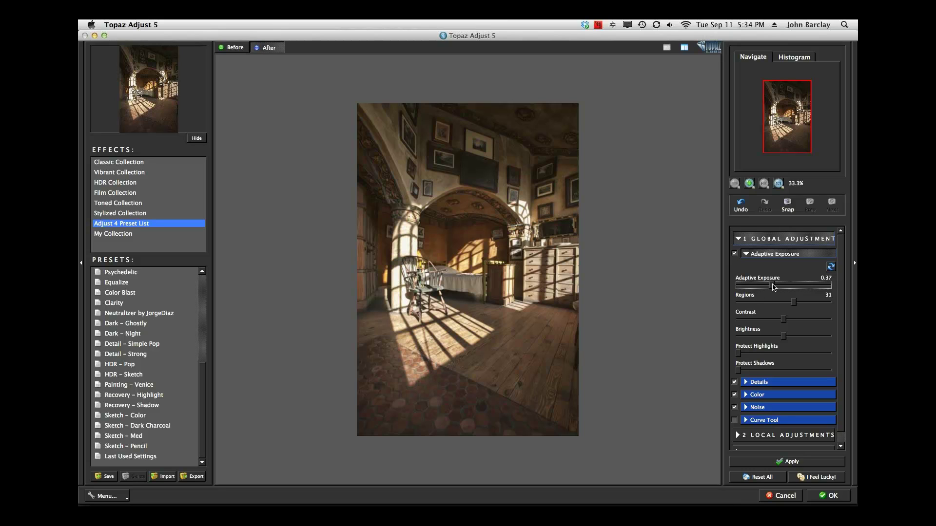
{"action": "left_click_drag", "start_coordinate": [773, 287], "coordinate": [797, 287]}
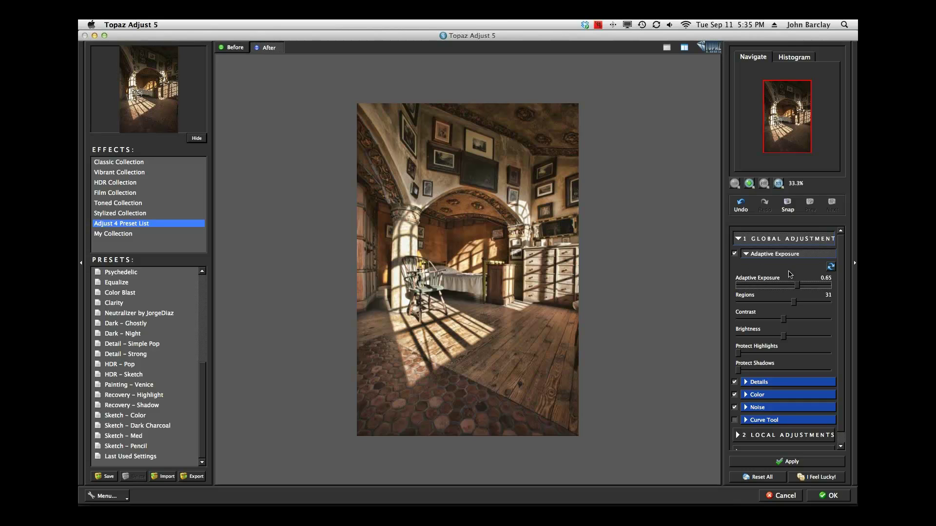
{"action": "left_click_drag", "start_coordinate": [797, 286], "coordinate": [777, 293]}
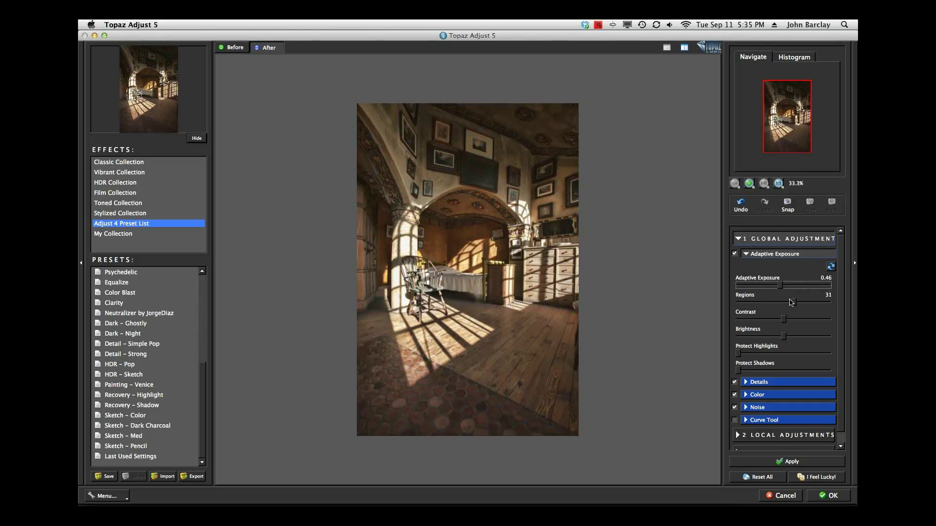
{"action": "left_click_drag", "start_coordinate": [794, 303], "coordinate": [778, 286]}
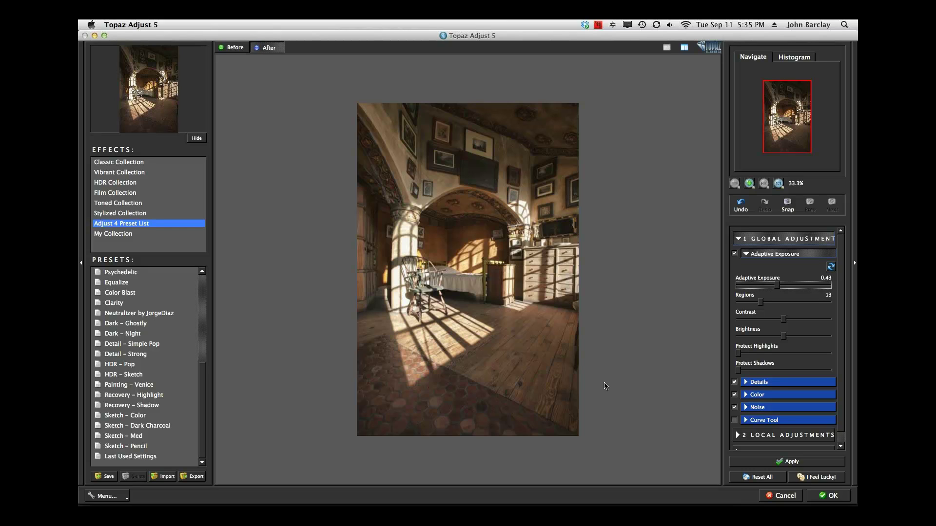
Step: Set Contrast to 0.30, Brightness to -0.13 and Adaptive Exposure to 0.46, and accept the Topaz Adjust 5 result
{"action": "left_click_drag", "start_coordinate": [783, 323], "coordinate": [788, 323]}
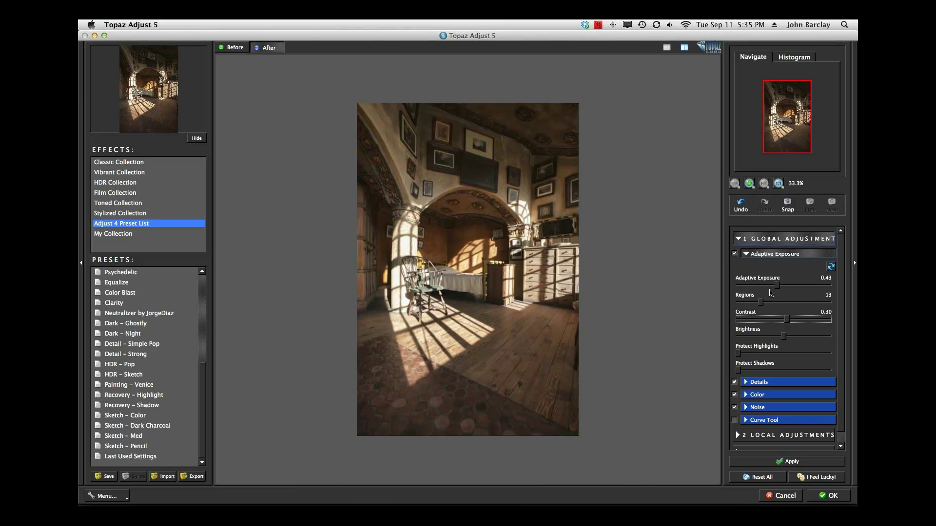
{"action": "left_click", "coordinate": [785, 337]}
{"action": "left_click_drag", "start_coordinate": [785, 338], "coordinate": [782, 340]}
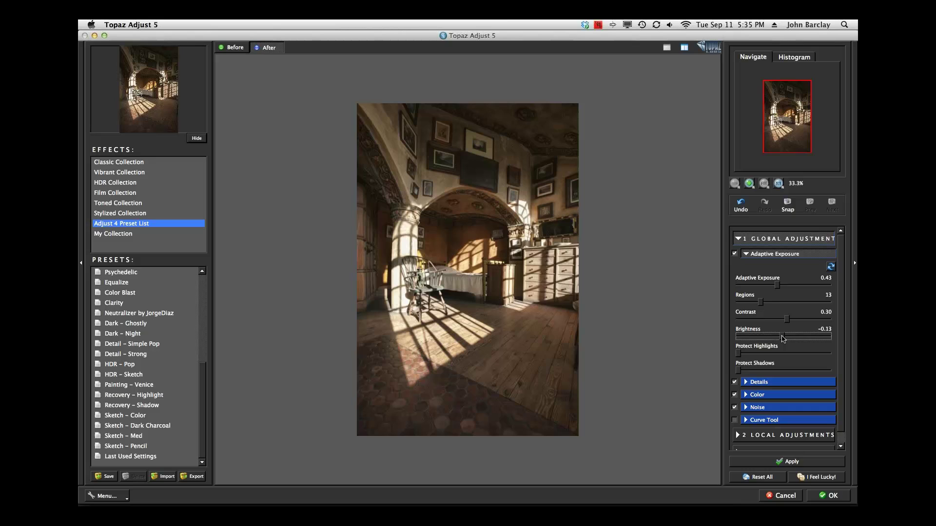
{"action": "left_click", "coordinate": [778, 287]}
{"action": "left_click_drag", "start_coordinate": [778, 288], "coordinate": [779, 288]}
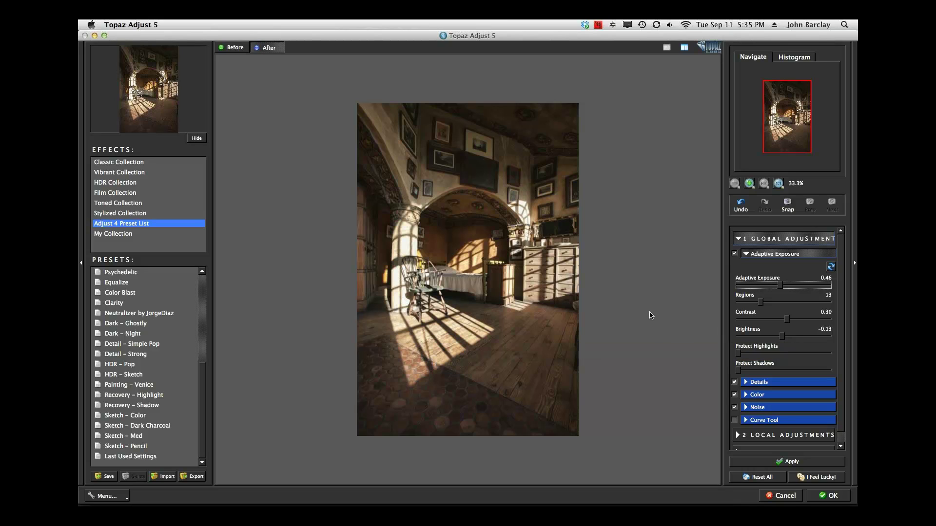
{"action": "left_click", "coordinate": [827, 497]}
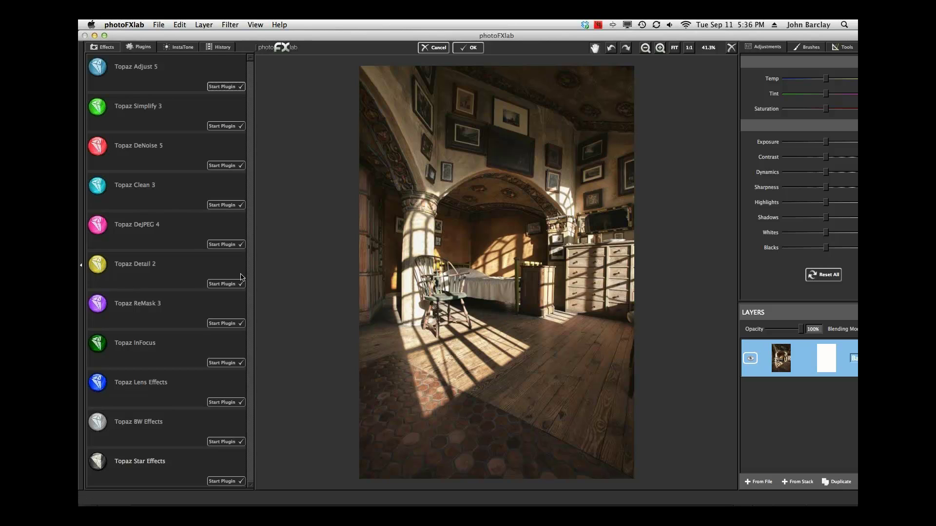
Step: Start Topaz Detail 2 from photoFXlab and set Small Detail to 0.30 and Medium Detail to 0.44
{"action": "left_click", "coordinate": [225, 285]}
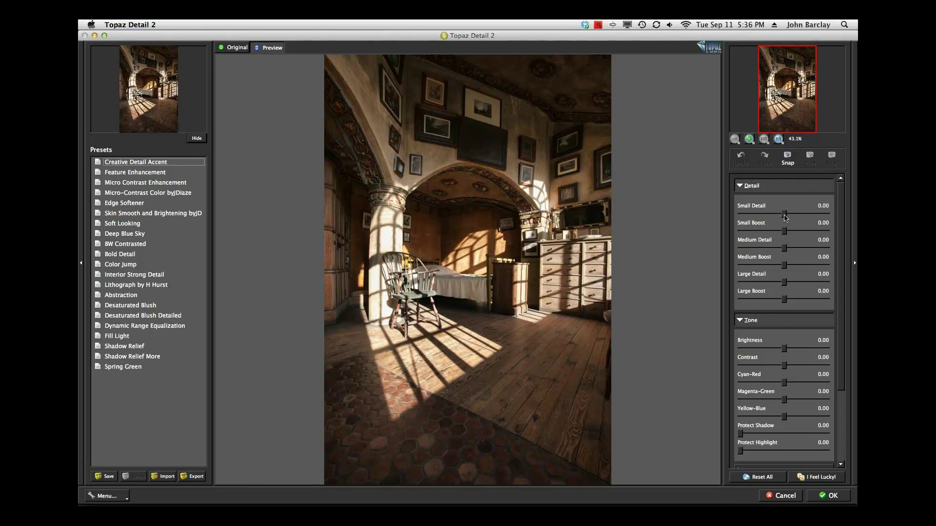
{"action": "mouse_move", "coordinate": [785, 215]}
{"action": "left_mouse_down"}
{"action": "mouse_move", "coordinate": [800, 217]}
{"action": "mouse_move", "coordinate": [769, 218]}
{"action": "mouse_move", "coordinate": [798, 218]}
{"action": "left_mouse_up"}
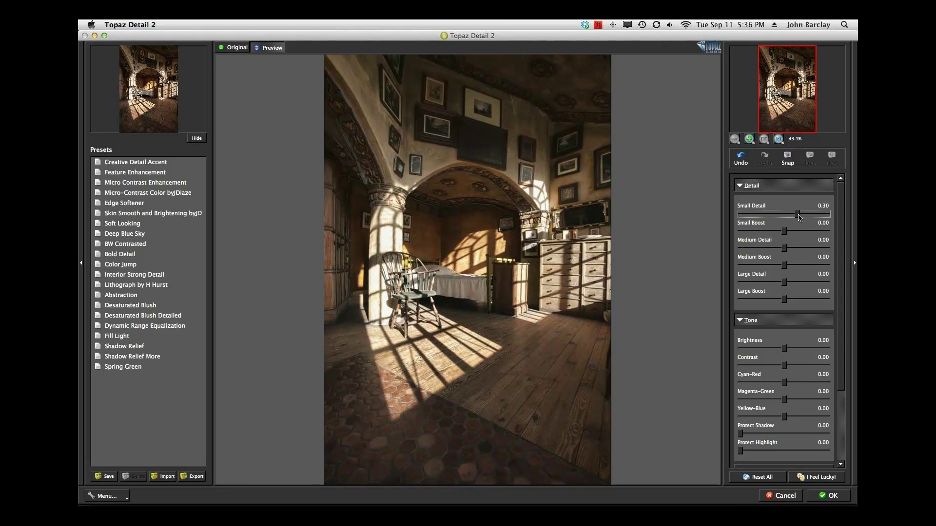
{"action": "left_click_drag", "start_coordinate": [784, 249], "coordinate": [805, 250]}
Step: Set the Yellow-Blue tone to 0.27, Magenta-Green to 0.50 and Cyan-Red to -0.18, and cancel Topaz Detail 2
{"action": "scroll", "coordinate": [839, 254], "scroll_direction": "down", "scroll_amount": 3}
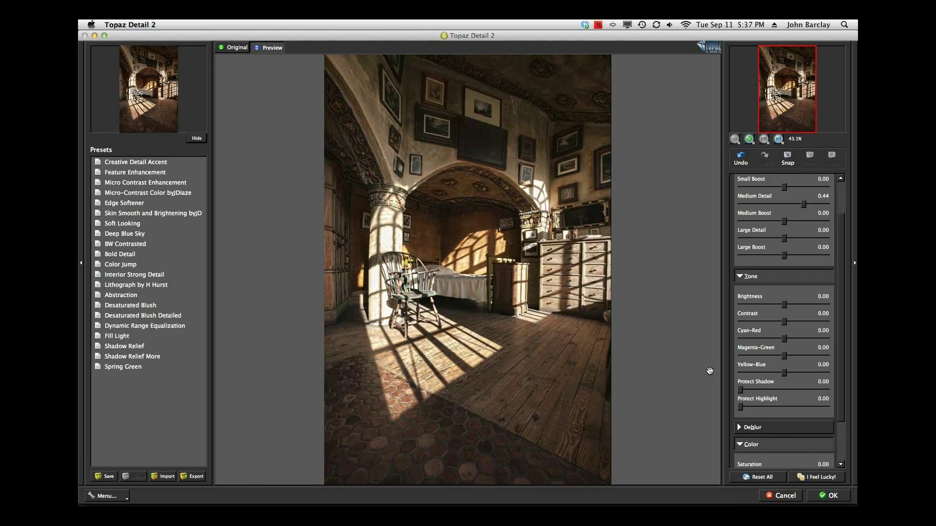
{"action": "left_click_drag", "start_coordinate": [784, 373], "coordinate": [796, 357]}
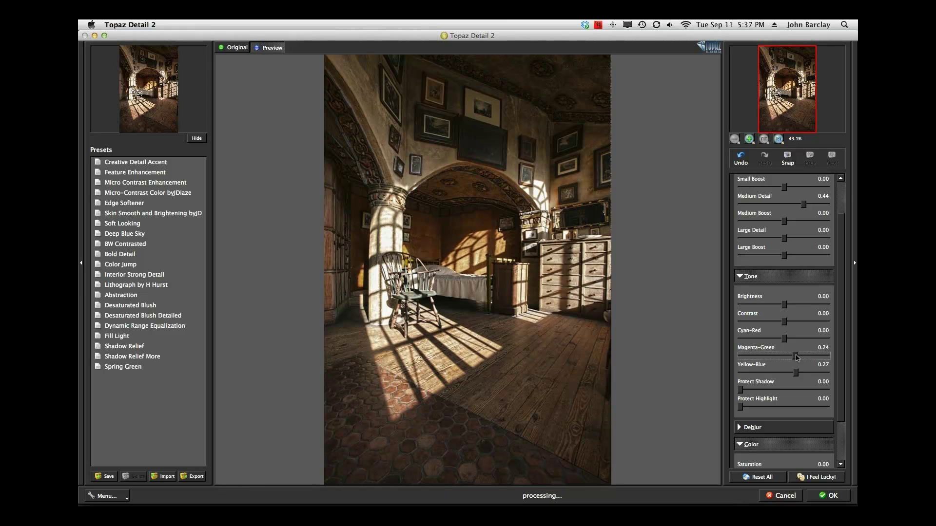
{"action": "left_click_drag", "start_coordinate": [796, 356], "coordinate": [778, 341]}
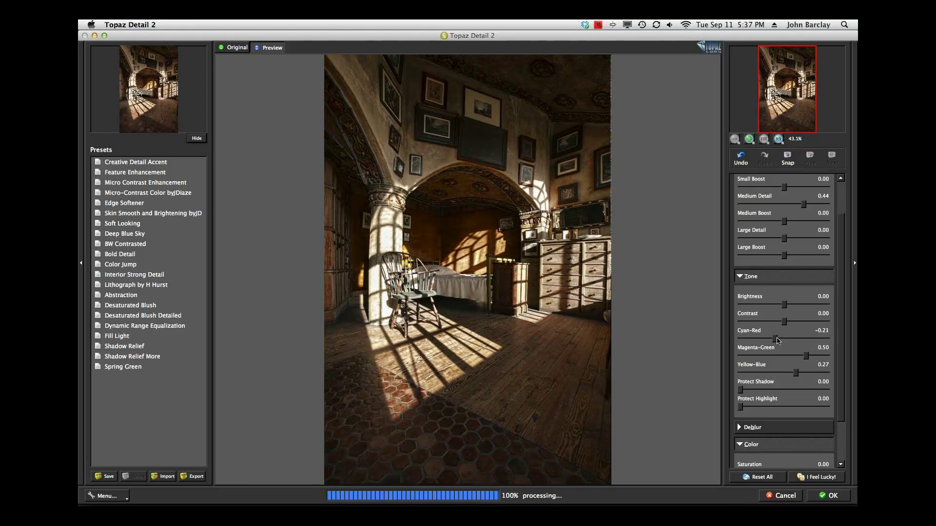
{"action": "left_click", "coordinate": [778, 341]}
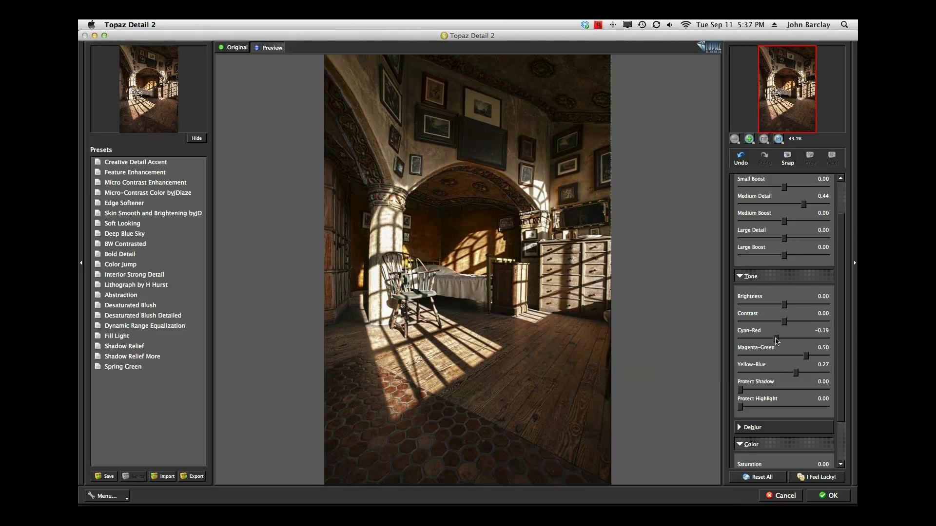
{"action": "left_click", "coordinate": [776, 340]}
{"action": "left_click_drag", "start_coordinate": [844, 249], "coordinate": [845, 208]}
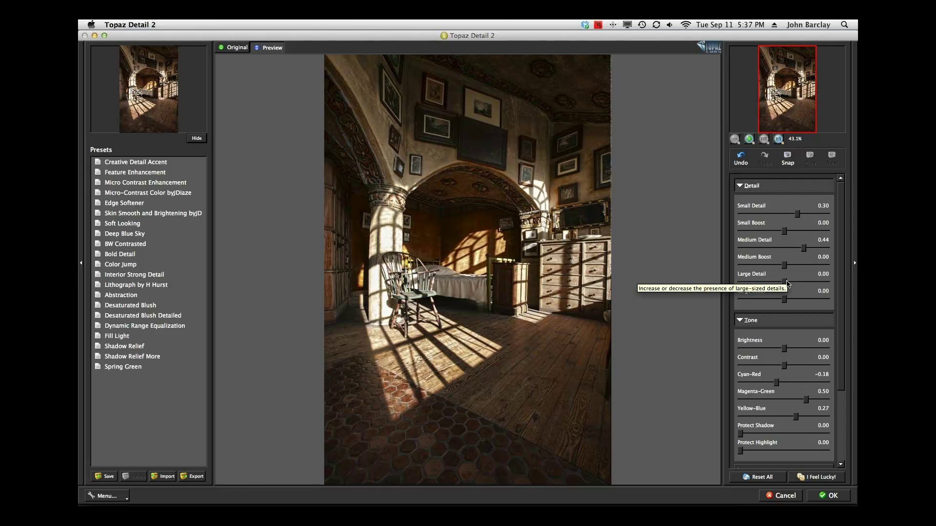
{"action": "left_click", "coordinate": [785, 497]}
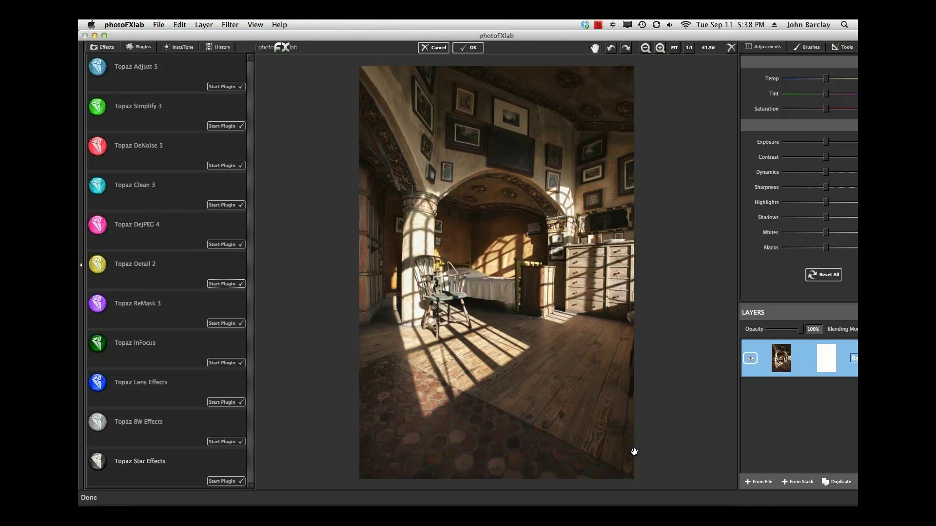
Step: Try to open 2012Jun20_3224.tif from Bridge, return to photoFXlab and leave it without keeping the changes
{"action": "mouse_move", "coordinate": [467, 482]}
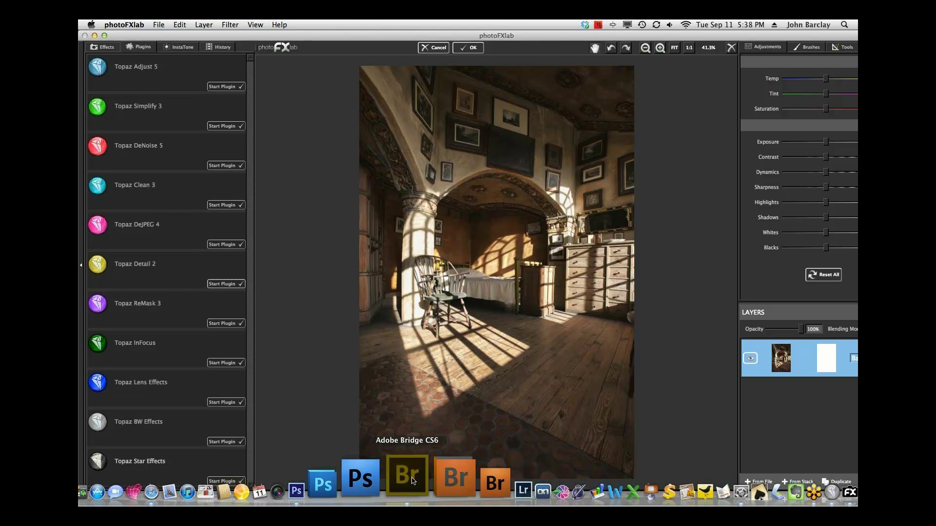
{"action": "left_click", "coordinate": [412, 480]}
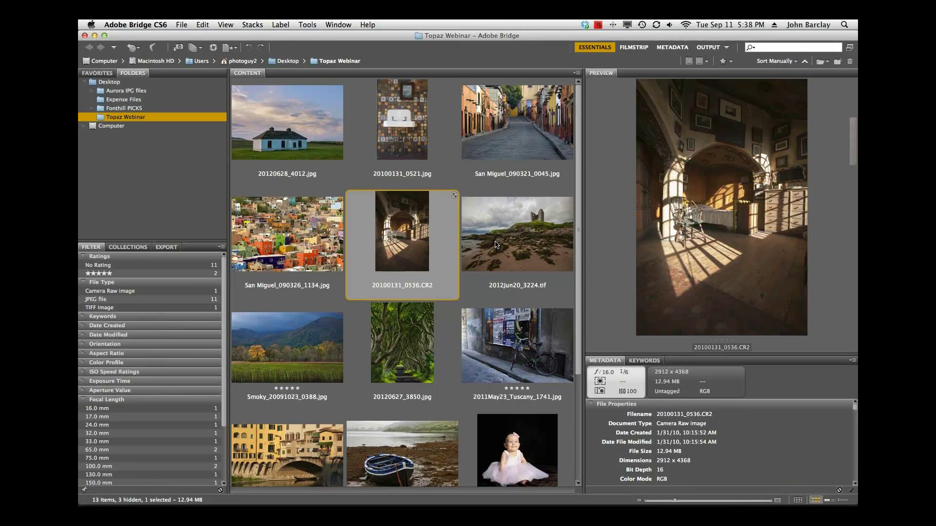
{"action": "left_click", "coordinate": [519, 239]}
{"action": "double_click", "coordinate": [519, 239]}
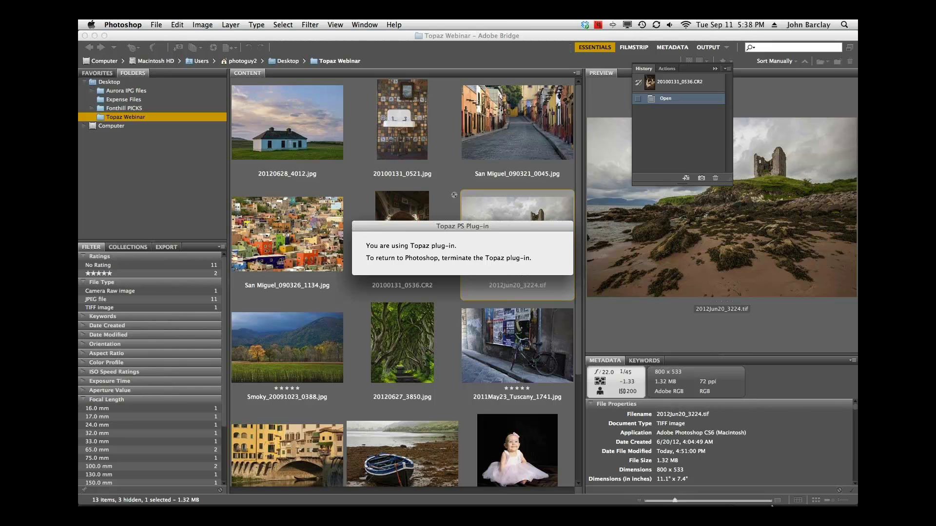
{"action": "left_click", "coordinate": [792, 485]}
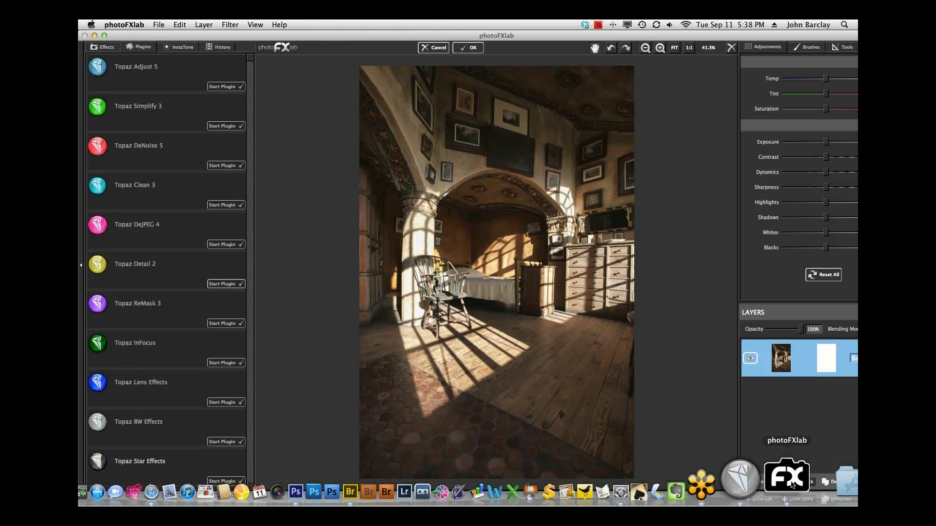
{"action": "left_click", "coordinate": [432, 48]}
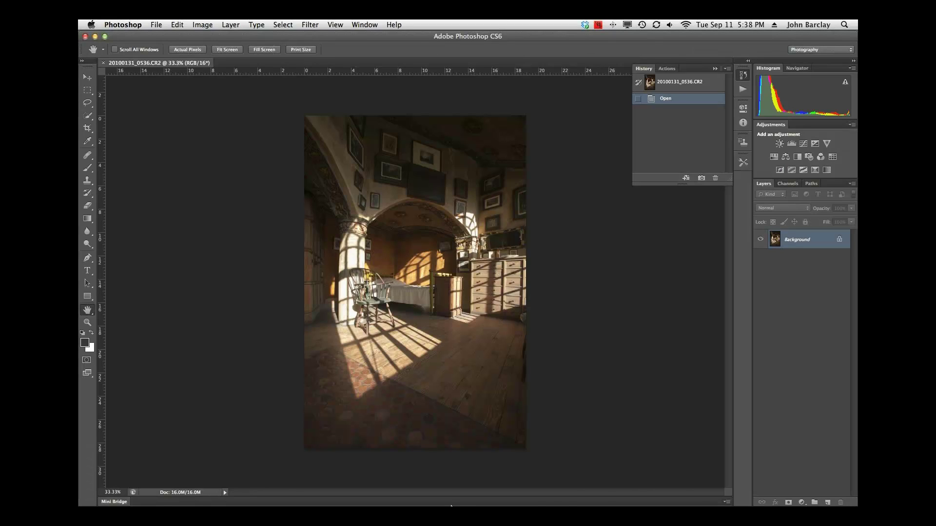
Step: Open 2012Jun20_3224.tif from Bridge in Photoshop and start Topaz photoFXlab on it
{"action": "left_click", "coordinate": [412, 477]}
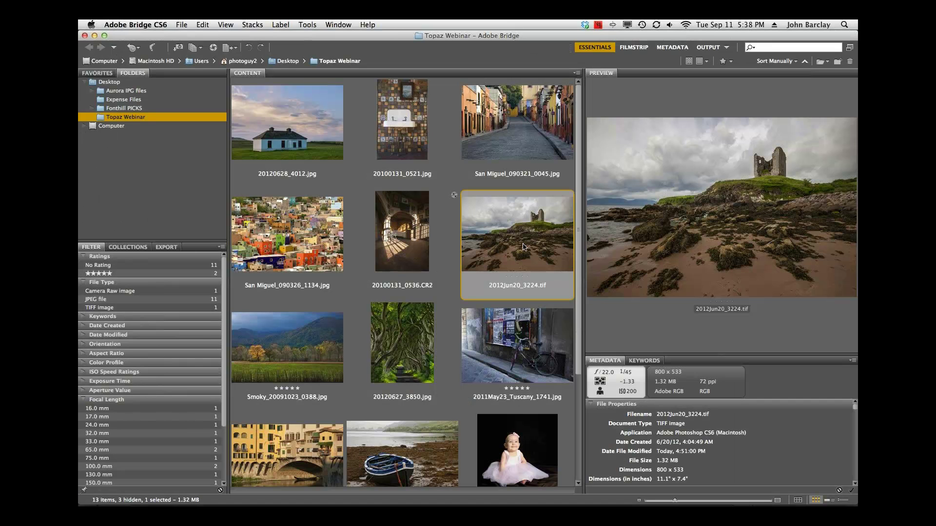
{"action": "key", "text": "super+Tab"}
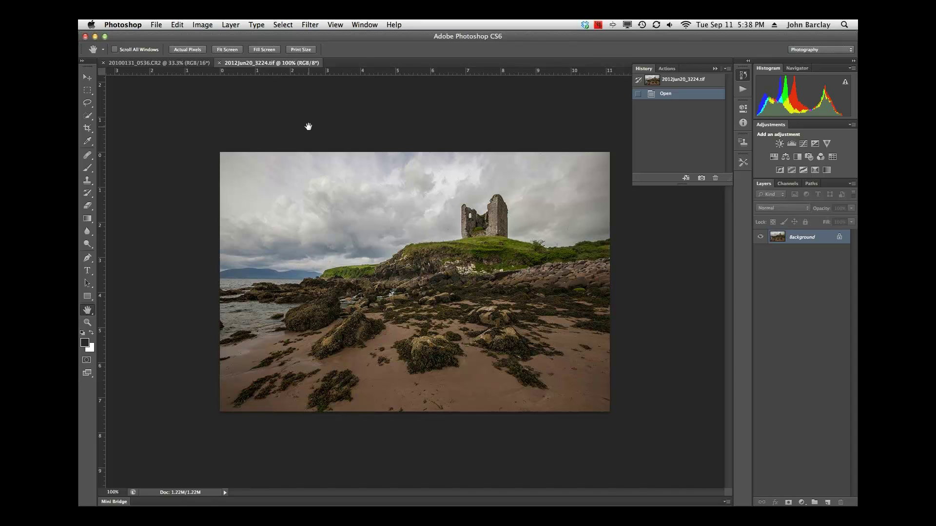
{"action": "left_click", "coordinate": [309, 24]}
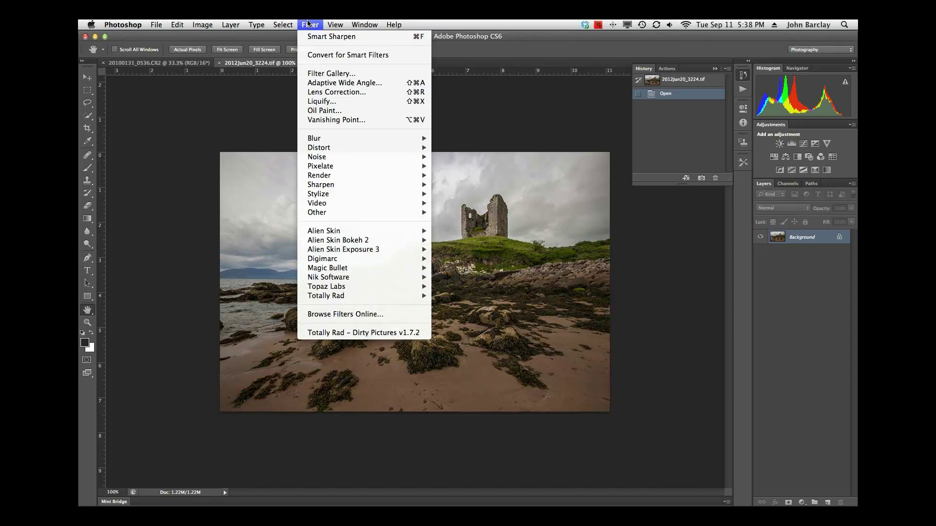
{"action": "mouse_move", "coordinate": [321, 277]}
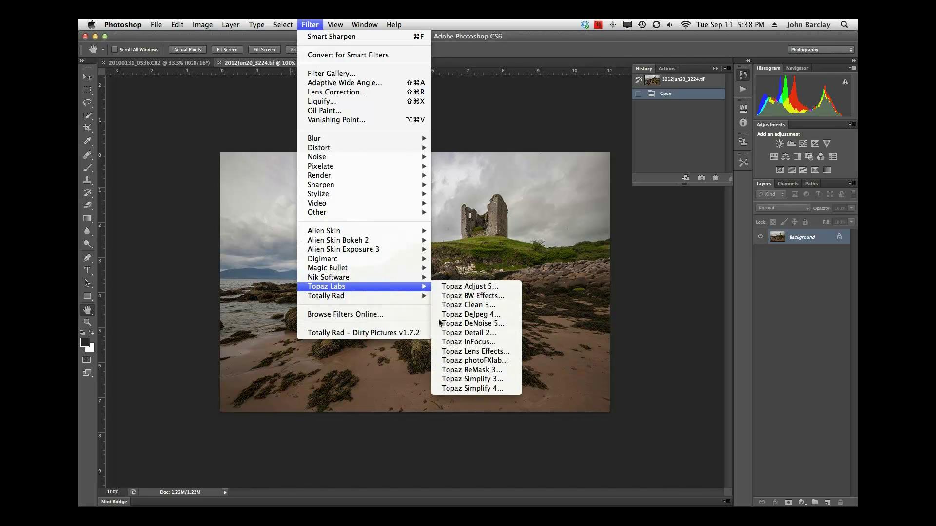
{"action": "left_click", "coordinate": [458, 361]}
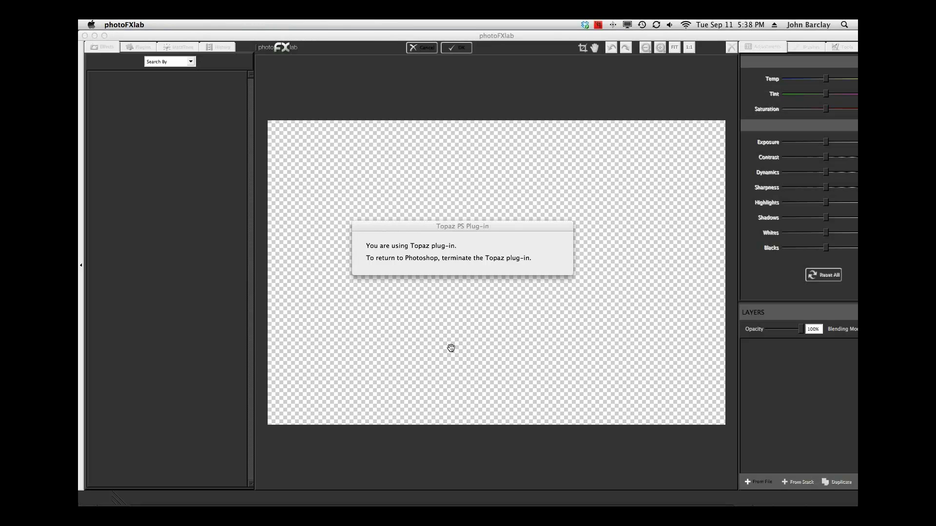
{"action": "left_click", "coordinate": [105, 36]}
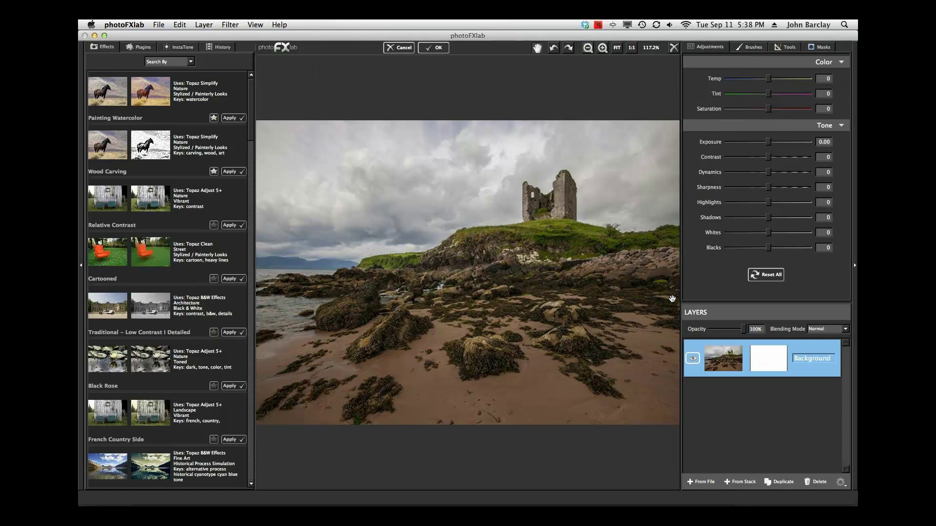
Step: Duplicate the castle photo's Background layer and start Topaz Adjust 5 on the copy
{"action": "left_click", "coordinate": [781, 482]}
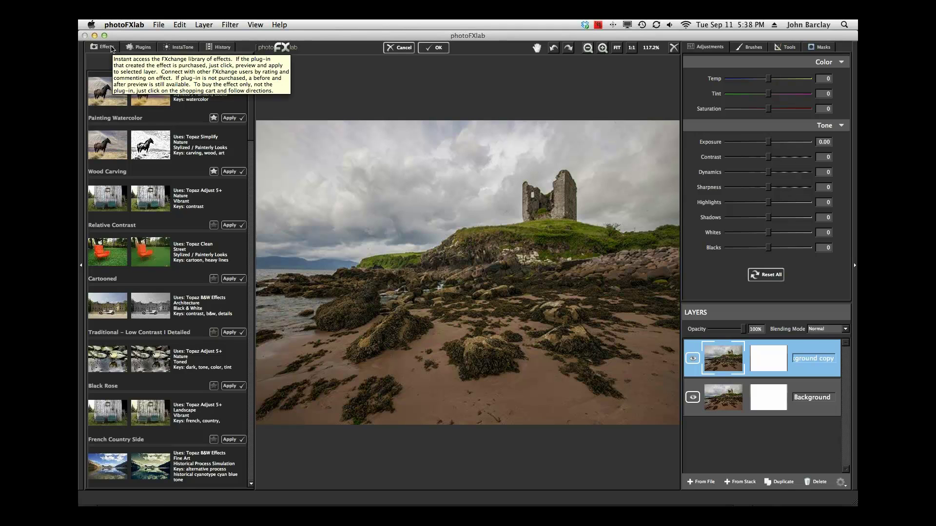
{"action": "left_click", "coordinate": [138, 47]}
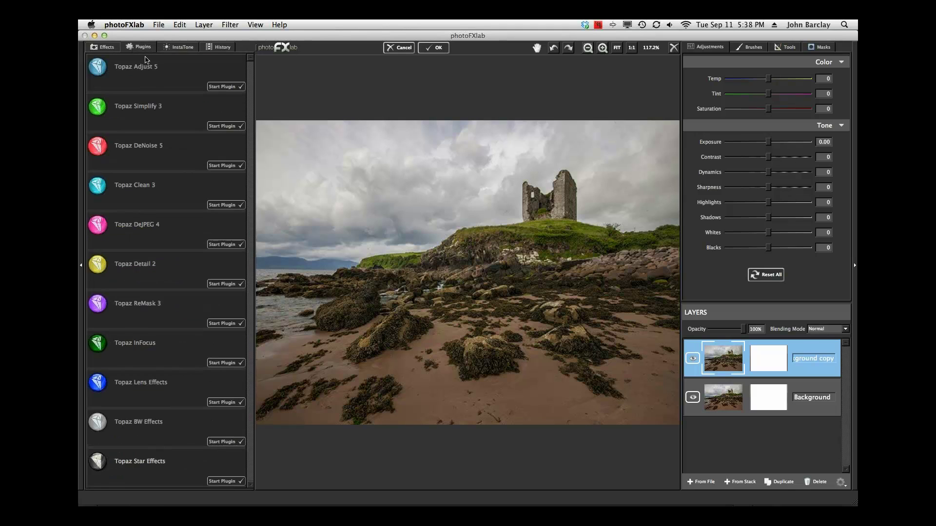
{"action": "left_click", "coordinate": [224, 87]}
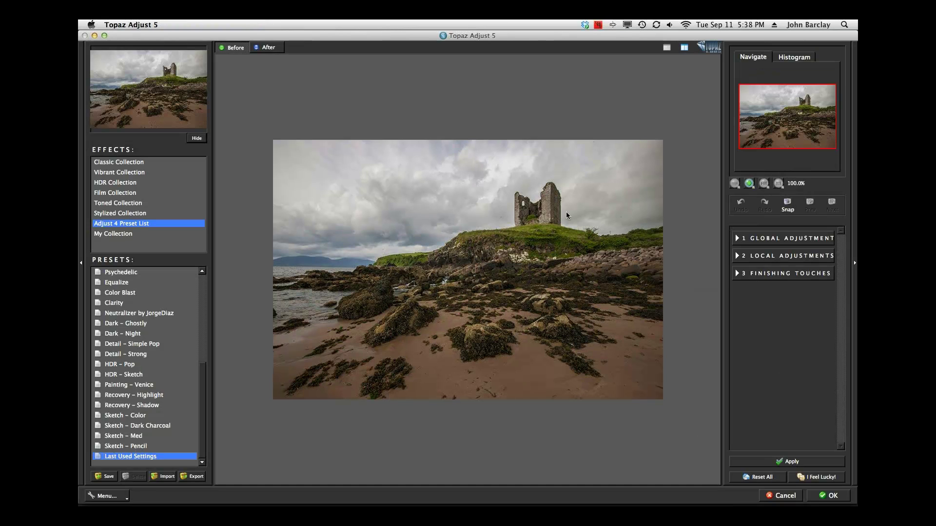
Step: Set Adaptive Exposure to 0.41 and Regions to 17, compare with the original, and accept the Topaz Adjust 5 result
{"action": "left_click", "coordinate": [737, 239]}
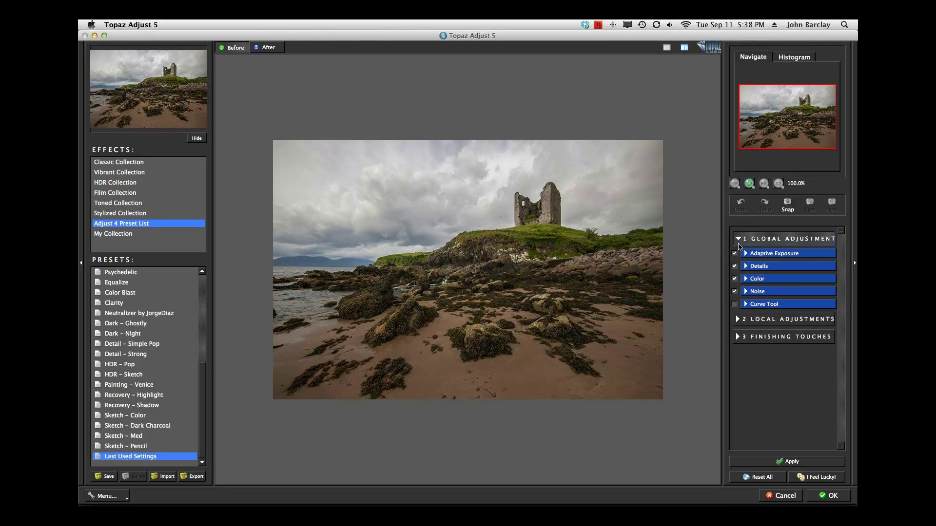
{"action": "left_click", "coordinate": [745, 253]}
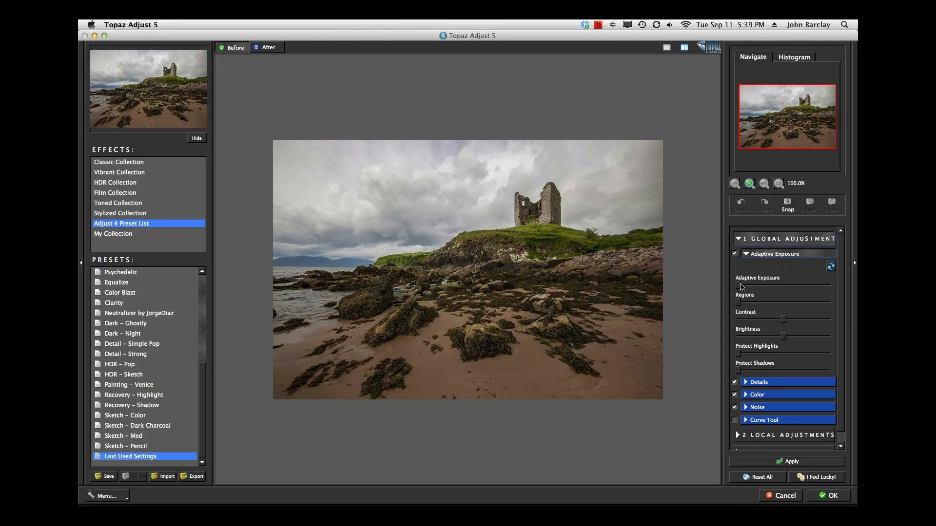
{"action": "left_click_drag", "start_coordinate": [739, 285], "coordinate": [776, 286]}
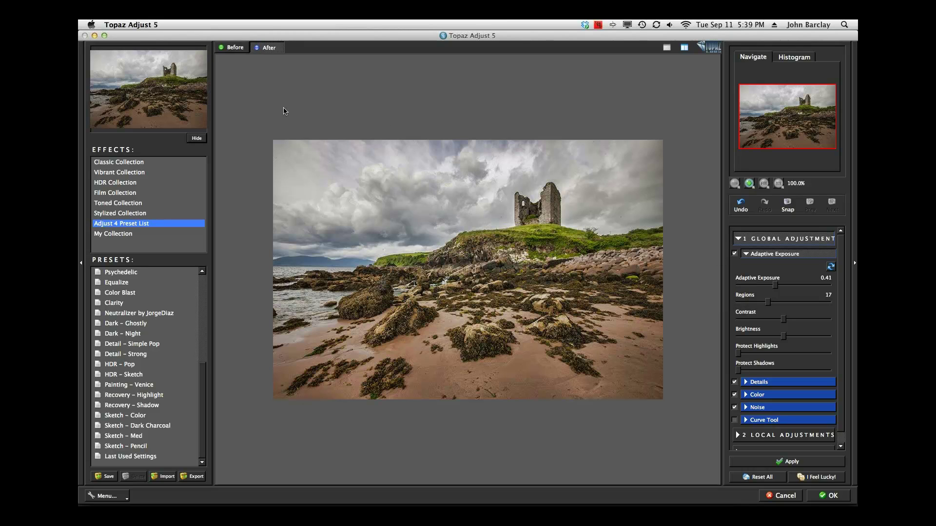
{"action": "left_click", "coordinate": [237, 48]}
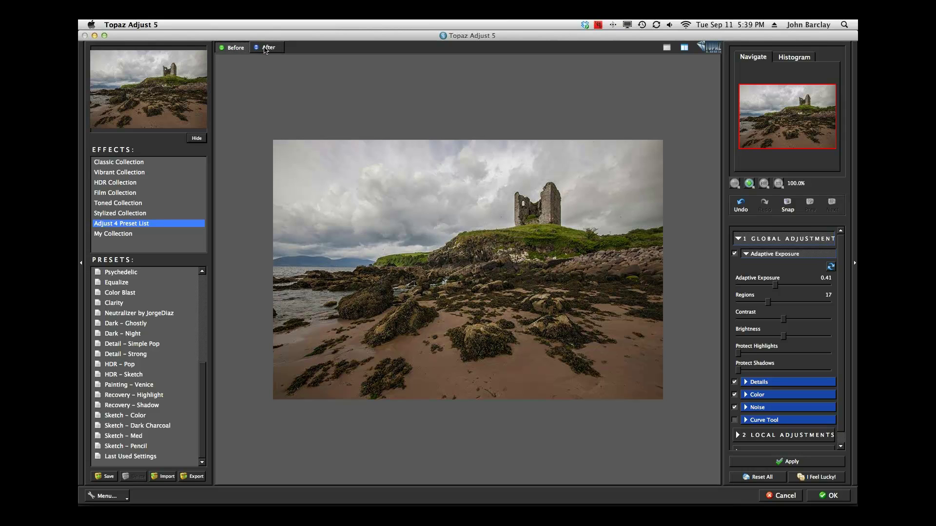
{"action": "left_click", "coordinate": [266, 49]}
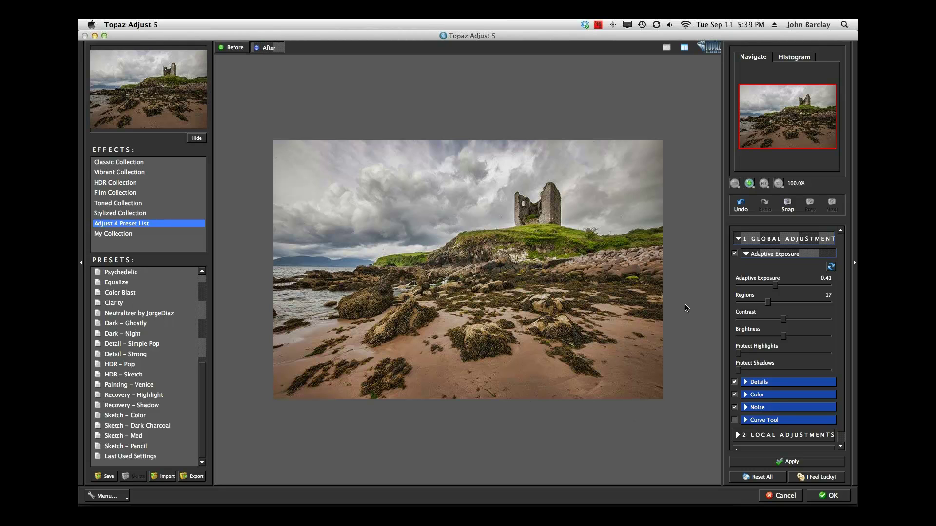
{"action": "mouse_move", "coordinate": [775, 302]}
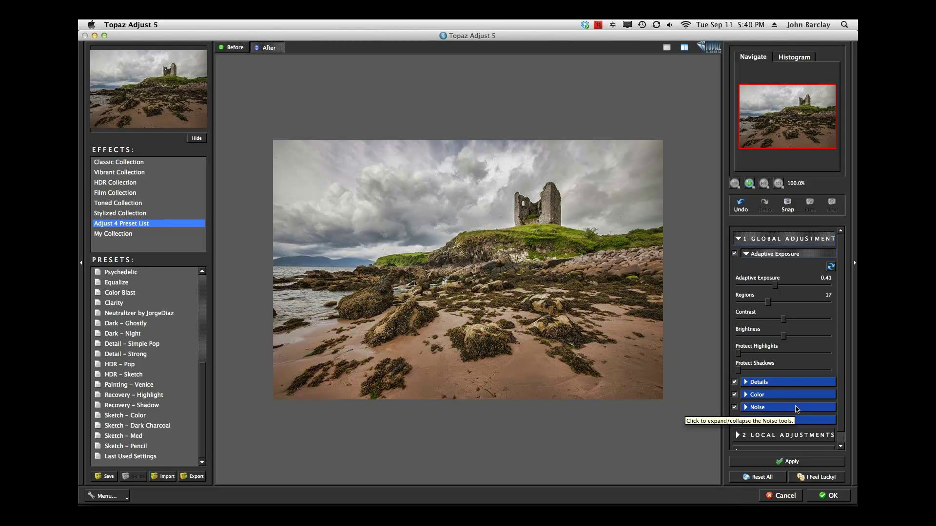
{"action": "left_click", "coordinate": [829, 495]}
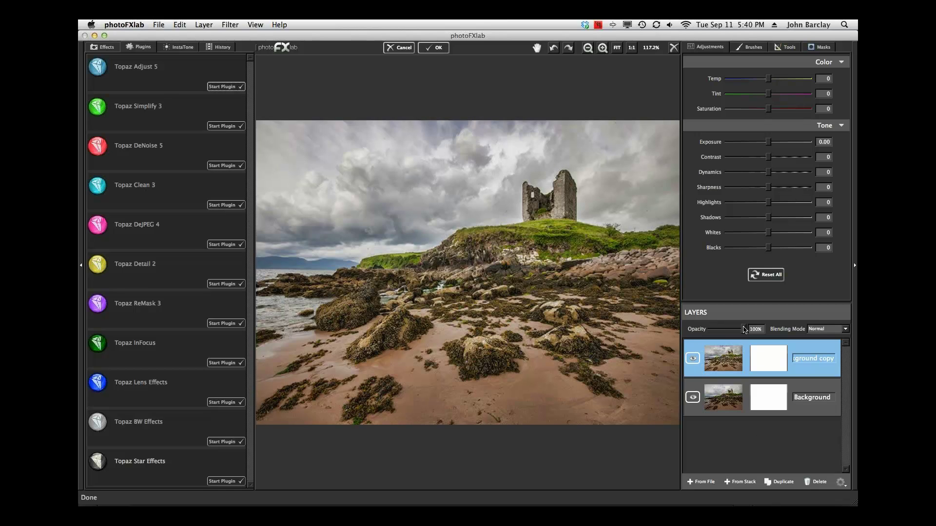
Step: Set up the Saturation brush with Strength 0.31, Flow 1.00 and Brush Size 0.24
{"action": "mouse_move", "coordinate": [741, 330]}
{"action": "left_mouse_down"}
{"action": "mouse_move", "coordinate": [729, 332]}
{"action": "mouse_move", "coordinate": [747, 332]}
{"action": "left_mouse_up"}
{"action": "left_click", "coordinate": [753, 48]}
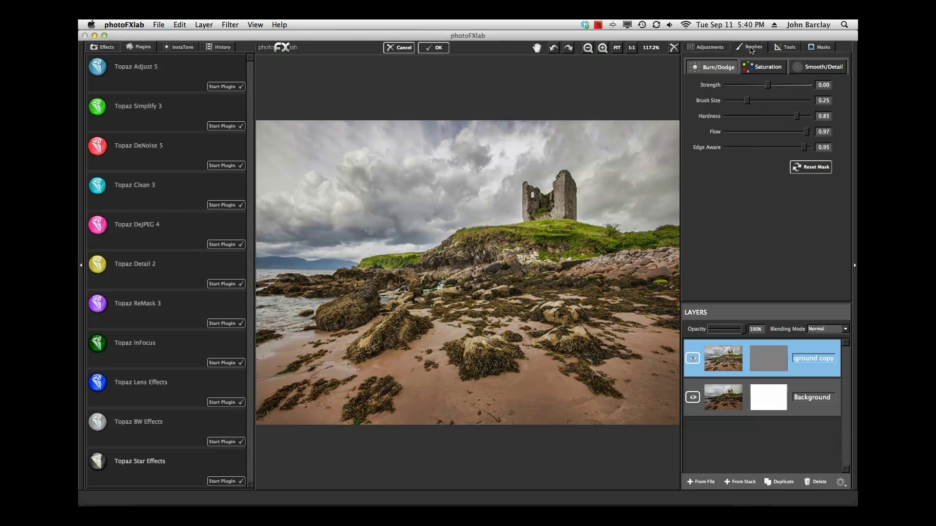
{"action": "left_click", "coordinate": [768, 85]}
{"action": "left_click", "coordinate": [768, 68]}
{"action": "left_click_drag", "start_coordinate": [769, 87], "coordinate": [781, 88]}
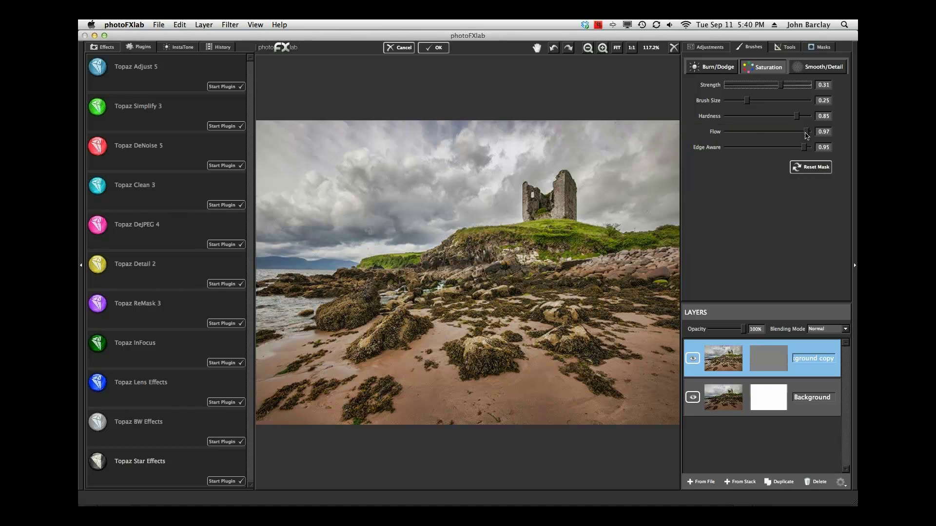
{"action": "left_click_drag", "start_coordinate": [807, 135], "coordinate": [734, 135]}
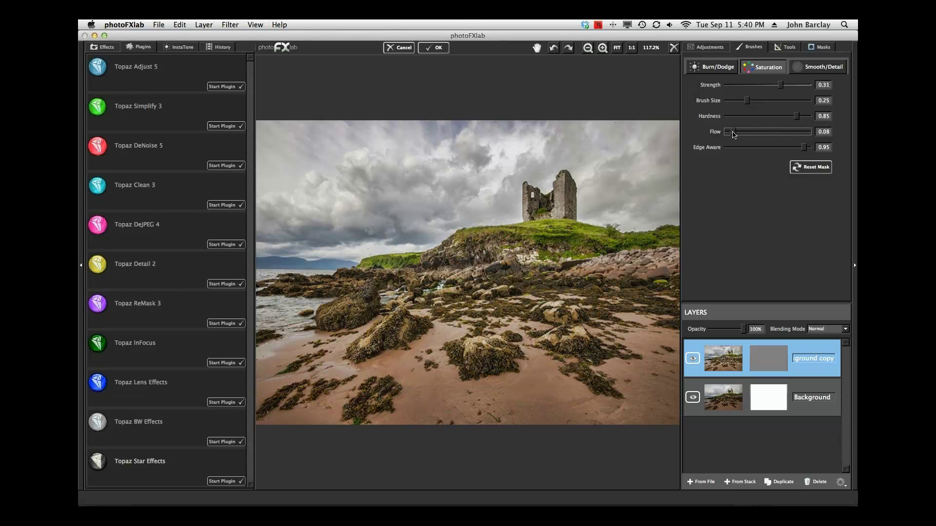
{"action": "left_click_drag", "start_coordinate": [734, 135], "coordinate": [811, 137]}
{"action": "left_click_drag", "start_coordinate": [746, 101], "coordinate": [738, 101]}
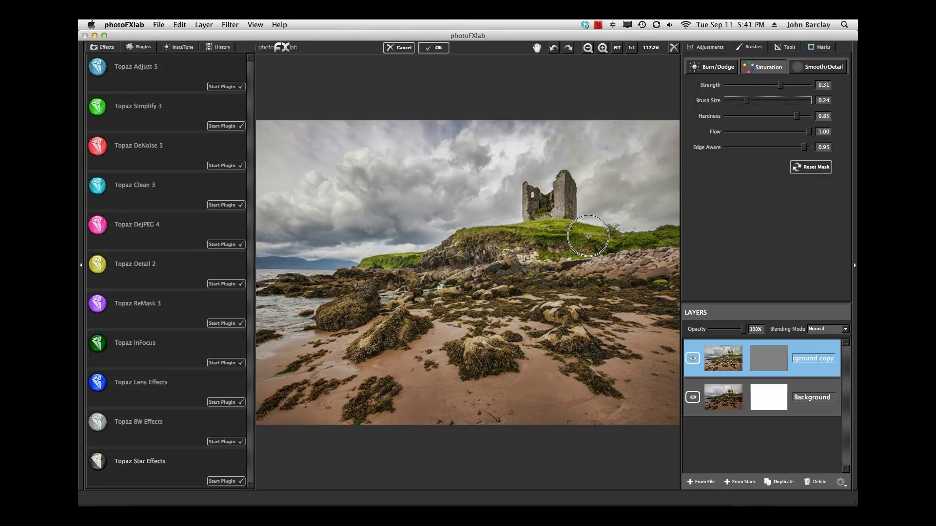
Step: Brush saturation onto the green grass below the castle and set the copied layer's opacity to 91%
{"action": "key", "text": "bracketright"}
{"action": "key", "text": "bracketright"}
{"action": "key", "text": "bracketright"}
{"action": "key", "text": "bracketright"}
{"action": "key", "text": "bracketright"}
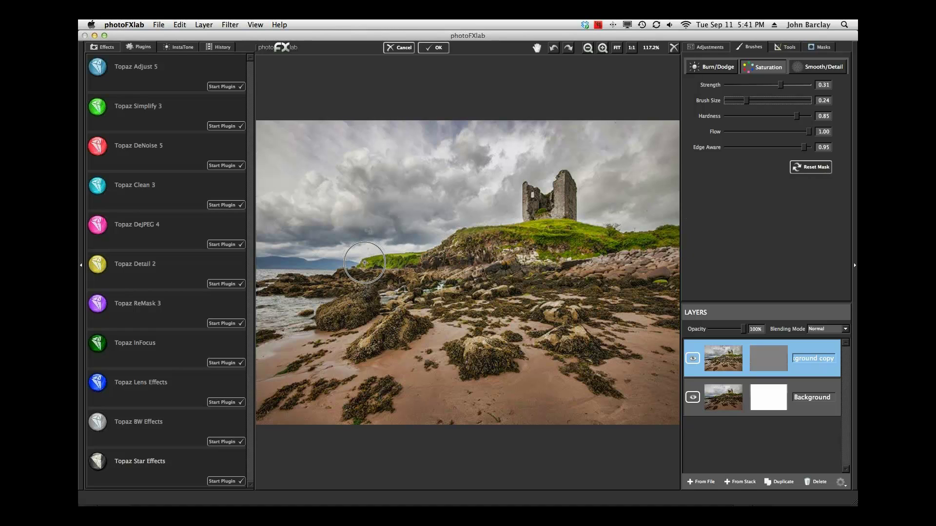
{"action": "left_click_drag", "start_coordinate": [404, 255], "coordinate": [433, 258]}
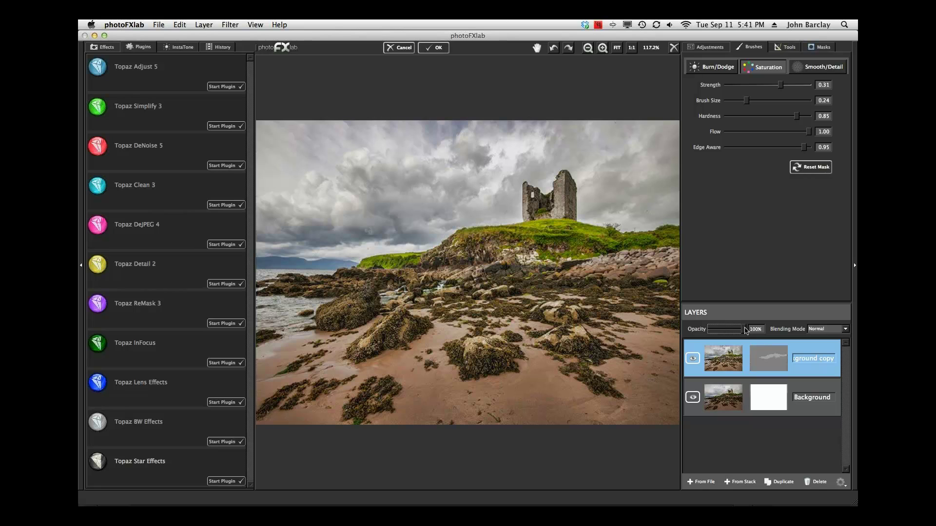
{"action": "left_click_drag", "start_coordinate": [742, 331], "coordinate": [742, 331]}
Step: Set the Saturation brush Strength to 0.51 and paint over the foreground sand
{"action": "left_click_drag", "start_coordinate": [780, 86], "coordinate": [790, 86]}
{"action": "mouse_move", "coordinate": [539, 382]}
{"action": "left_mouse_down"}
{"action": "mouse_move", "coordinate": [537, 387]}
{"action": "mouse_move", "coordinate": [551, 403]}
{"action": "mouse_move", "coordinate": [624, 413]}
{"action": "mouse_move", "coordinate": [644, 389]}
{"action": "left_mouse_up"}
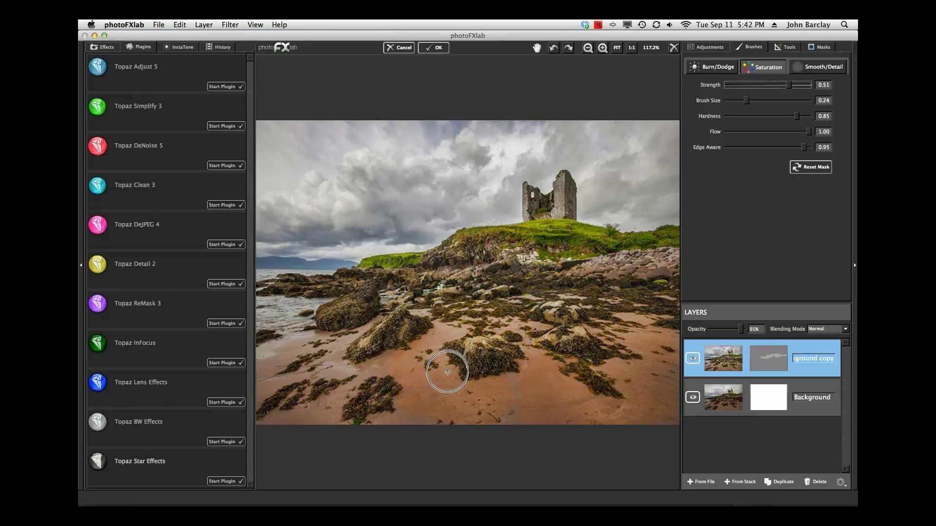
{"action": "left_click_drag", "start_coordinate": [531, 385], "coordinate": [415, 409]}
Step: Set Strength to 0.71, paint more foreground sand with Brush Size 0.44, and continue with the size reduced to 0.24
{"action": "scroll", "coordinate": [414, 410], "scroll_direction": "up", "scroll_amount": 5}
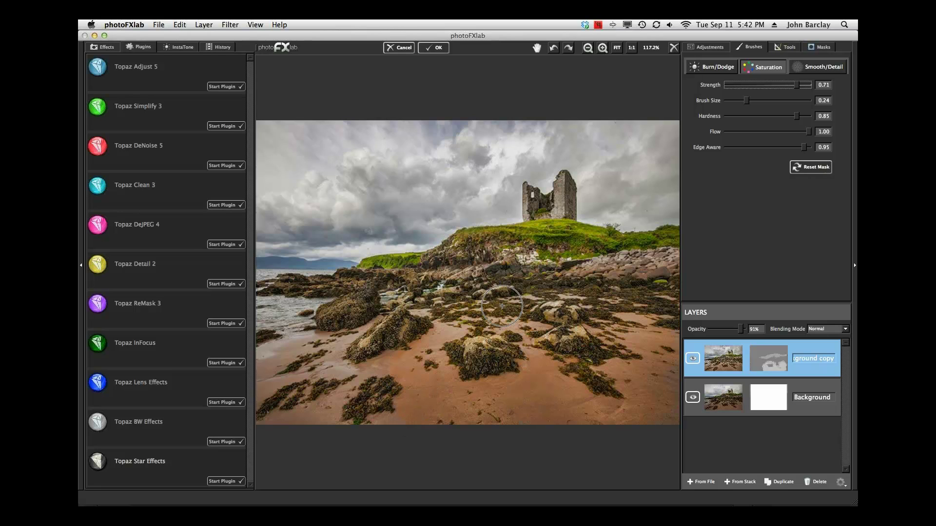
{"action": "left_click", "coordinate": [749, 101]}
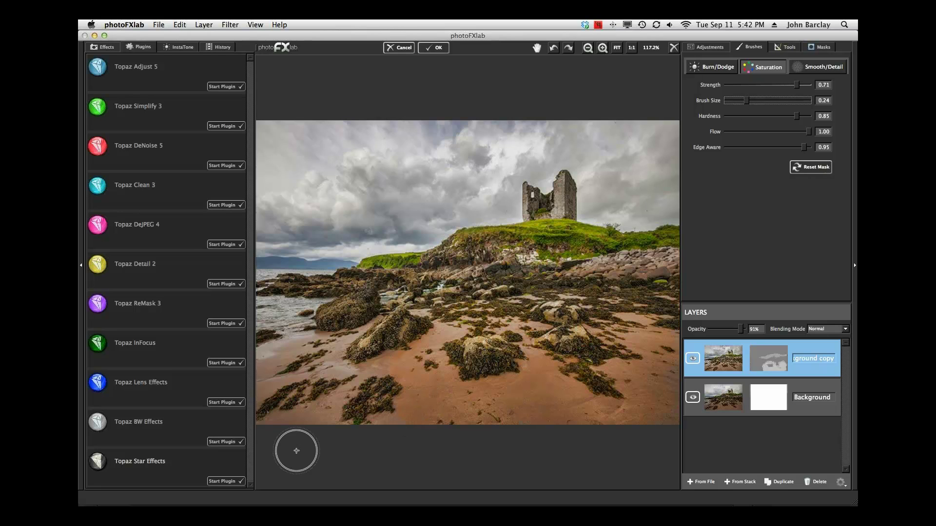
{"action": "scroll", "coordinate": [328, 409], "scroll_direction": "up", "scroll_amount": 5}
{"action": "mouse_move", "coordinate": [328, 409]}
{"action": "left_mouse_down"}
{"action": "mouse_move", "coordinate": [384, 365]}
{"action": "mouse_move", "coordinate": [302, 345]}
{"action": "mouse_move", "coordinate": [254, 397]}
{"action": "mouse_move", "coordinate": [275, 423]}
{"action": "mouse_move", "coordinate": [392, 418]}
{"action": "left_mouse_up"}
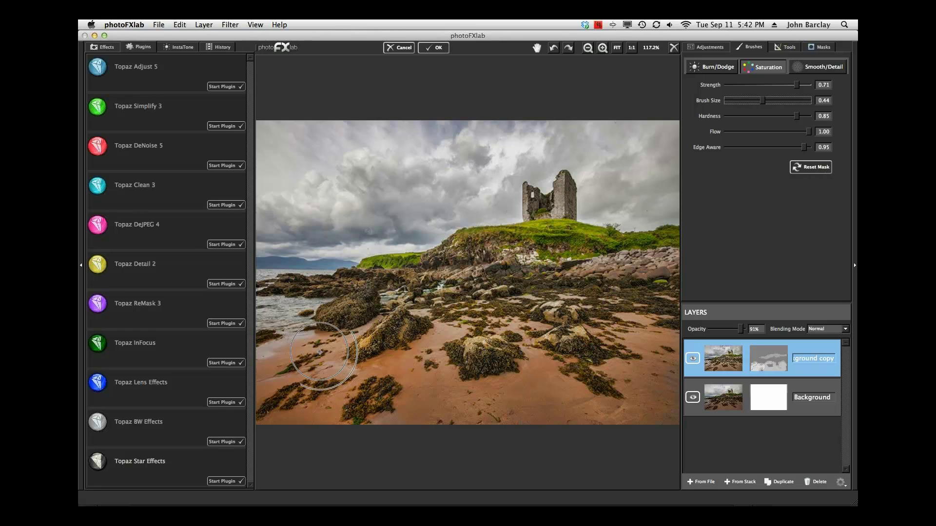
{"action": "key", "text": "bracketleft"}
{"action": "key", "text": "bracketleft"}
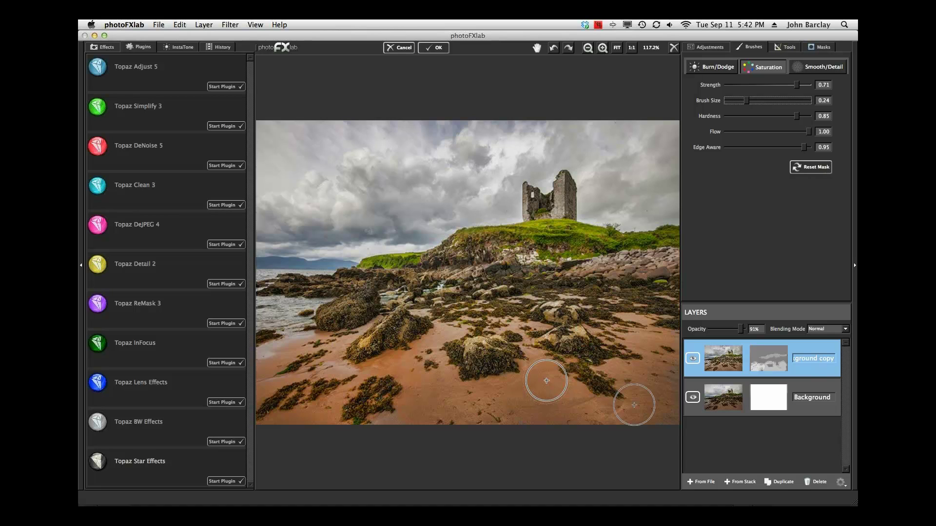
Step: Leave photoFXlab without keeping the changes and close the castle photo
{"action": "left_click", "coordinate": [400, 48]}
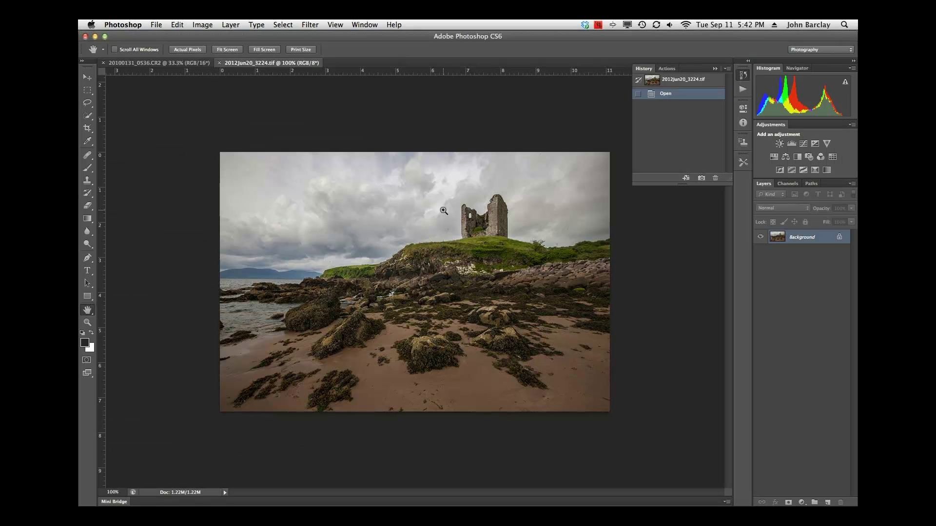
{"action": "key", "text": "super+w"}
Step: Open 20120627_3850.jpg from Bridge in Photoshop and start Topaz photoFXlab on it
{"action": "mouse_move", "coordinate": [353, 496]}
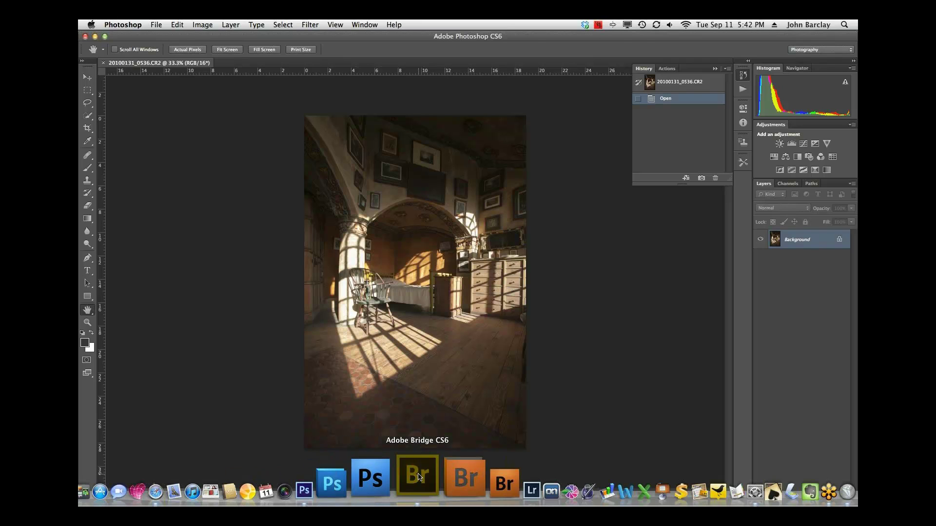
{"action": "left_click", "coordinate": [418, 477]}
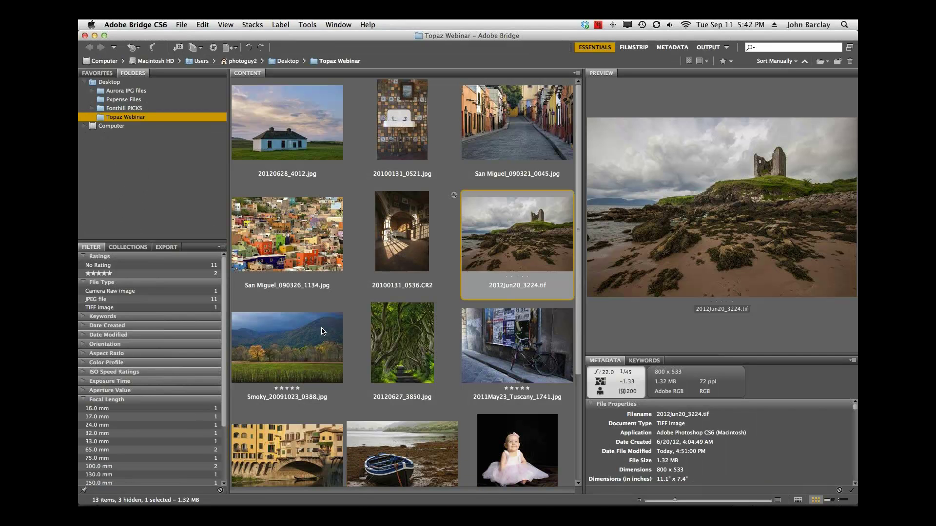
{"action": "double_click", "coordinate": [393, 334]}
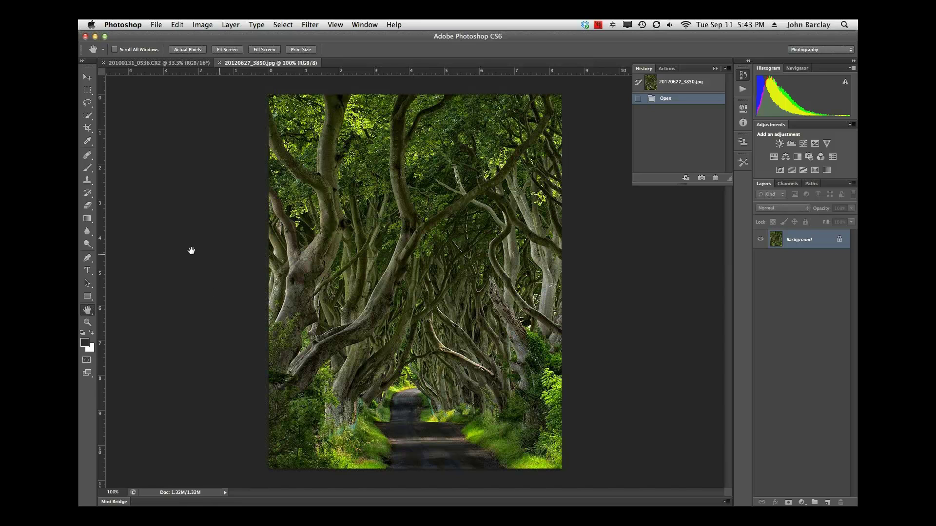
{"action": "left_click", "coordinate": [309, 24]}
{"action": "mouse_move", "coordinate": [355, 288]}
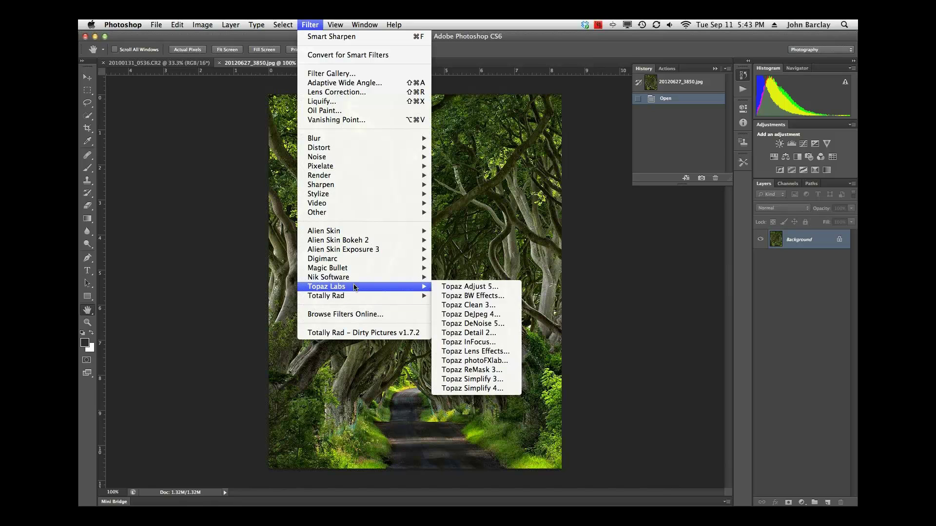
{"action": "left_click", "coordinate": [465, 361]}
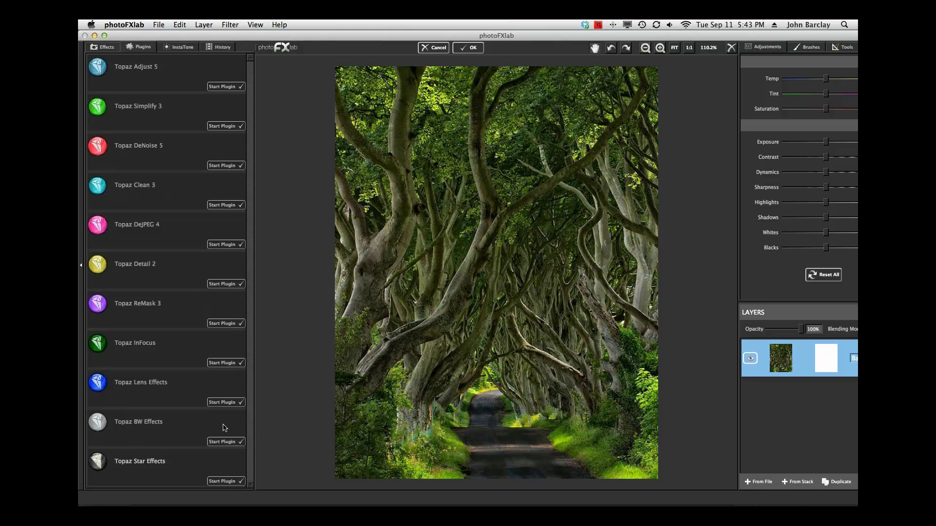
Step: Start Topaz BW Effects on the tree-lined road photo and reset all its settings
{"action": "left_click", "coordinate": [221, 442]}
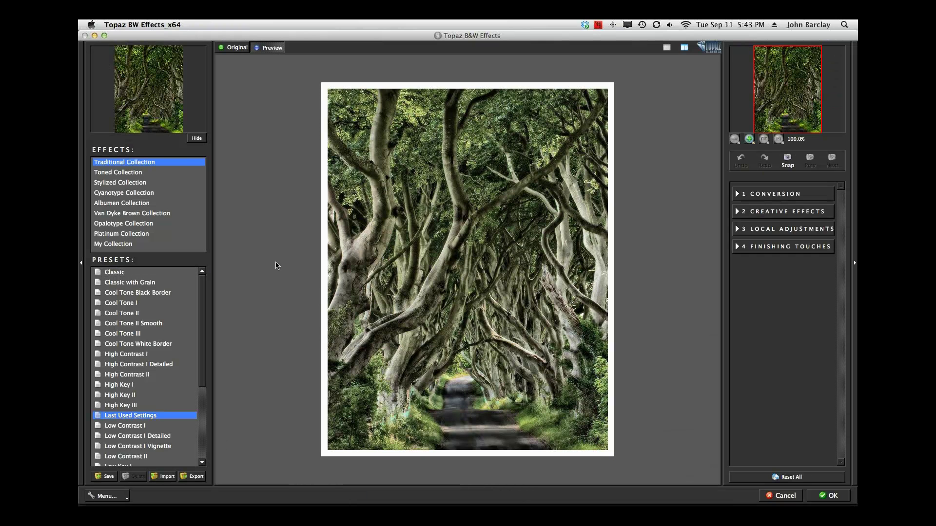
{"action": "left_click", "coordinate": [767, 480]}
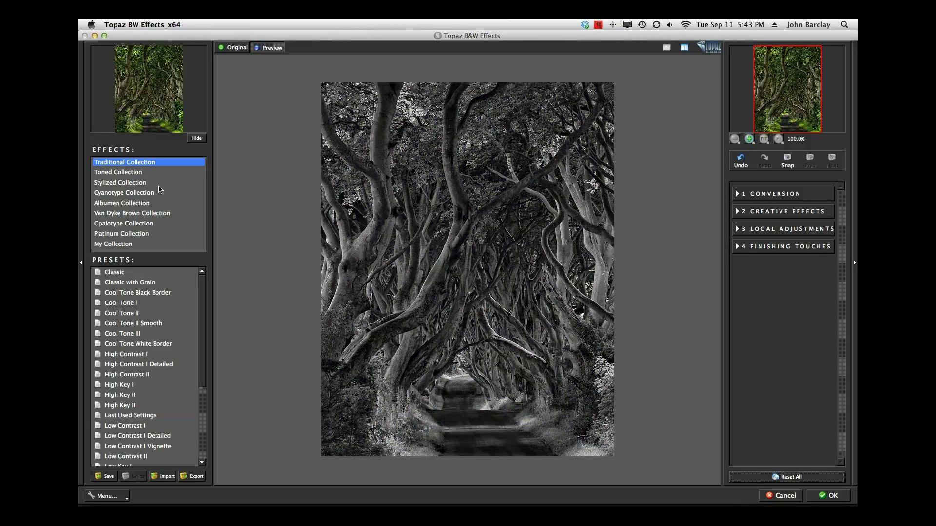
Step: Try the Cool Tone III preset from the Traditional Collection on the tree-lined road photo
{"action": "left_click", "coordinate": [115, 173]}
{"action": "key", "text": "Up"}
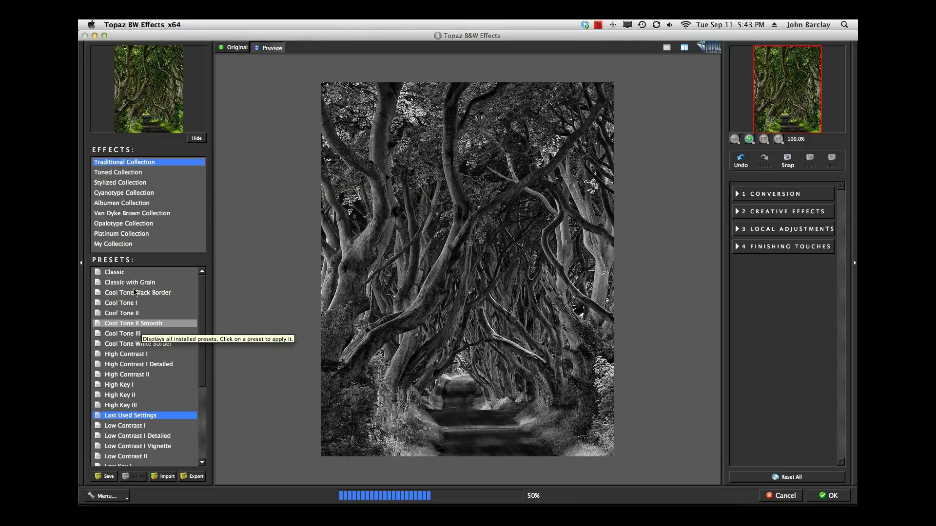
{"action": "left_click", "coordinate": [125, 334]}
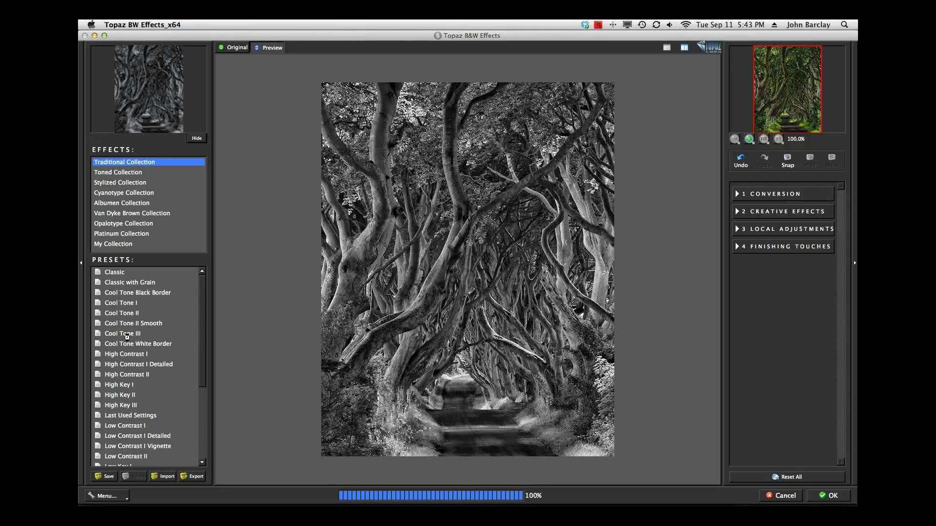
Step: Compare the Warm Tone I and Warm Tone II presets and apply Warm Tone I to the photo
{"action": "scroll", "coordinate": [186, 341], "scroll_direction": "down", "scroll_amount": 4}
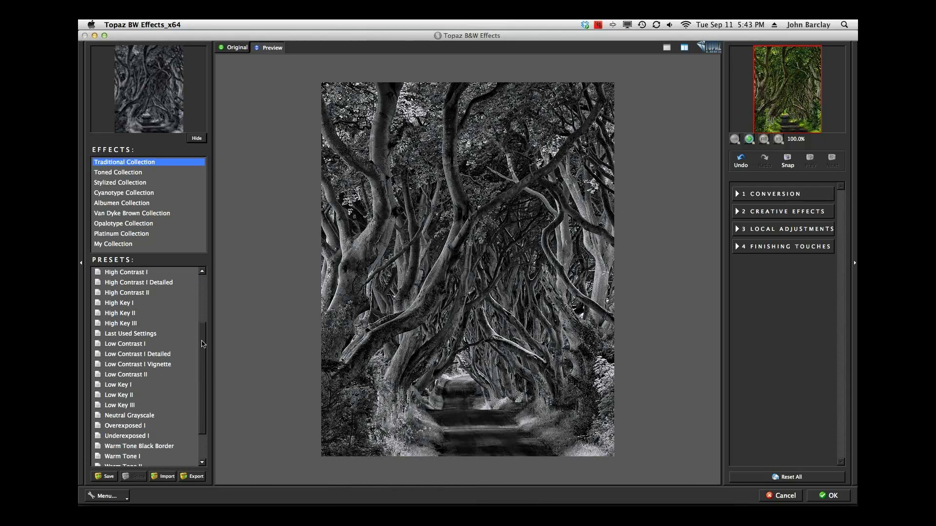
{"action": "scroll", "coordinate": [202, 343], "scroll_direction": "down", "scroll_amount": 2}
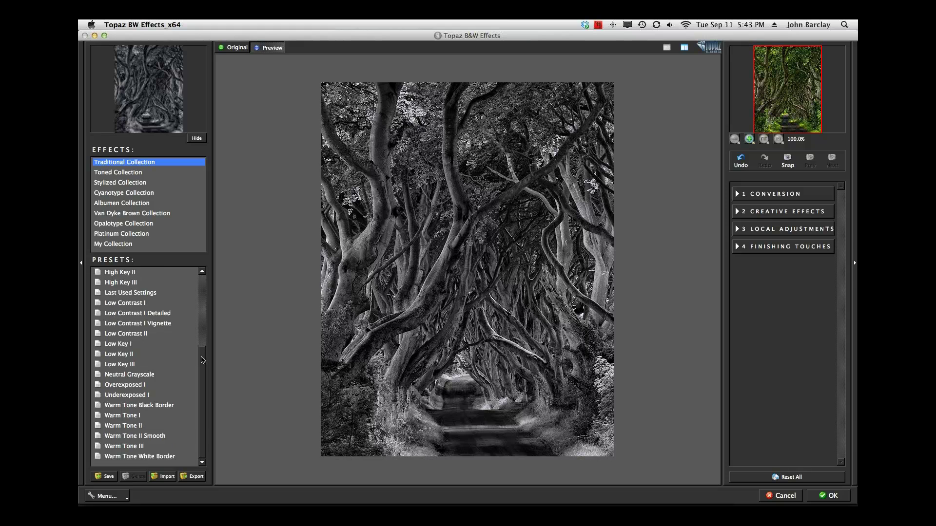
{"action": "left_click", "coordinate": [126, 420]}
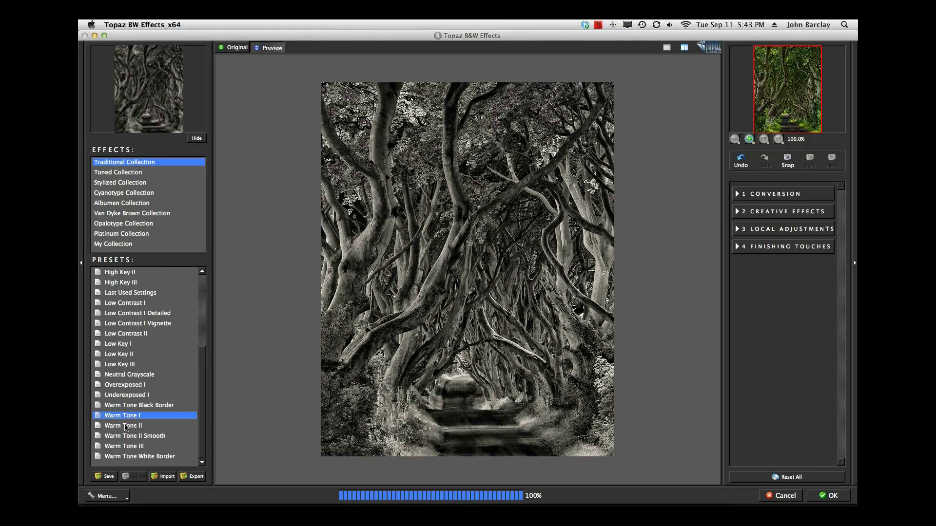
{"action": "left_click", "coordinate": [127, 430]}
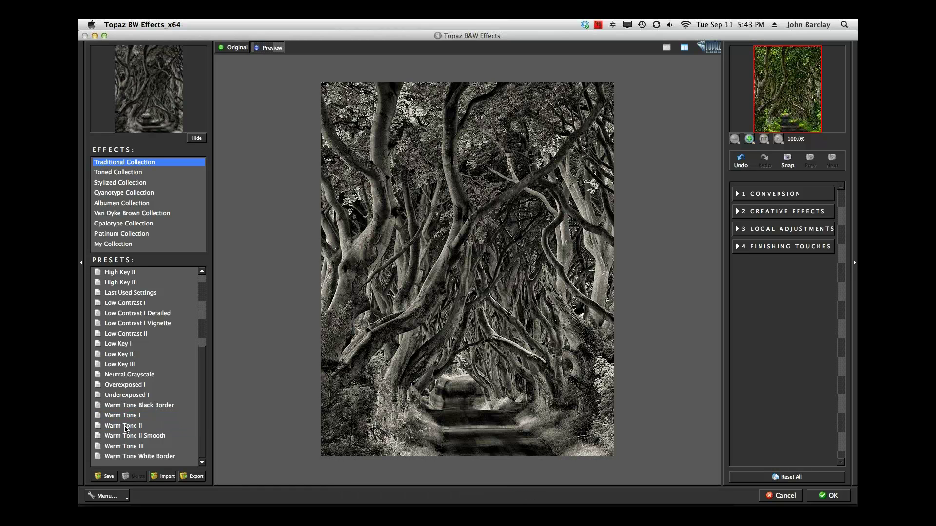
{"action": "left_click", "coordinate": [125, 417]}
{"action": "scroll", "coordinate": [181, 356], "scroll_direction": "up", "scroll_amount": 3}
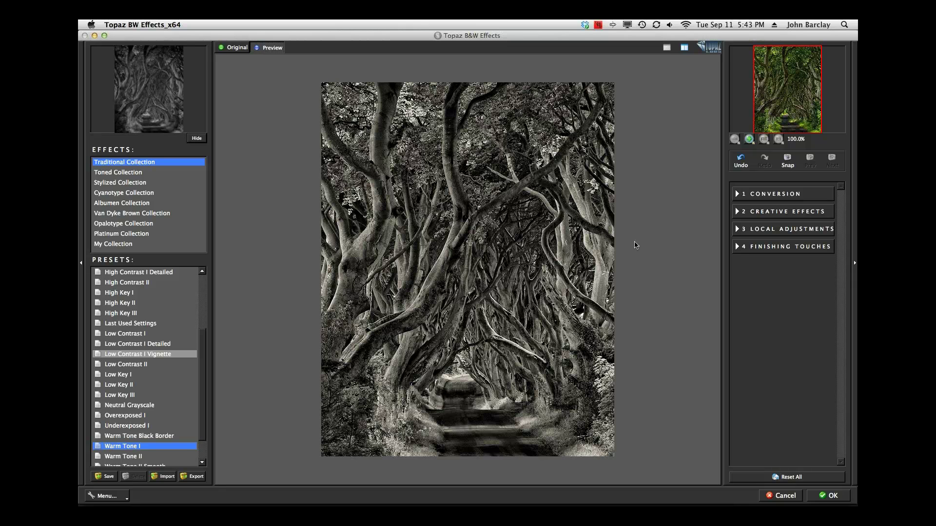
Step: Lower the Regions amount of the Adaptive Exposure adjustment in the conversion settings
{"action": "left_click", "coordinate": [737, 195]}
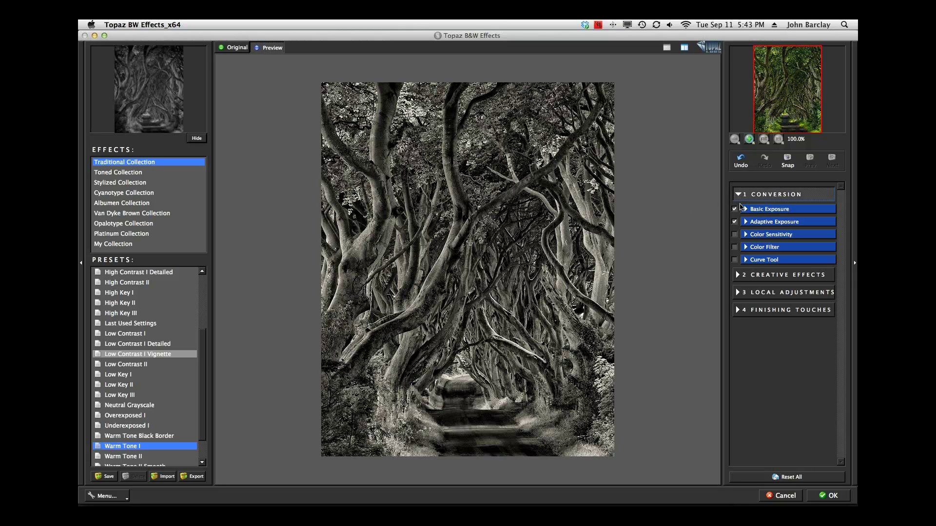
{"action": "left_click", "coordinate": [746, 223]}
{"action": "left_click", "coordinate": [770, 252]}
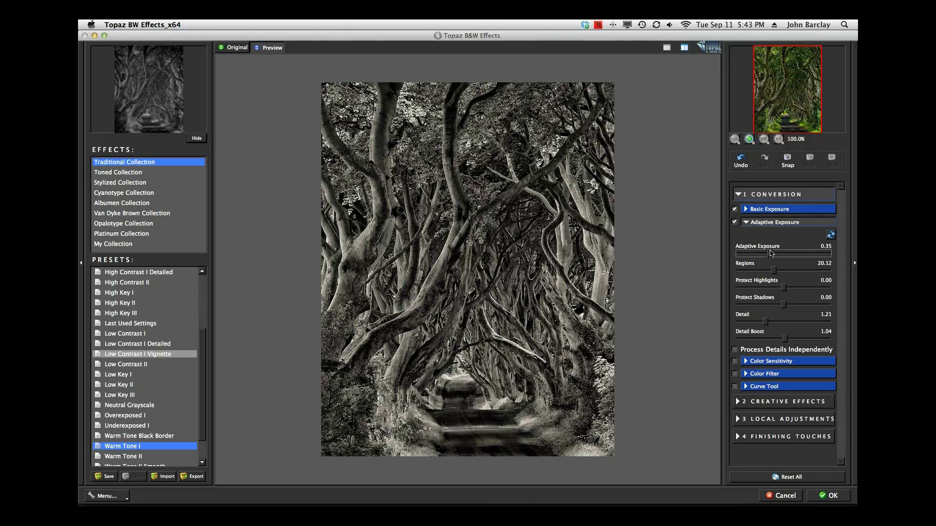
{"action": "left_click_drag", "start_coordinate": [774, 270], "coordinate": [763, 271]}
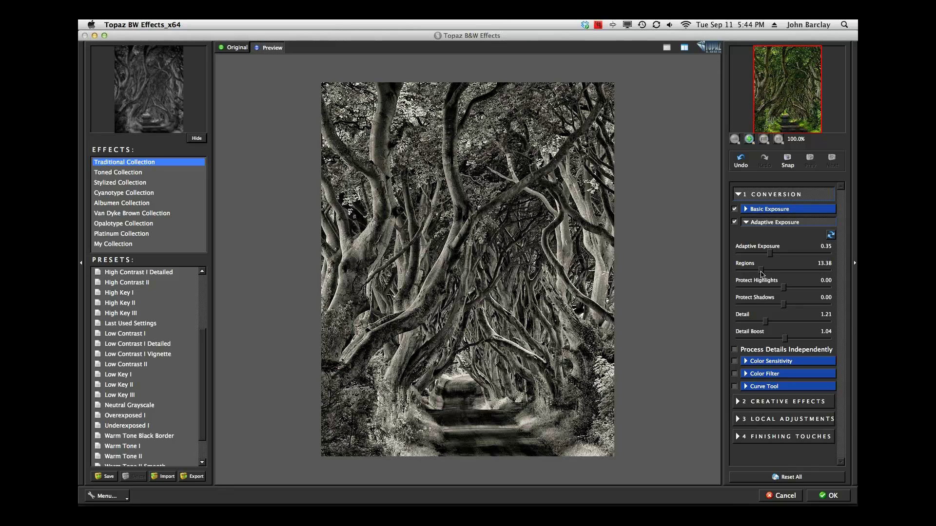
{"action": "left_click_drag", "start_coordinate": [762, 272], "coordinate": [766, 270]}
{"action": "left_click", "coordinate": [747, 223]}
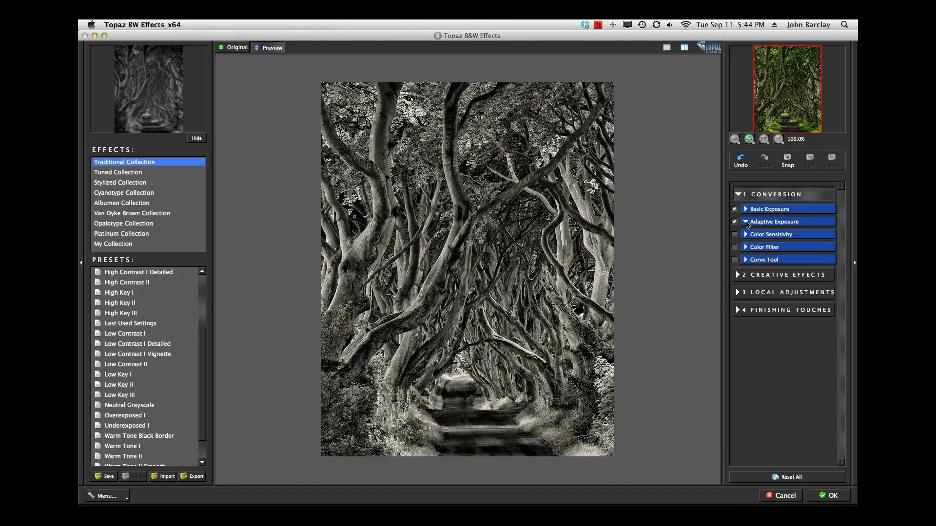
Step: Enable the Diffusion creative effect with Softness at 0.36 and Diffusion at 0.49
{"action": "left_click", "coordinate": [737, 277]}
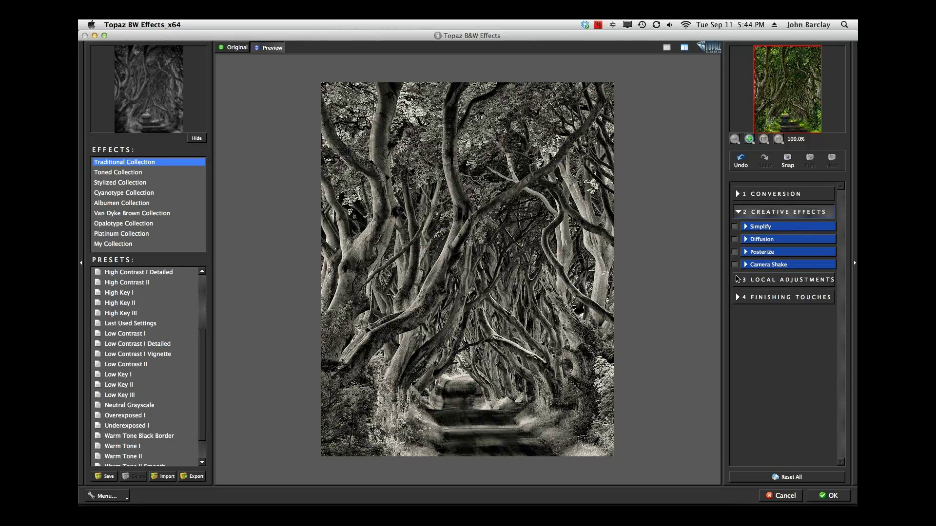
{"action": "left_click", "coordinate": [736, 240]}
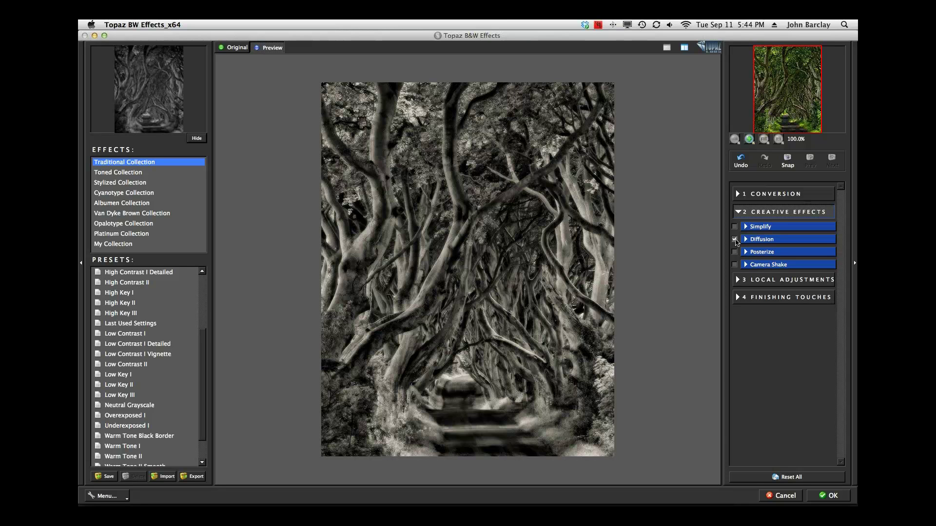
{"action": "left_click", "coordinate": [746, 241]}
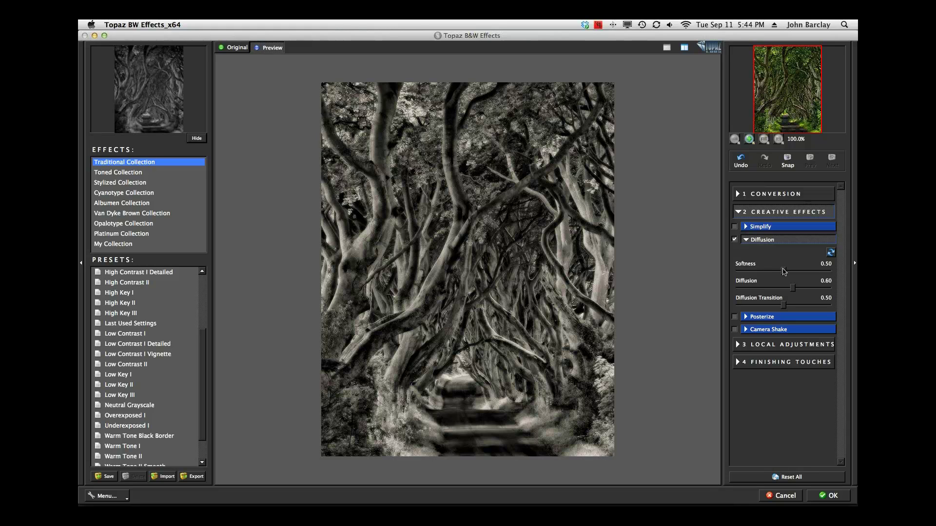
{"action": "mouse_move", "coordinate": [782, 271]}
{"action": "left_mouse_down"}
{"action": "mouse_move", "coordinate": [772, 272]}
{"action": "mouse_move", "coordinate": [792, 289]}
{"action": "mouse_move", "coordinate": [783, 289]}
{"action": "left_mouse_up"}
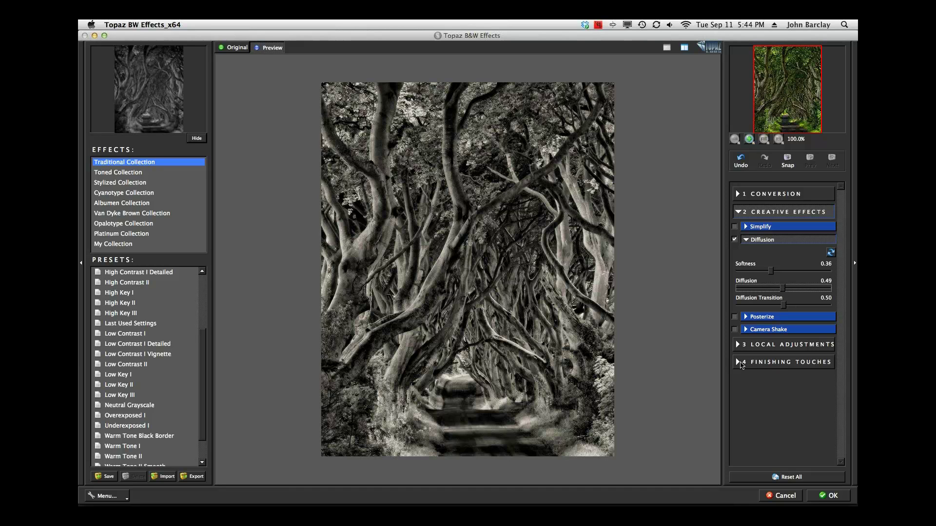
Step: Add a Solid White border as a finishing touch and set its Size to 0.30
{"action": "left_click", "coordinate": [739, 363]}
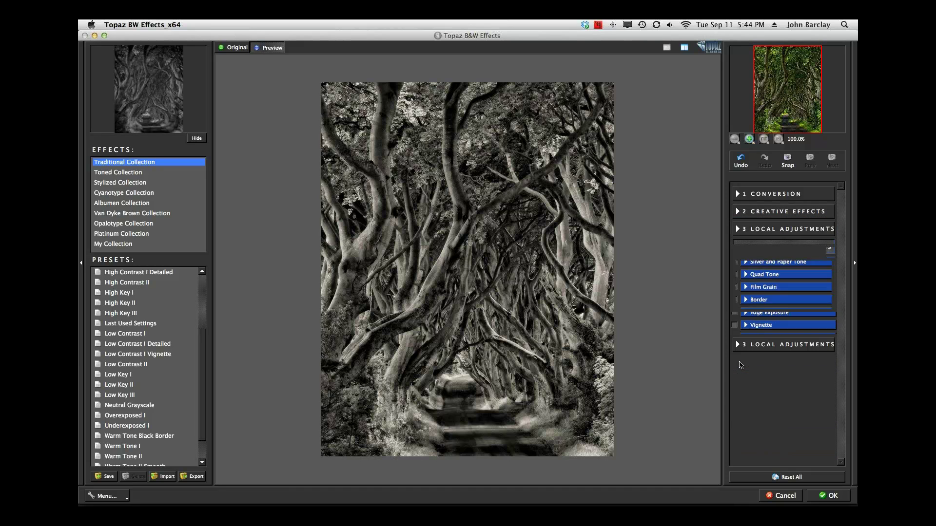
{"action": "left_click", "coordinate": [734, 300]}
{"action": "left_click", "coordinate": [745, 300]}
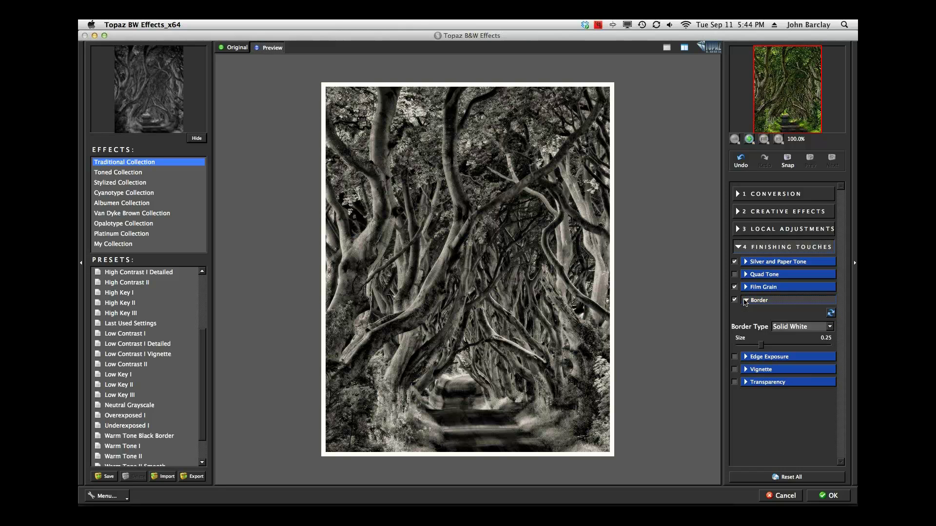
{"action": "left_click", "coordinate": [829, 327]}
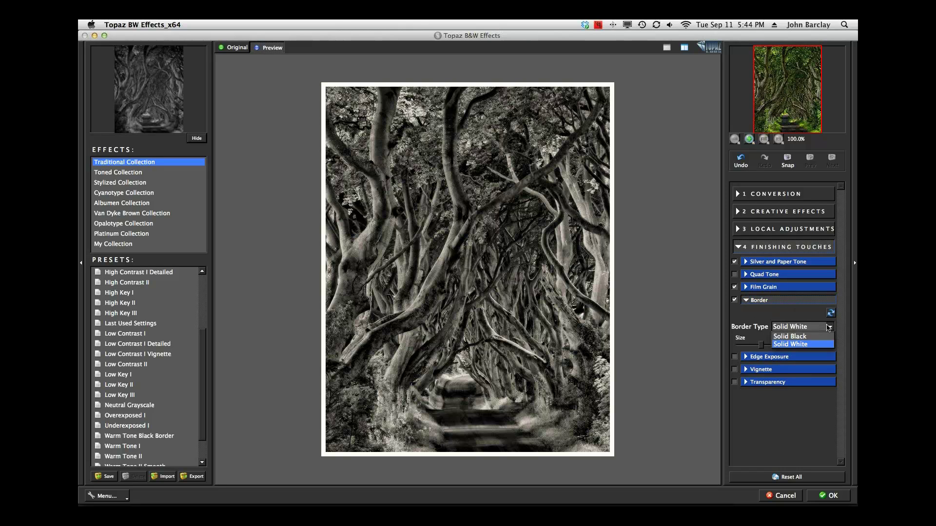
{"action": "left_click", "coordinate": [759, 319]}
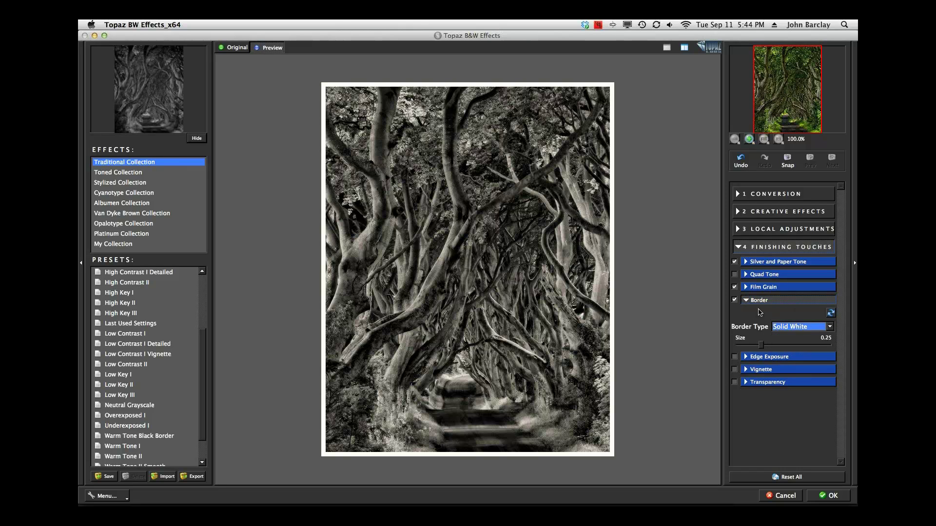
{"action": "left_click", "coordinate": [761, 347]}
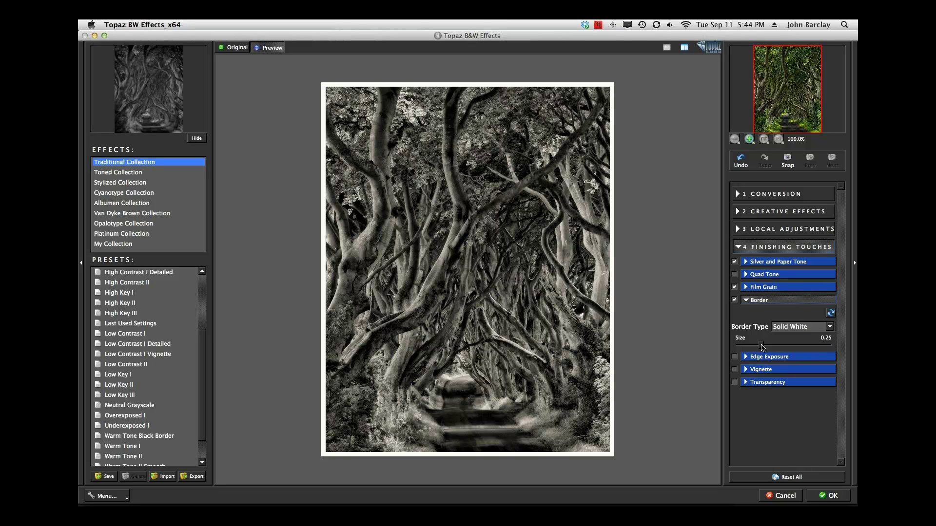
{"action": "left_click_drag", "start_coordinate": [763, 347], "coordinate": [767, 348]}
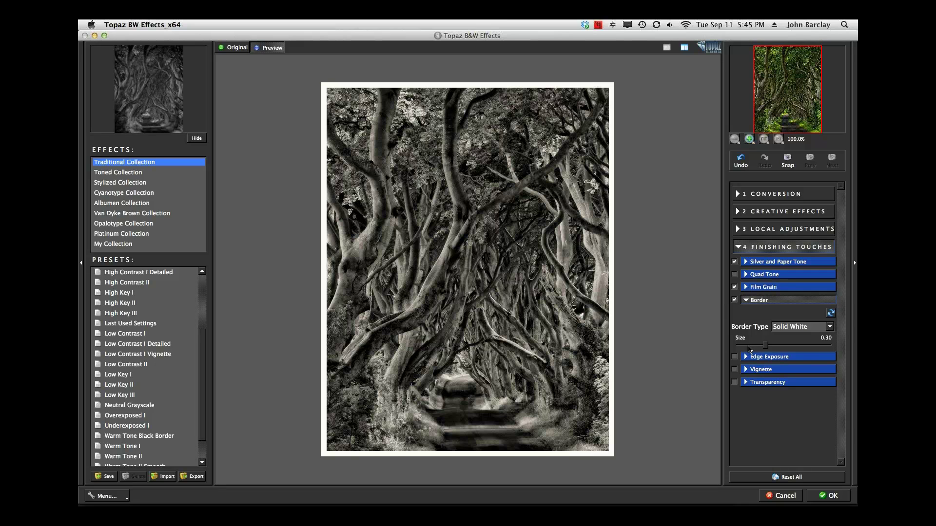
Step: Accept the BW Effects result and show the selective brush adjustments in the fully visible photoFXlab window
{"action": "left_click", "coordinate": [830, 495]}
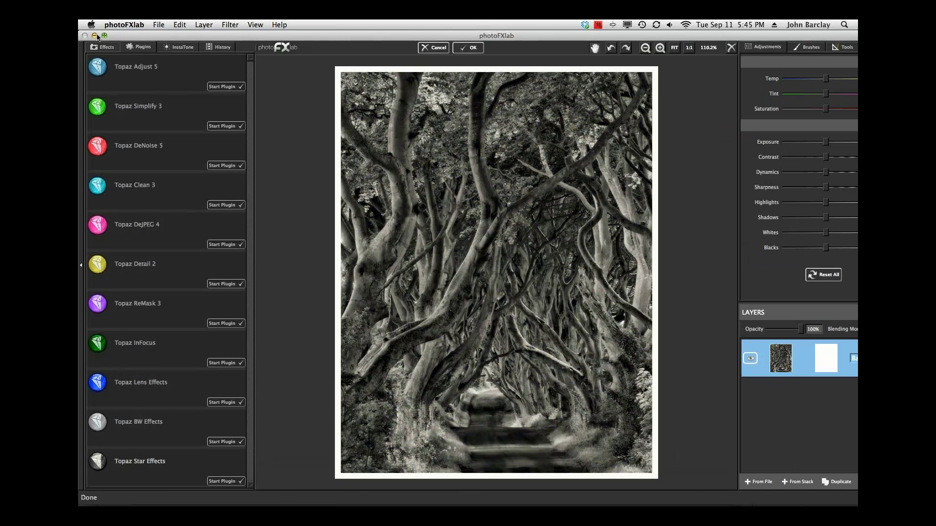
{"action": "left_click", "coordinate": [104, 36]}
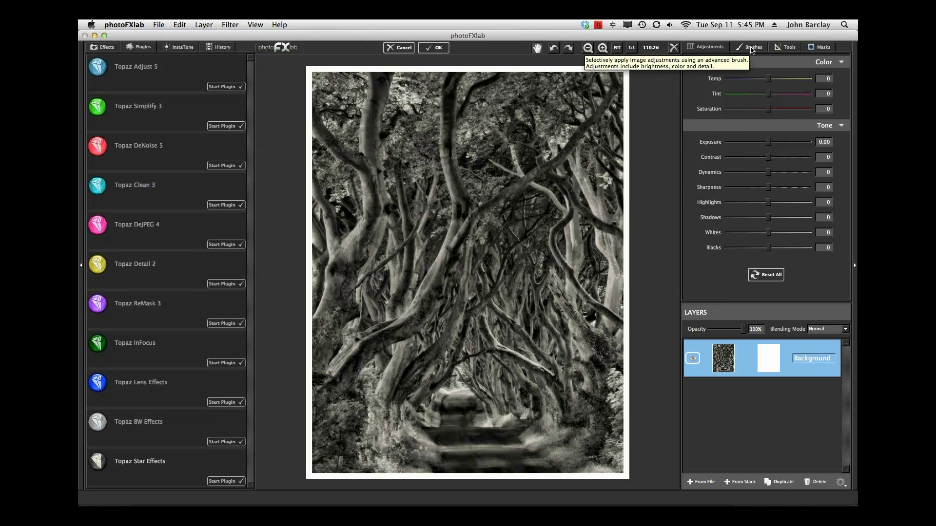
{"action": "left_click", "coordinate": [752, 47]}
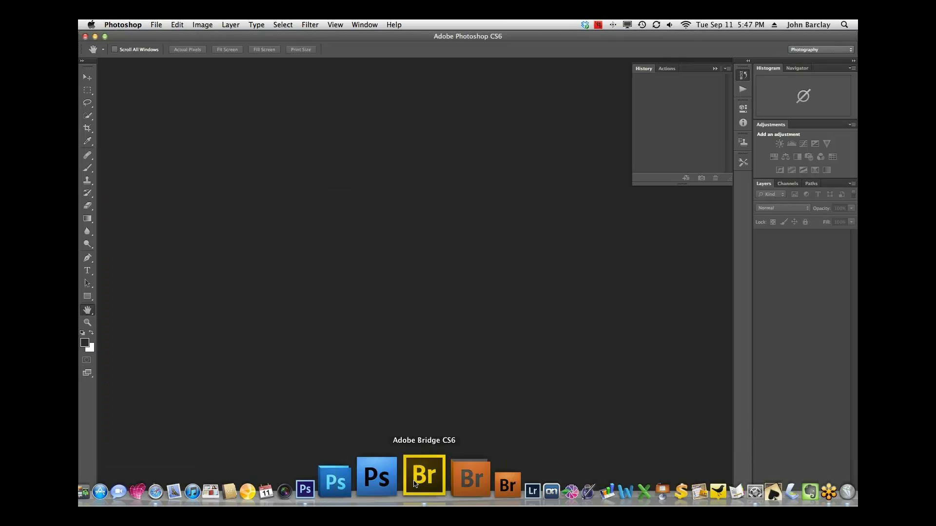
Step: Switch to Adobe Bridge and preview 2012Jun20_3224.tif and San Miguel_090326_1134.jpg from the Topaz Webinar folder
{"action": "left_click", "coordinate": [414, 484]}
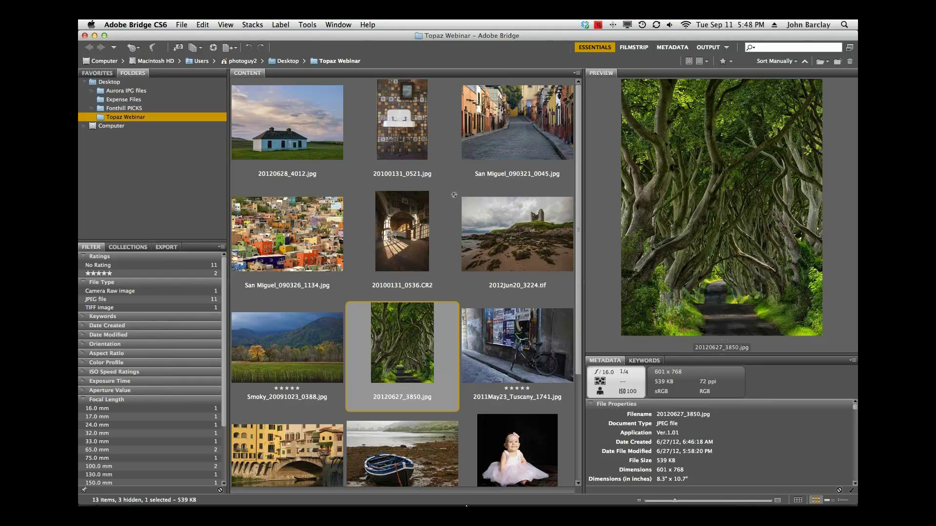
{"action": "mouse_move", "coordinate": [467, 505]}
{"action": "left_click", "coordinate": [524, 227]}
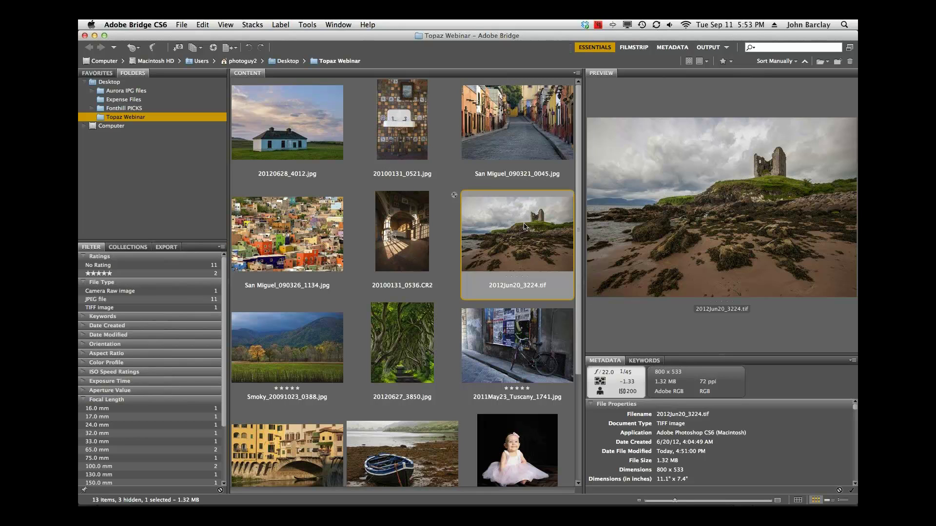
{"action": "left_click", "coordinate": [266, 239]}
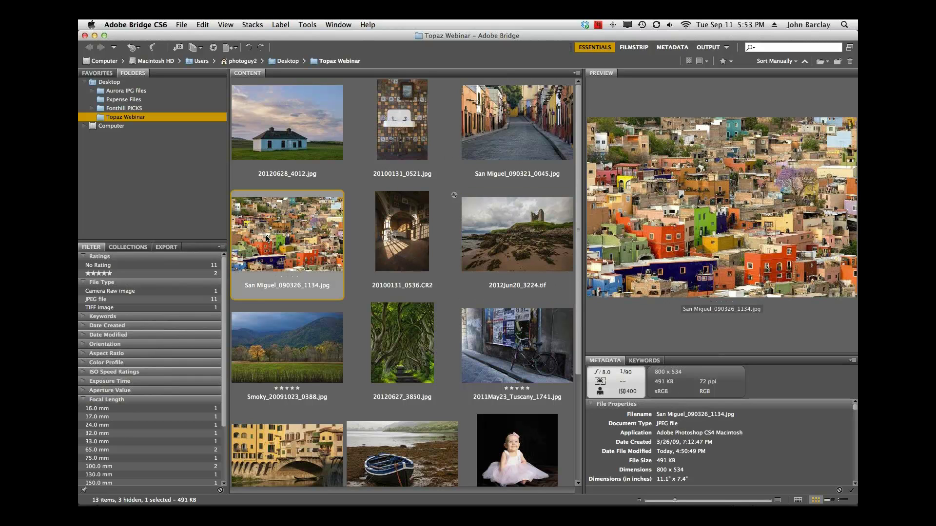